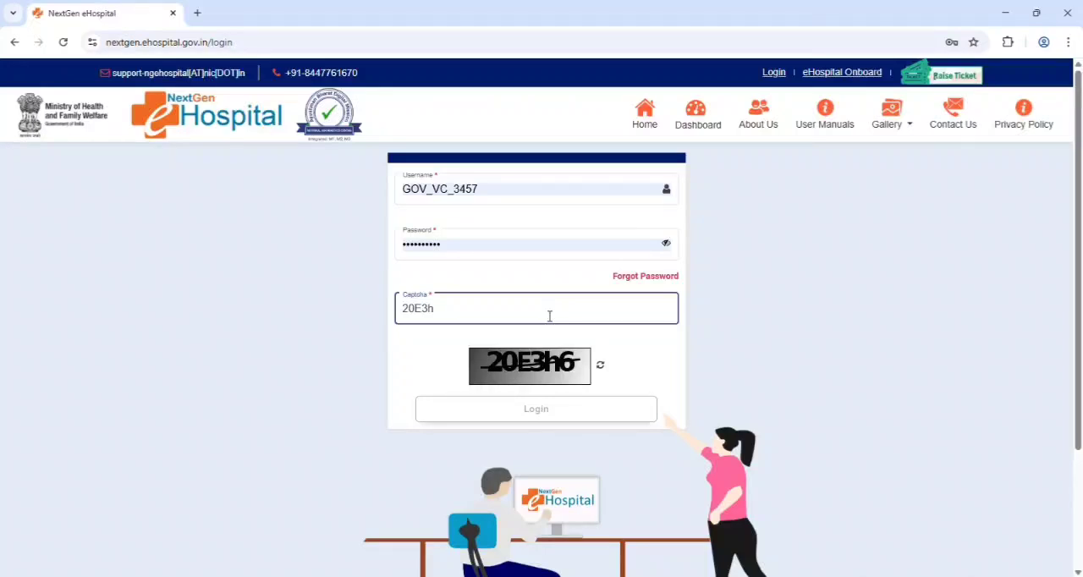
Complete the captcha on the login form and log in to the hospital account
type("6")
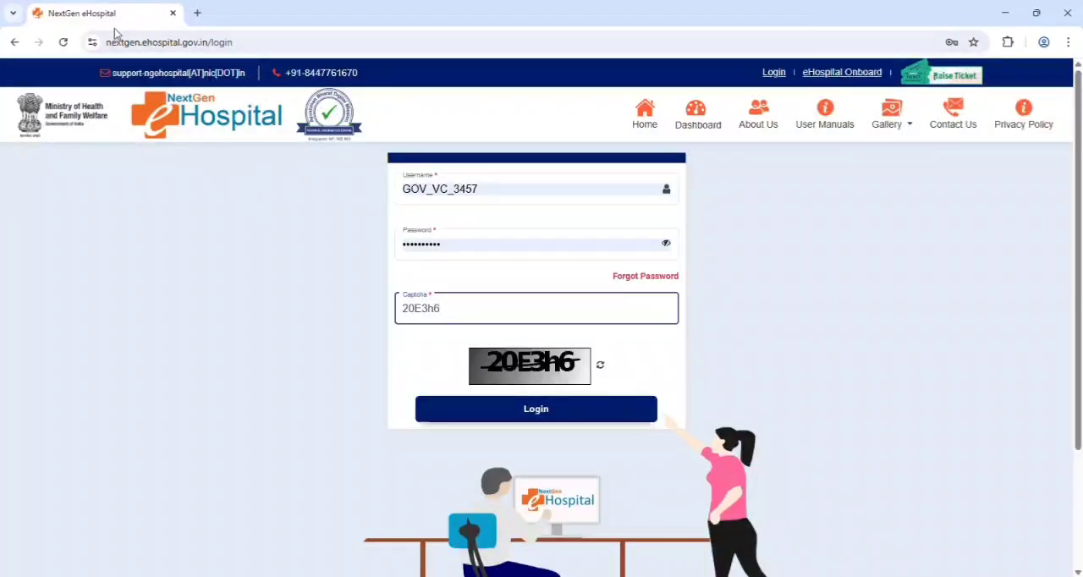
left_click_drag(107, 44, 247, 44)
left_click_drag(553, 194, 392, 190)
left_click(757, 252)
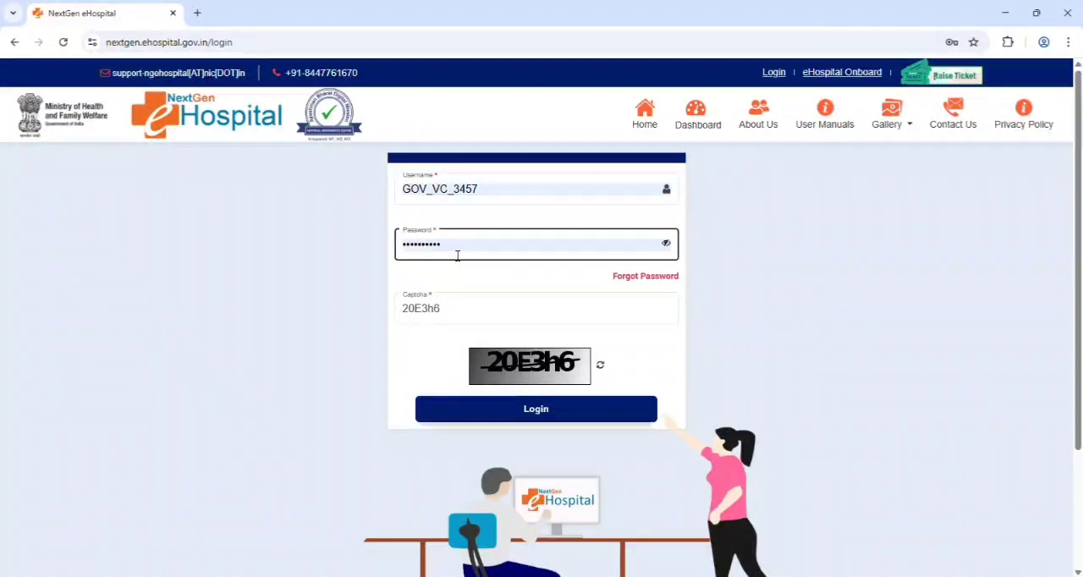
left_click(546, 412)
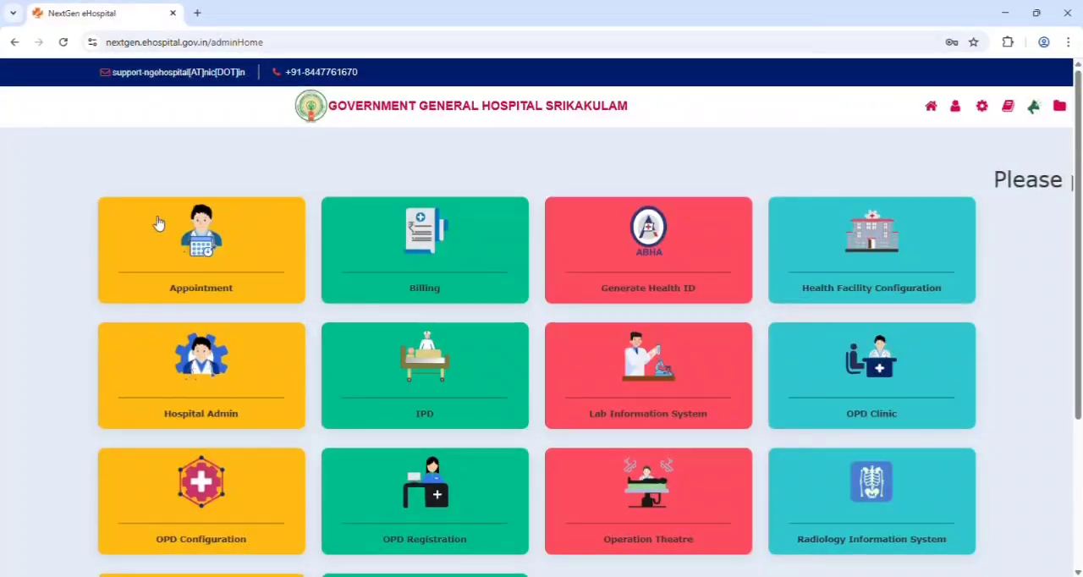
Open the Operation Theatre module and expand its configuration options
scroll(314, 184, "down", 1)
scroll(550, 314, "down", 2)
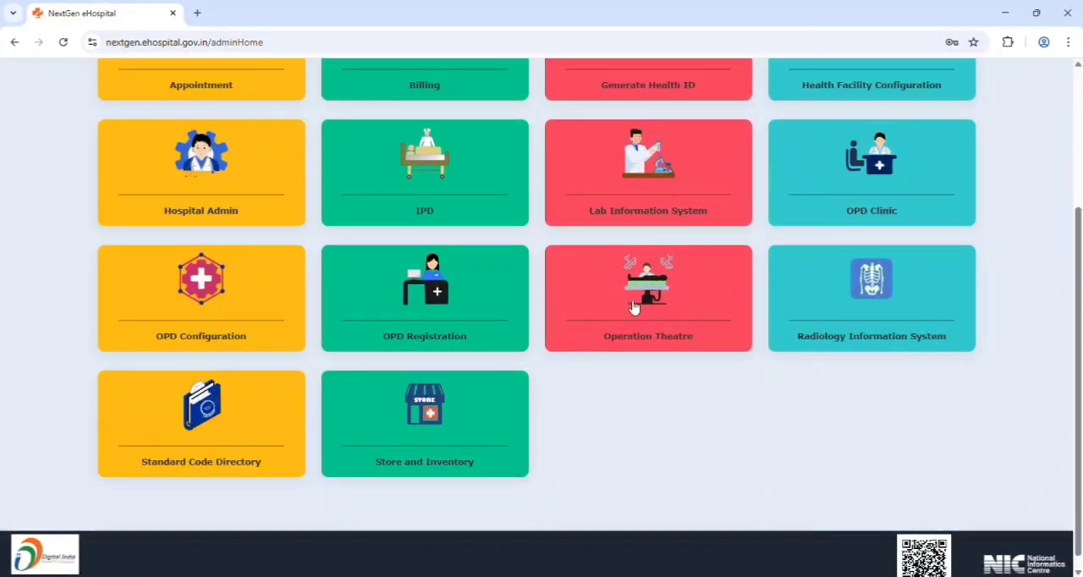
left_click(633, 307)
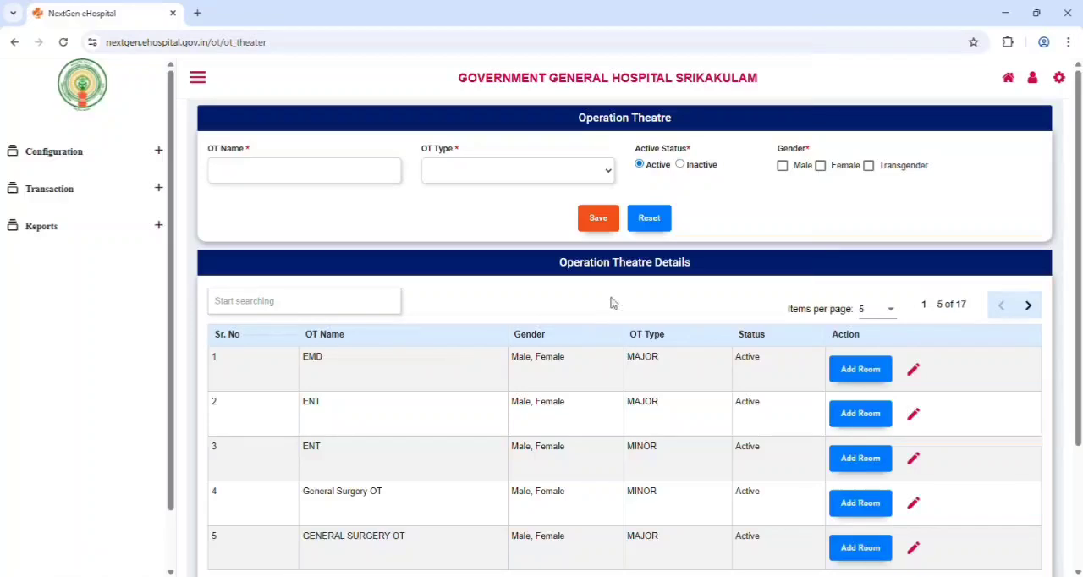
left_click(164, 158)
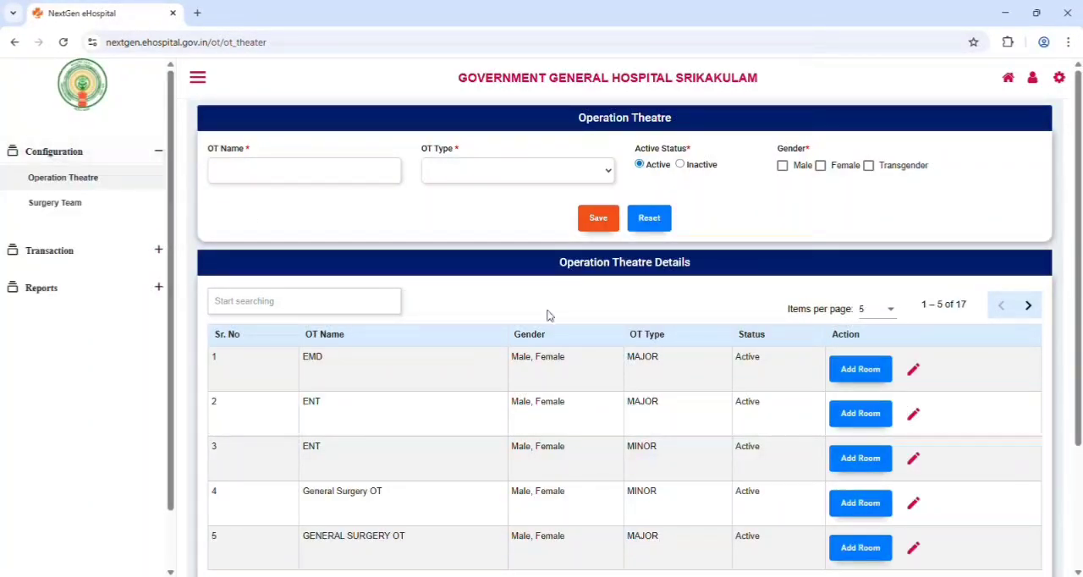
Set the Operation Theatre Details list to 15 items per page and look through the listed theatres
scroll(547, 316, "down", 2)
scroll(654, 342, "up", 2)
scroll(576, 417, "down", 2)
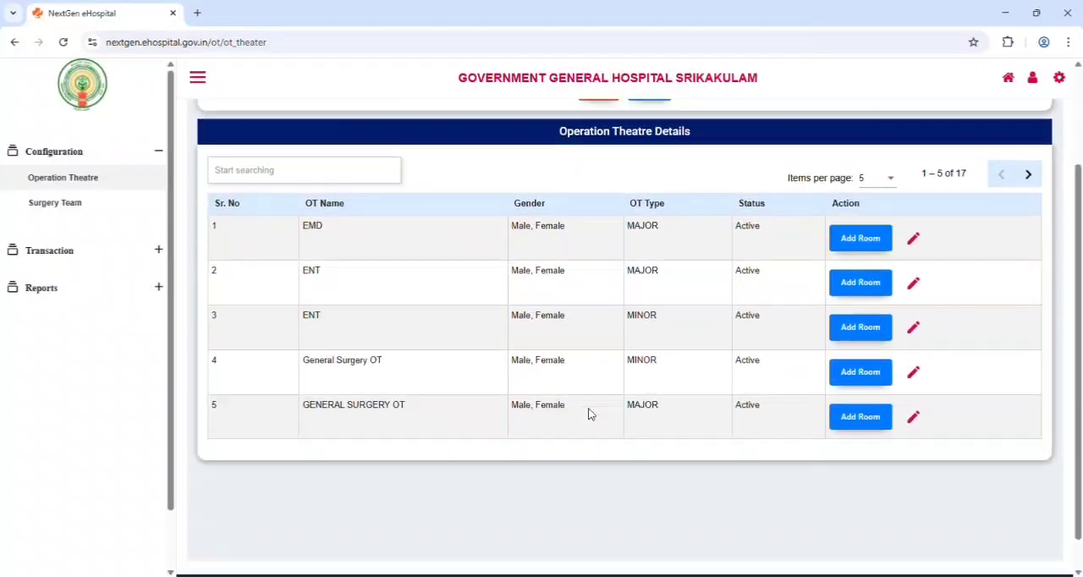
left_click(890, 173)
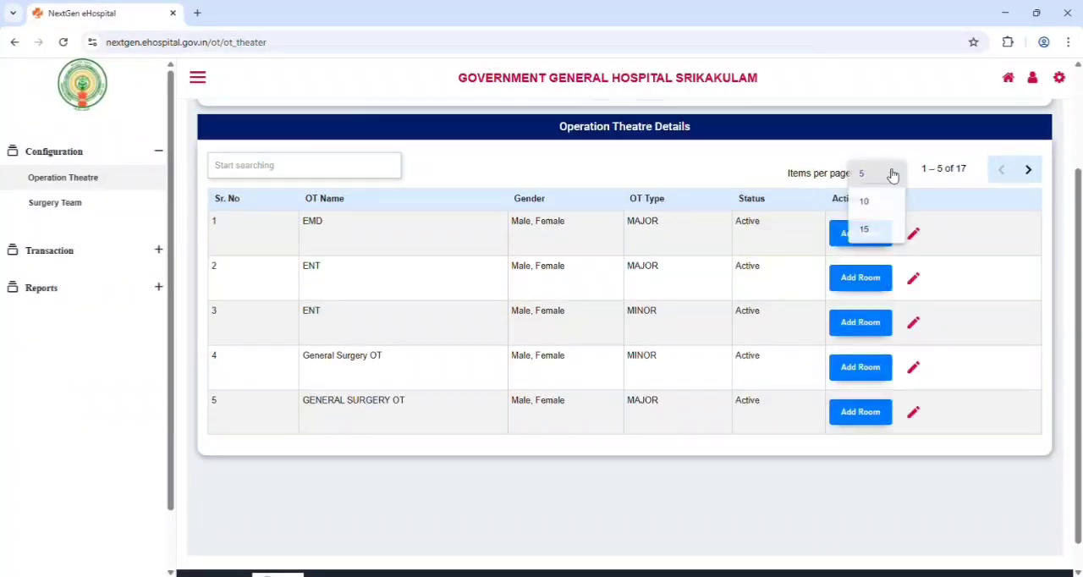
left_click(881, 230)
scroll(545, 262, "down", 5)
scroll(548, 273, "up", 7)
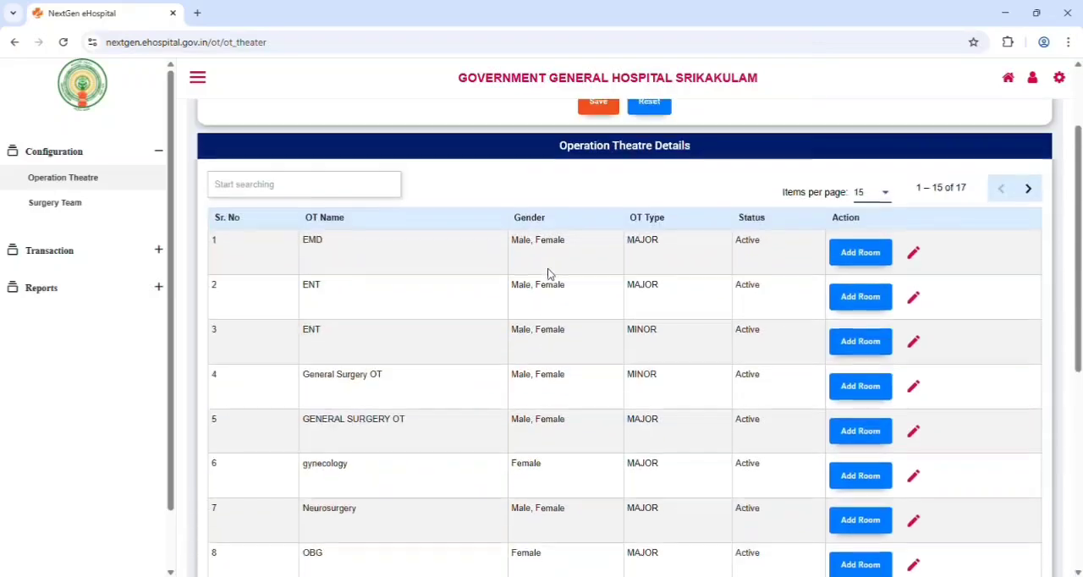
Try to add an operation theatre with the OT name ortho, checking the required name and type fields
left_click(359, 179)
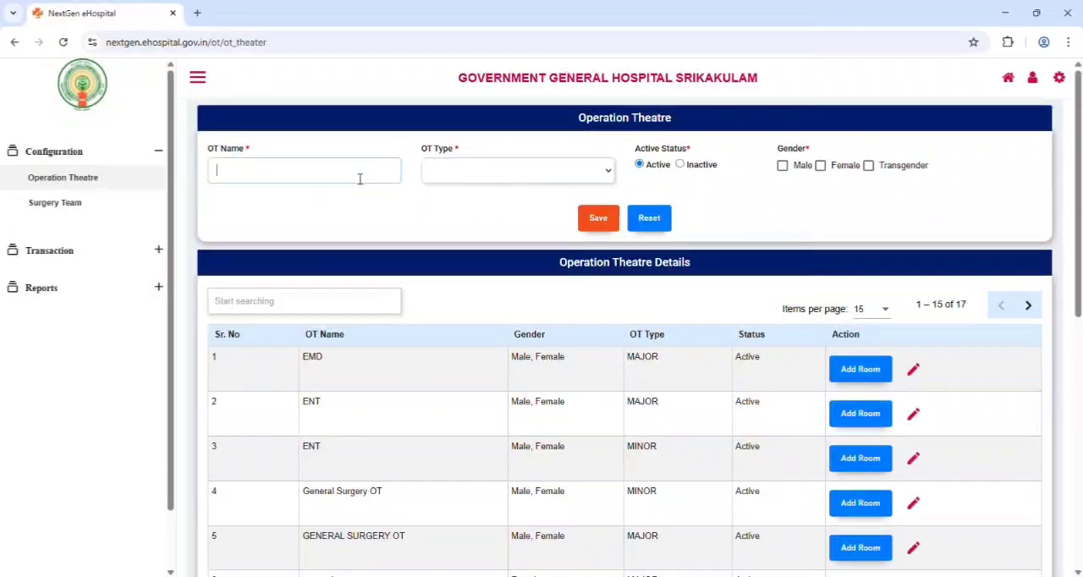
left_click(456, 175)
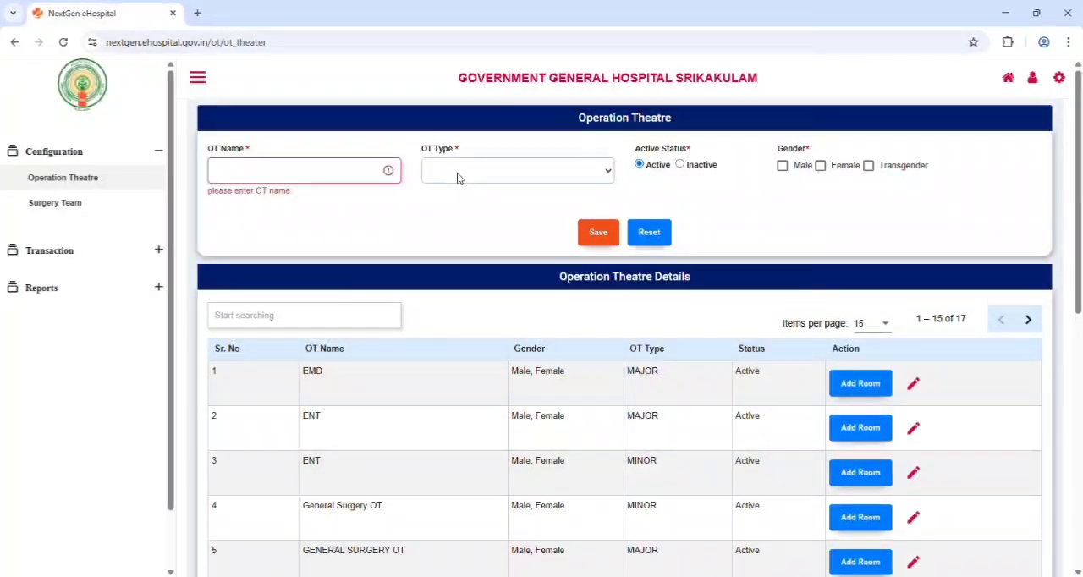
left_click(329, 177)
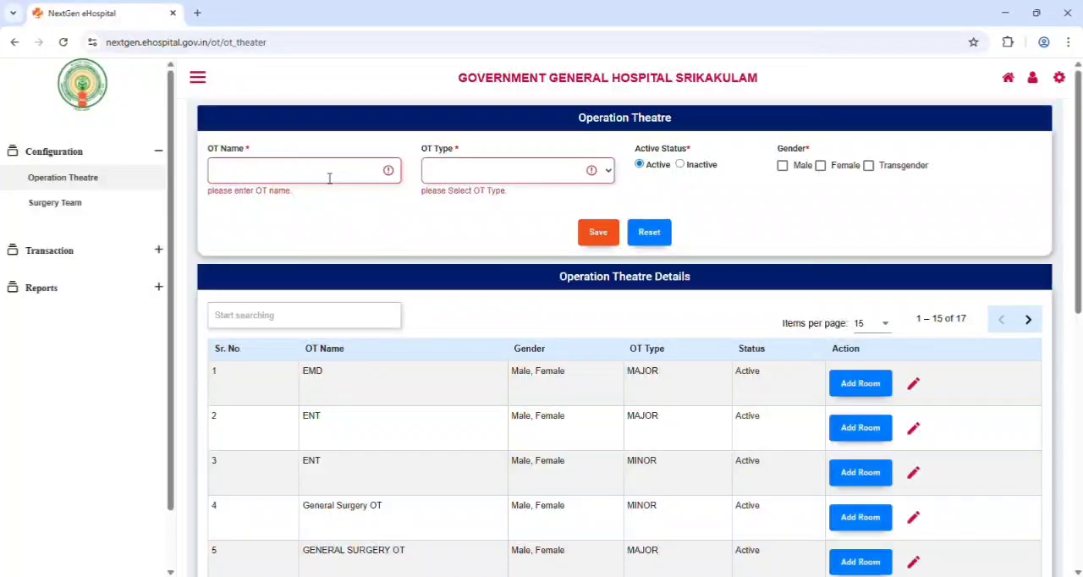
type("ot")
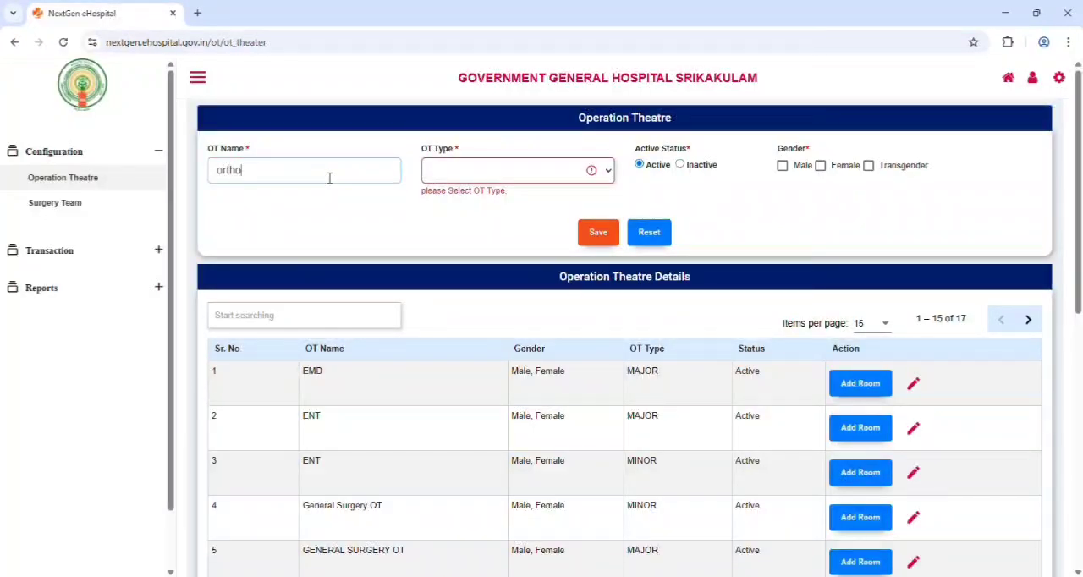
left_click(482, 172)
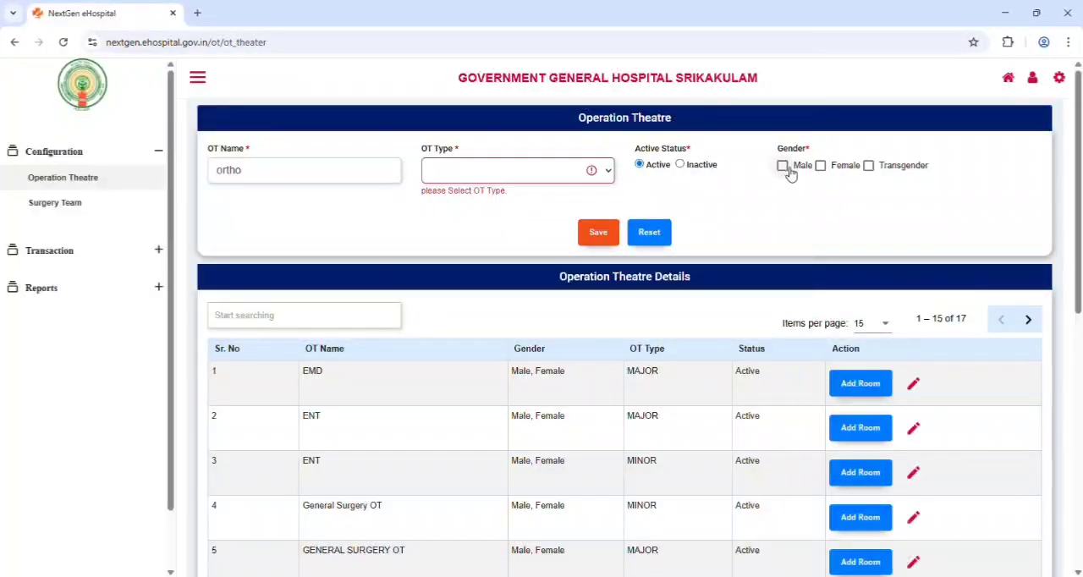
left_click(607, 235)
Load the room entry for the EMD operation theatre and save room 123 with Active status
scroll(1006, 448, "down", 1)
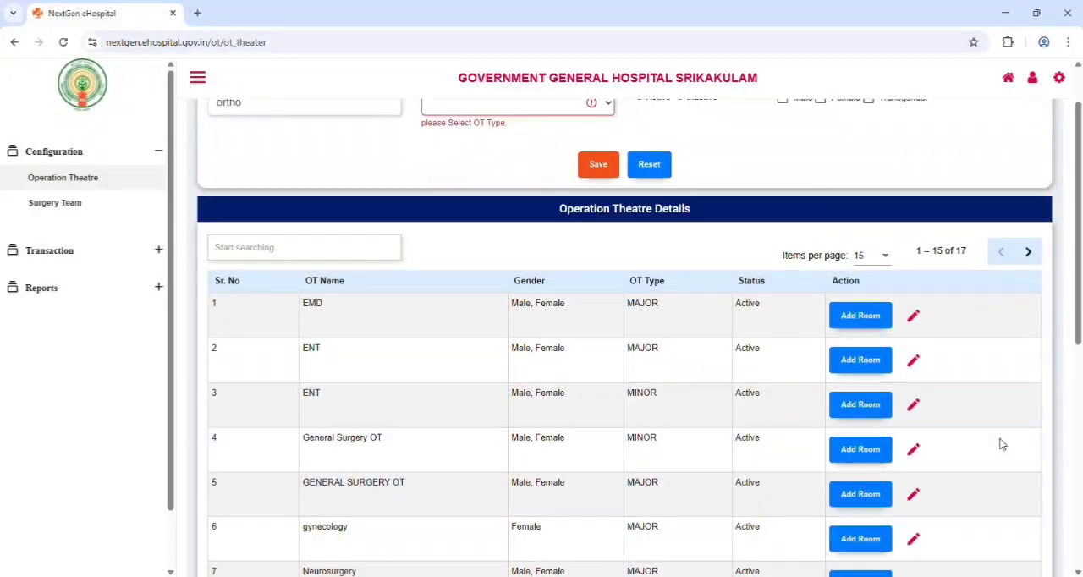
left_click(877, 320)
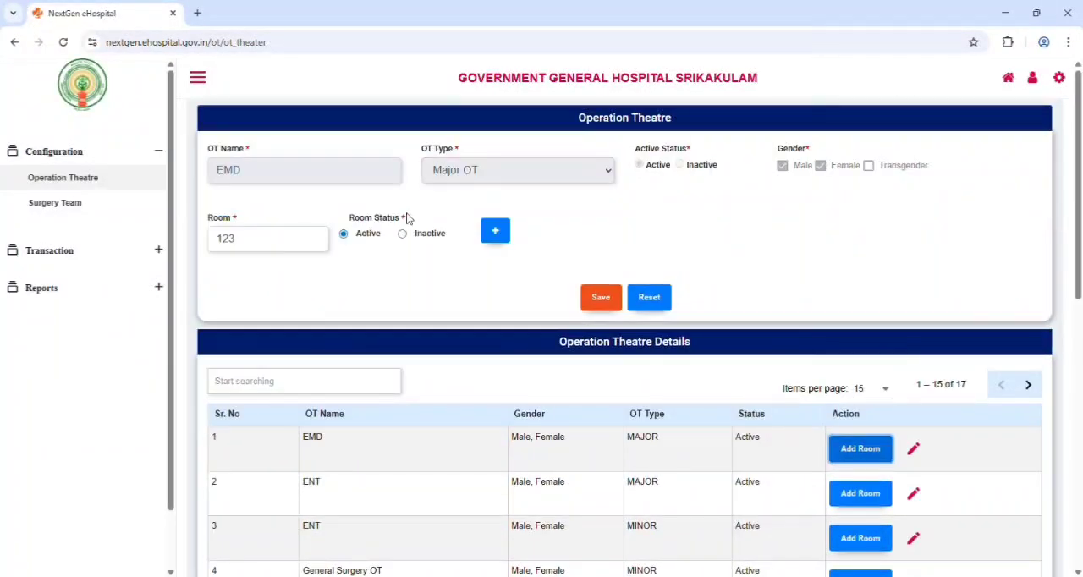
left_click(601, 297)
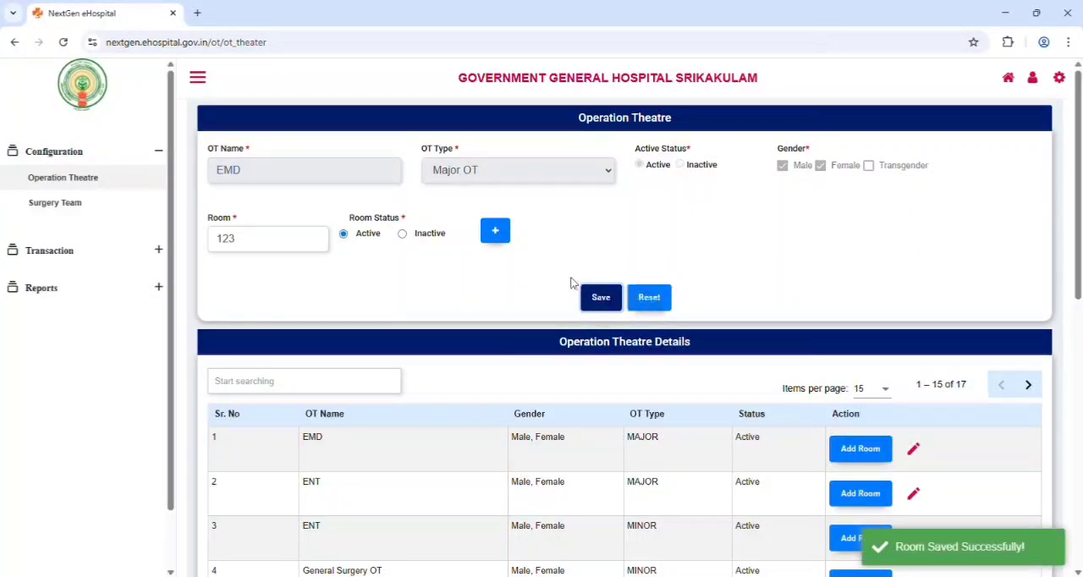
scroll(445, 282, "down", 1)
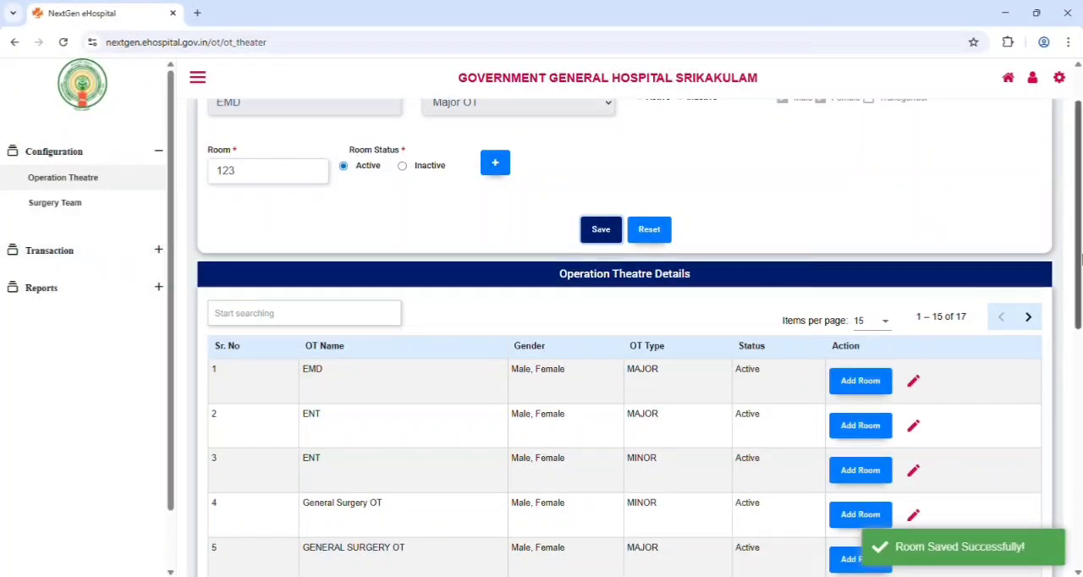
Open the Surgery Team configuration, load the ORTHO SURGERY III group for editing and save the update
left_click(89, 211)
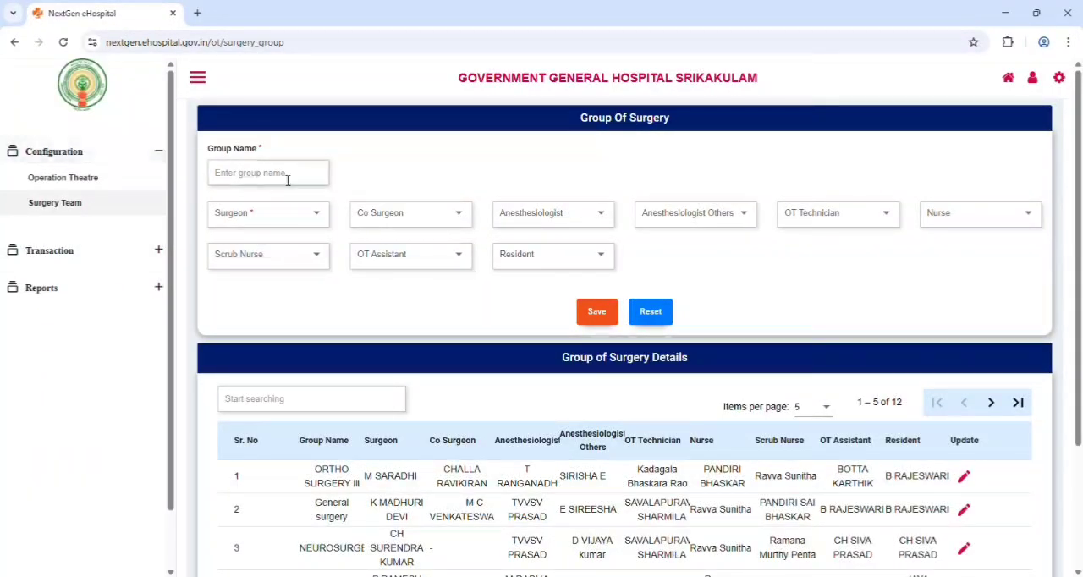
scroll(782, 470, "down", 2)
scroll(781, 471, "down", 1)
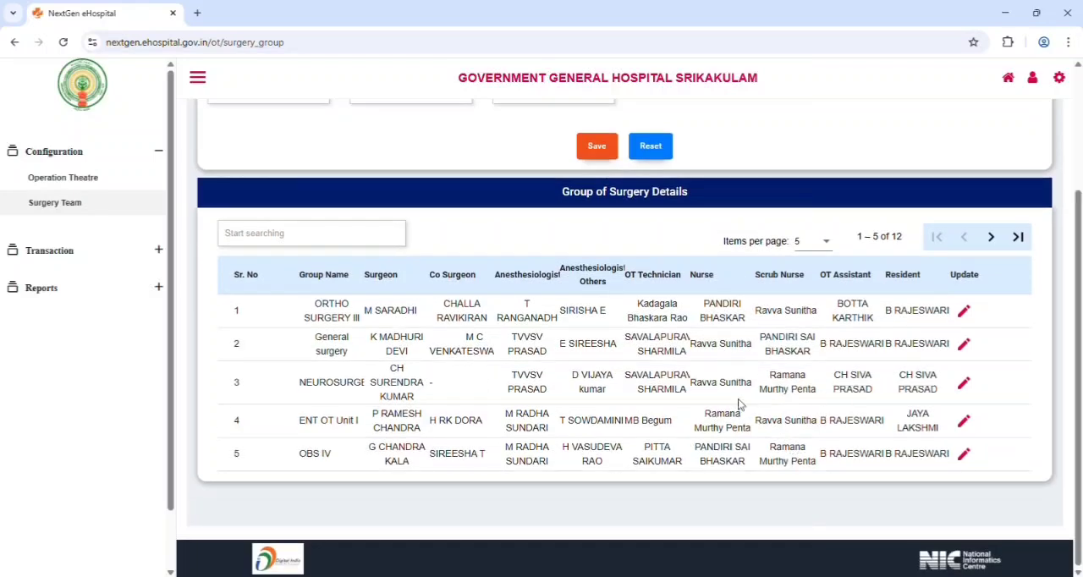
left_click(965, 312)
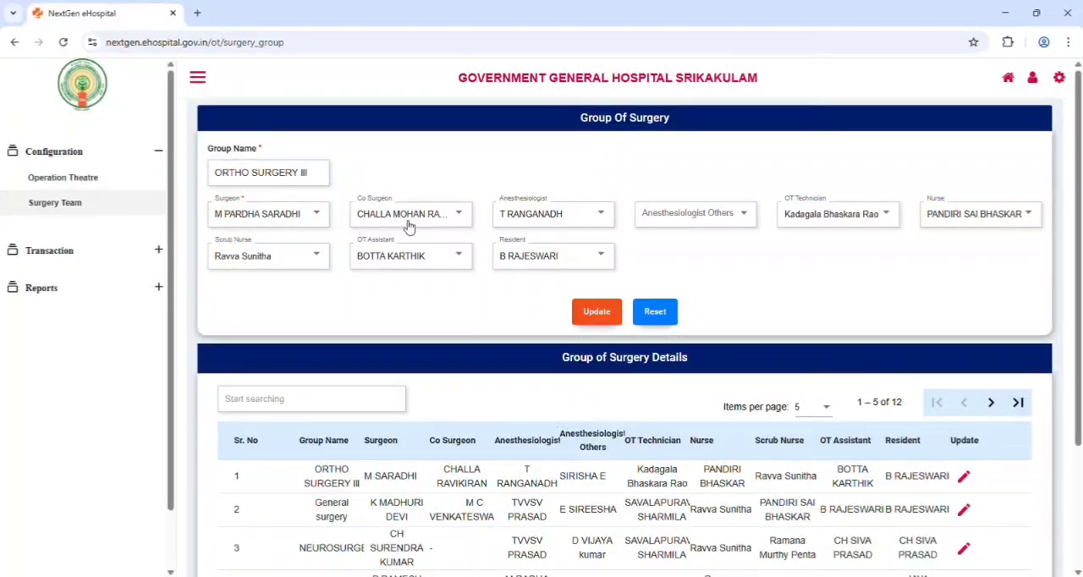
left_click(616, 319)
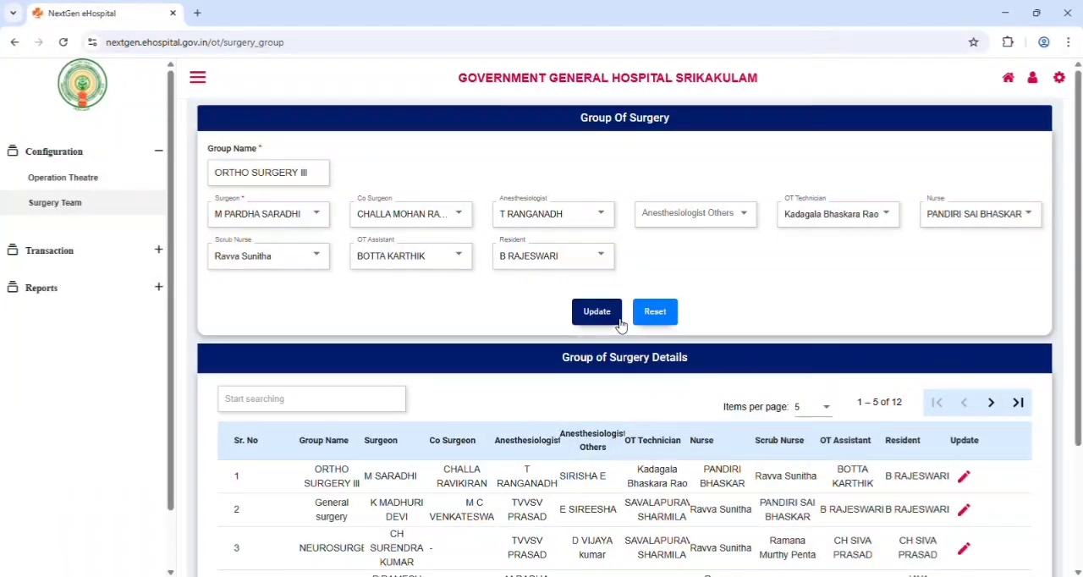
left_click(594, 313)
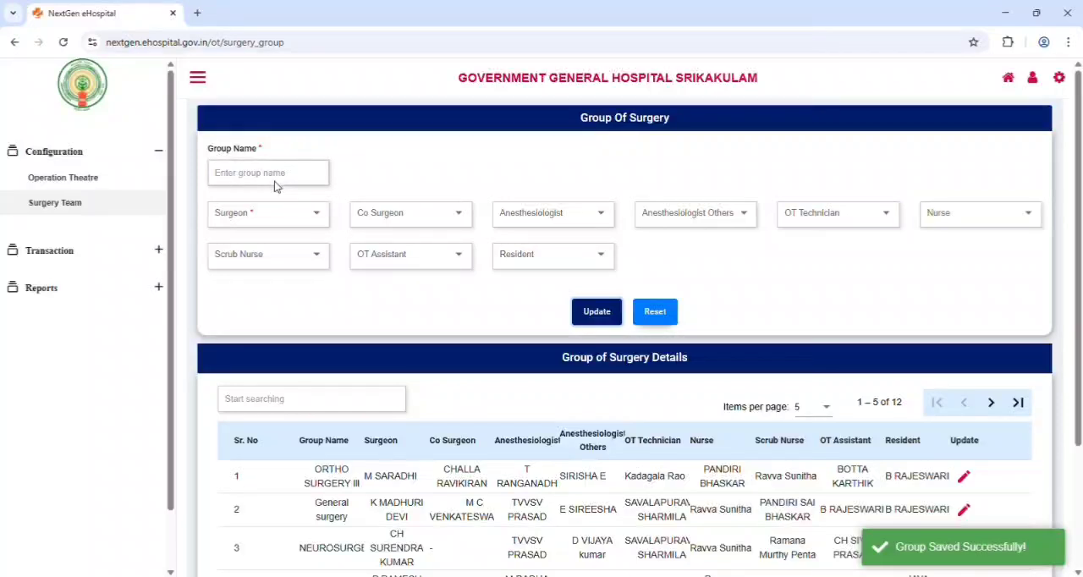
Enter ortho surgery as the group name in the Group Of Surgery form
left_click(276, 180)
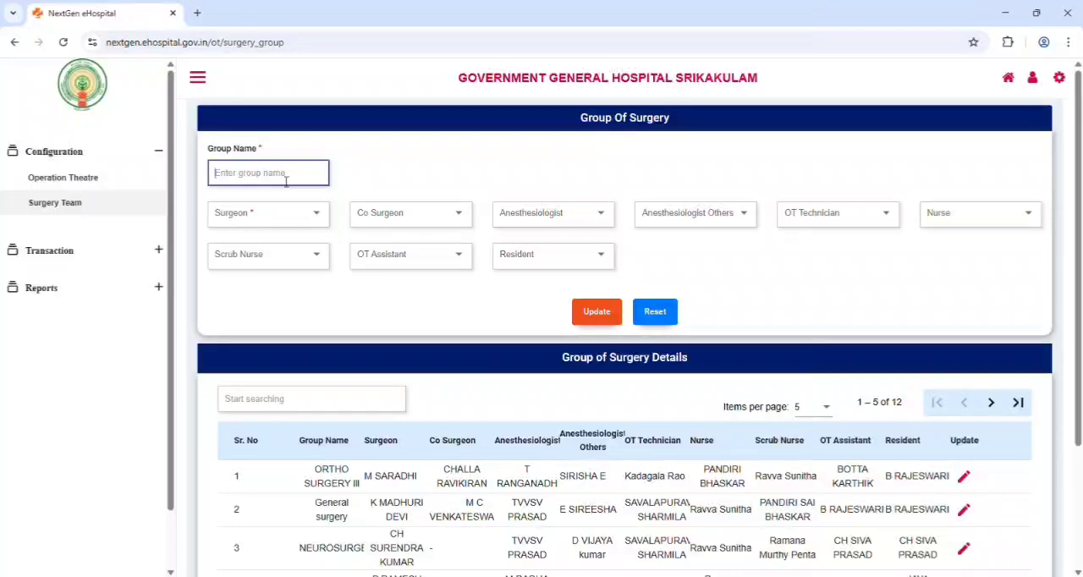
type("ortho surger")
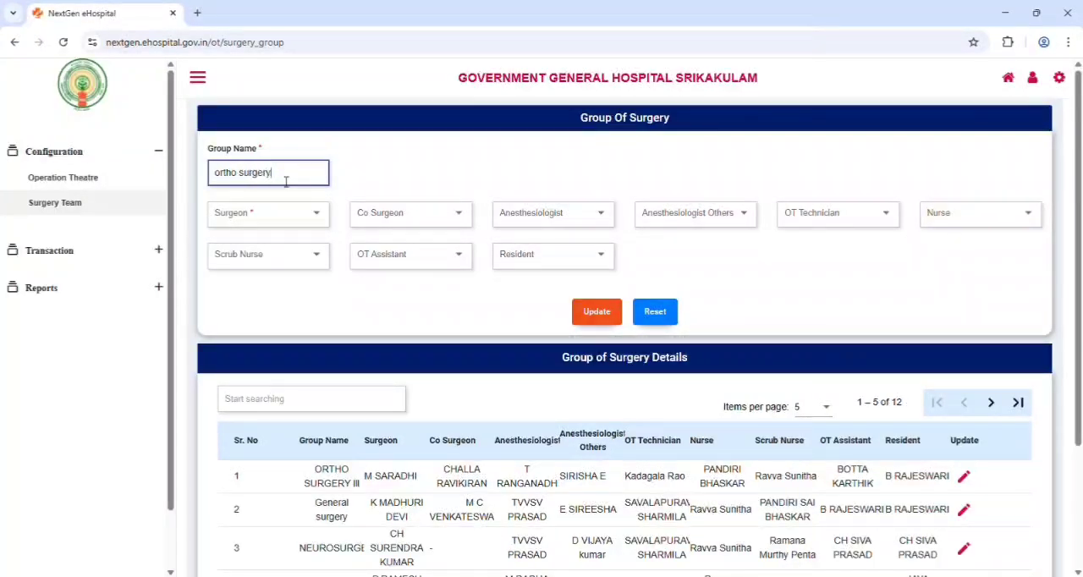
type("y")
Choose a surgeon for the ortho surgery group from the staff list
left_click(309, 213)
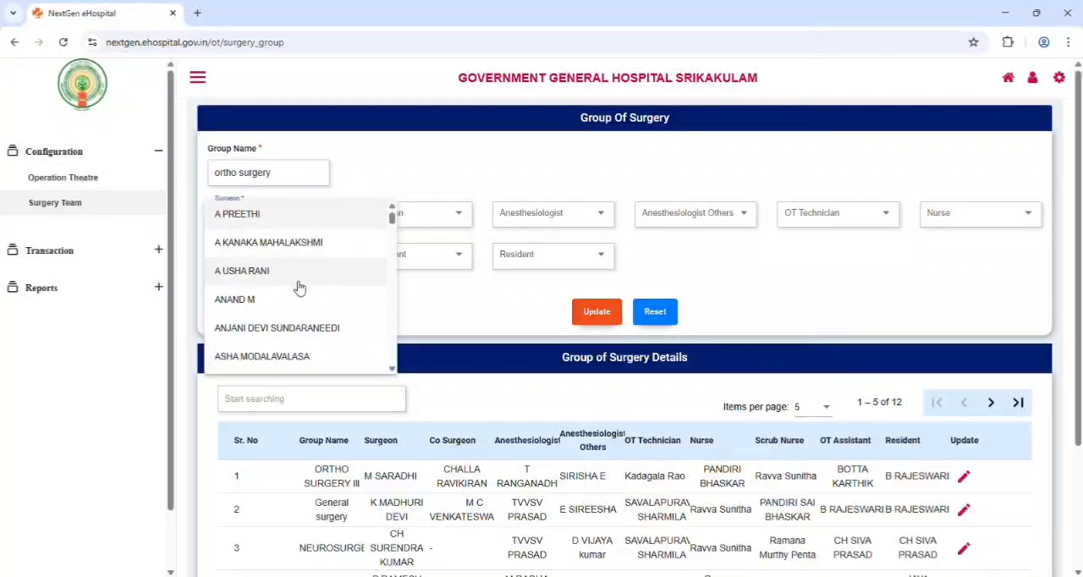
scroll(299, 285, "down", 1)
scroll(301, 290, "down", 1)
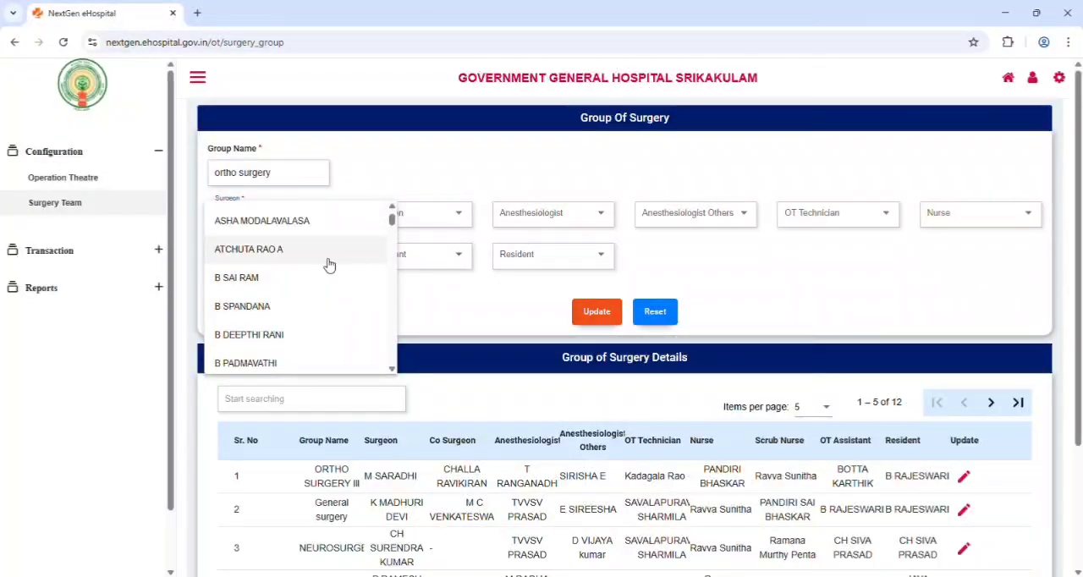
left_click(332, 252)
Choose one co-surgeon for the ortho surgery group from the staff list
left_click(440, 221)
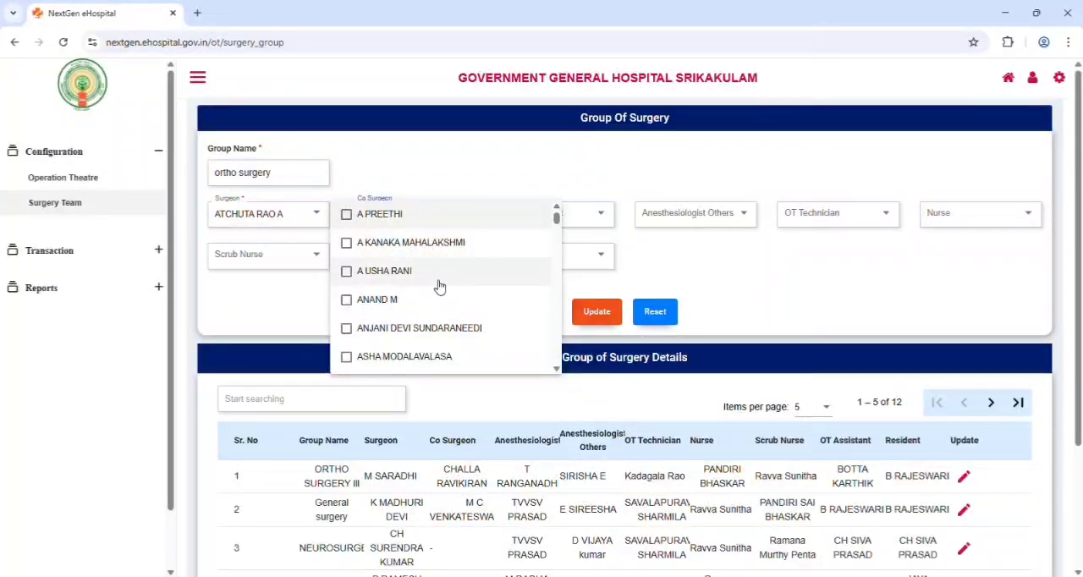
scroll(438, 289, "down", 1)
scroll(438, 290, "down", 2)
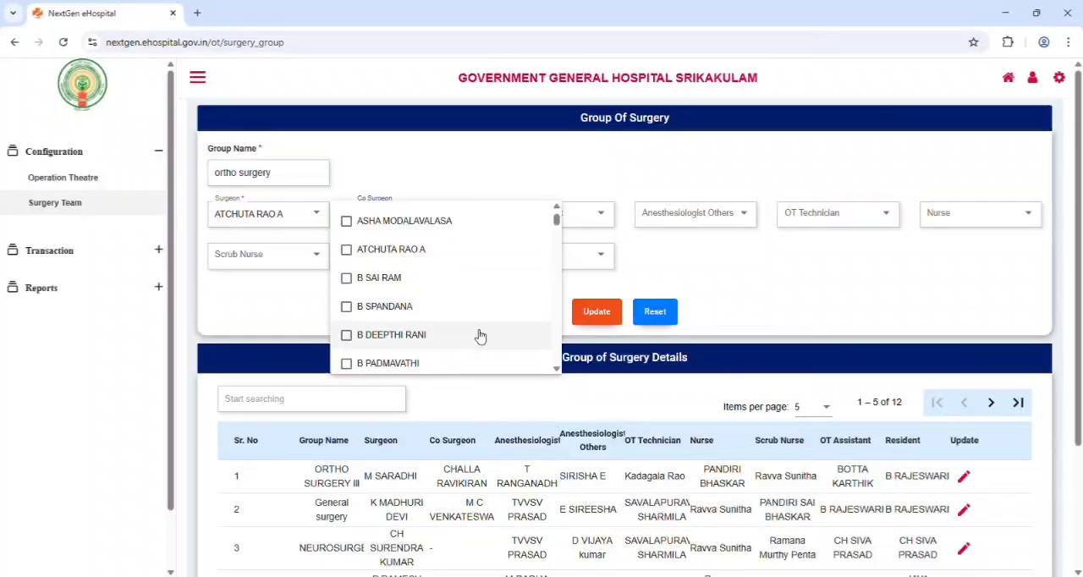
scroll(482, 337, "down", 1)
scroll(484, 335, "down", 1)
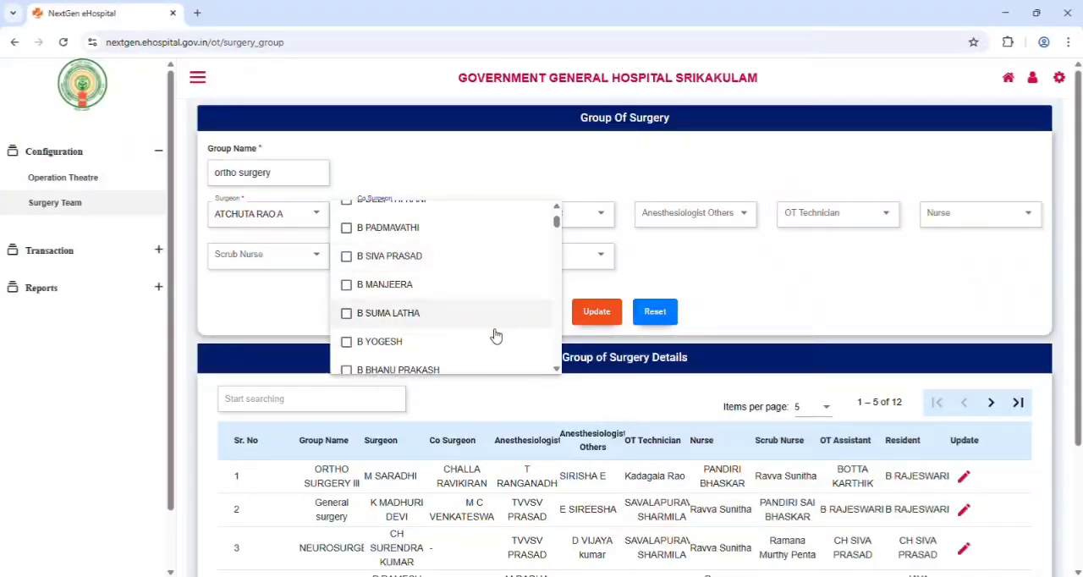
left_click(501, 366)
left_click(624, 268)
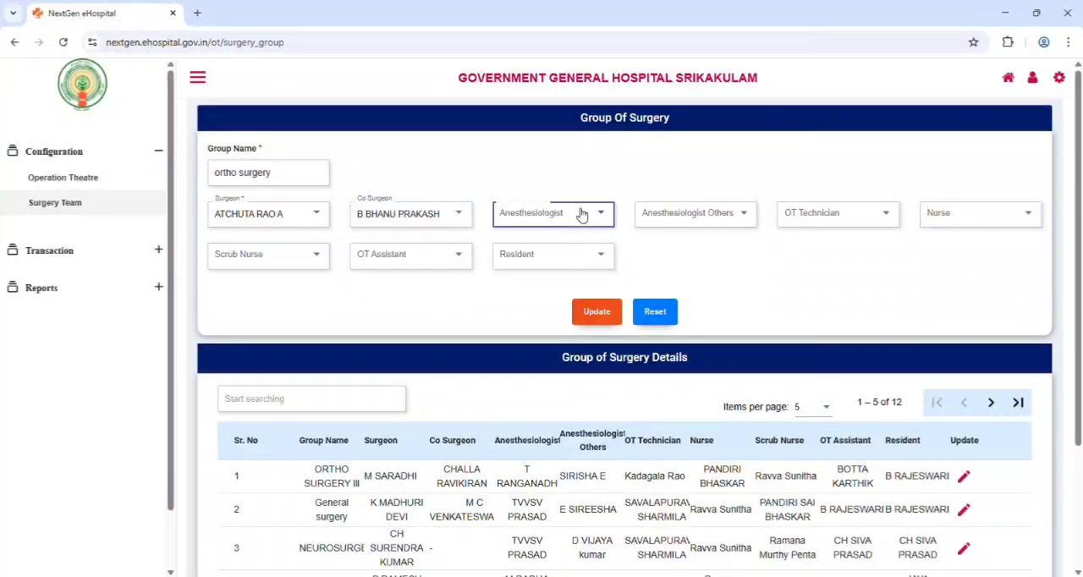
Check the staff options offered for Anesthesiologist and Anesthesiologist Others without selecting anyone
left_click(514, 212)
left_click(825, 288)
left_click(694, 212)
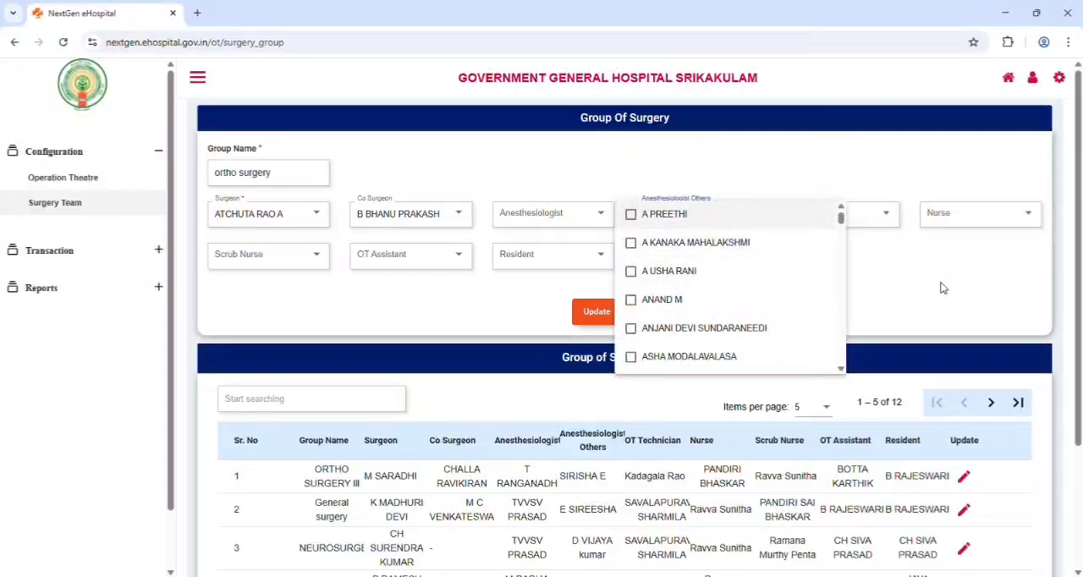
left_click(436, 296)
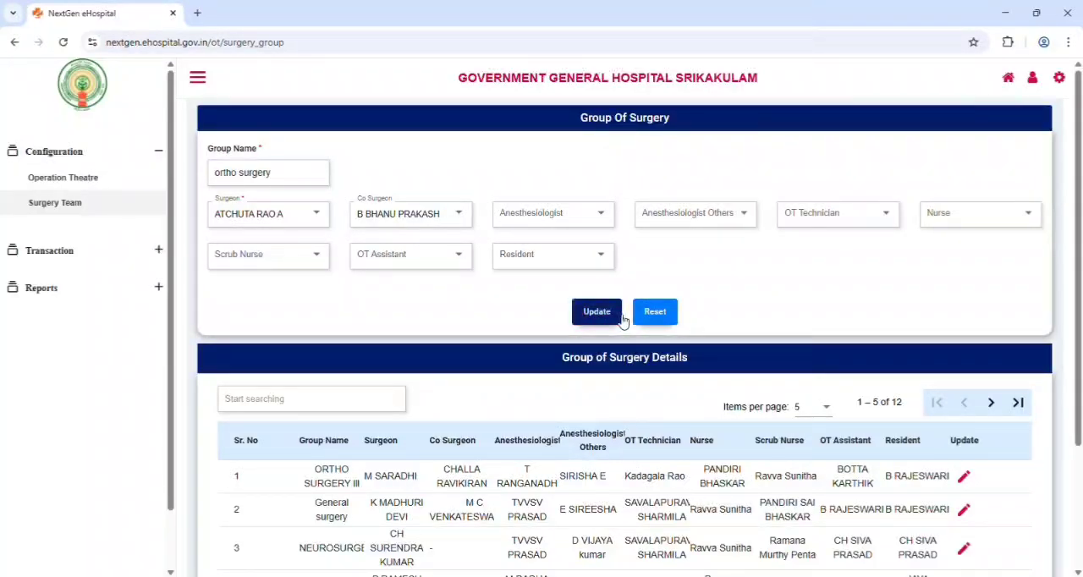
Open the OT Booking Request page among the operation theatre transactions
left_click(161, 253)
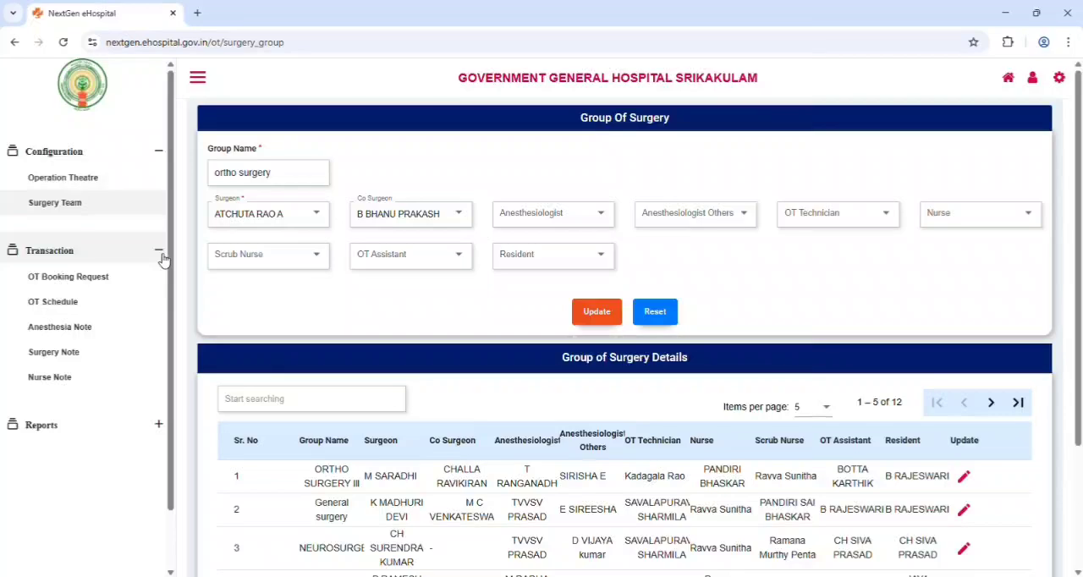
left_click(108, 282)
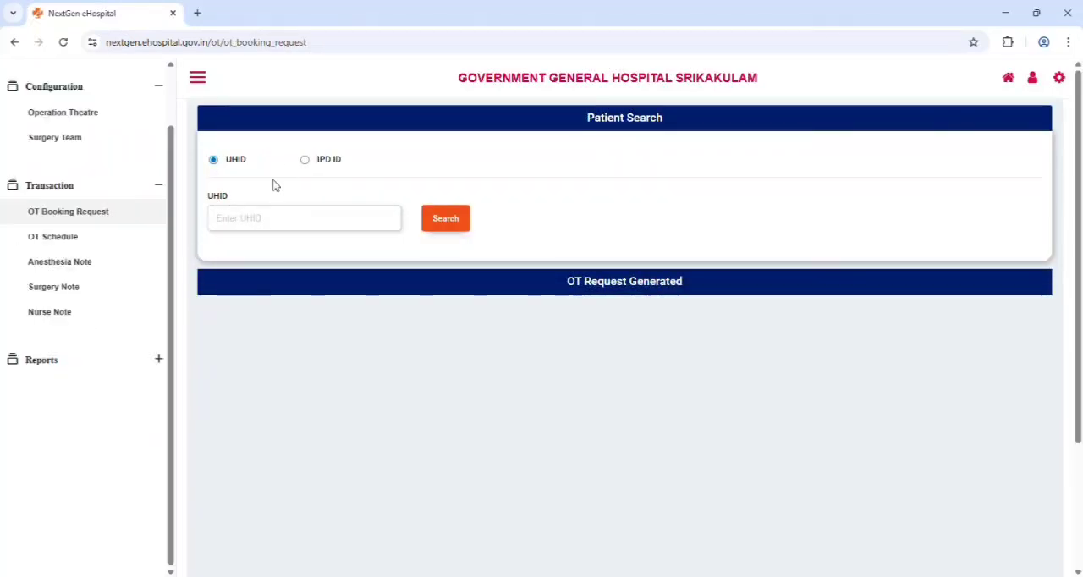
Search for the patient by entering the patient's UHID in the OT booking request
left_click(298, 223)
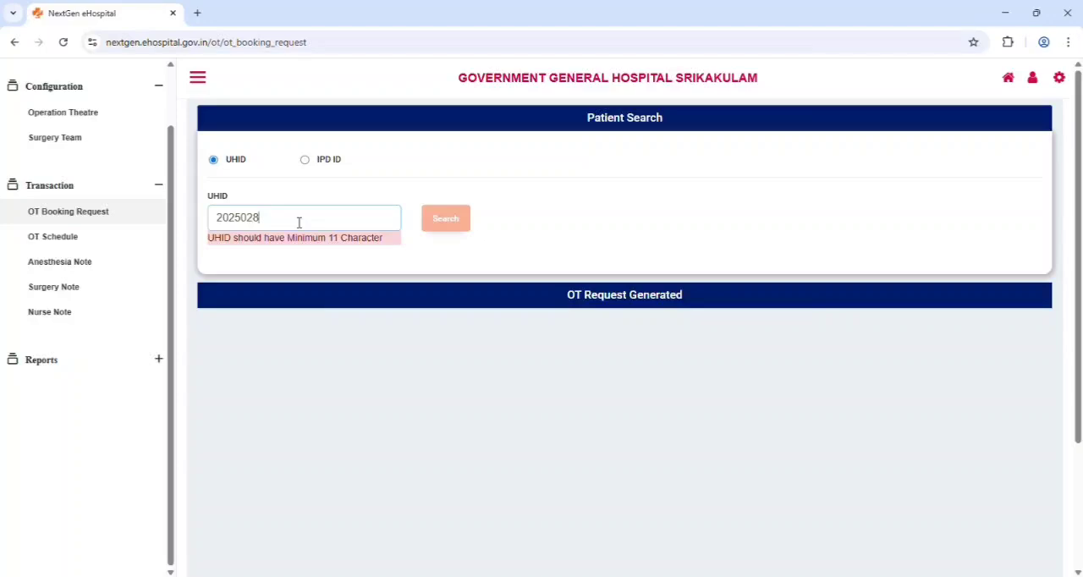
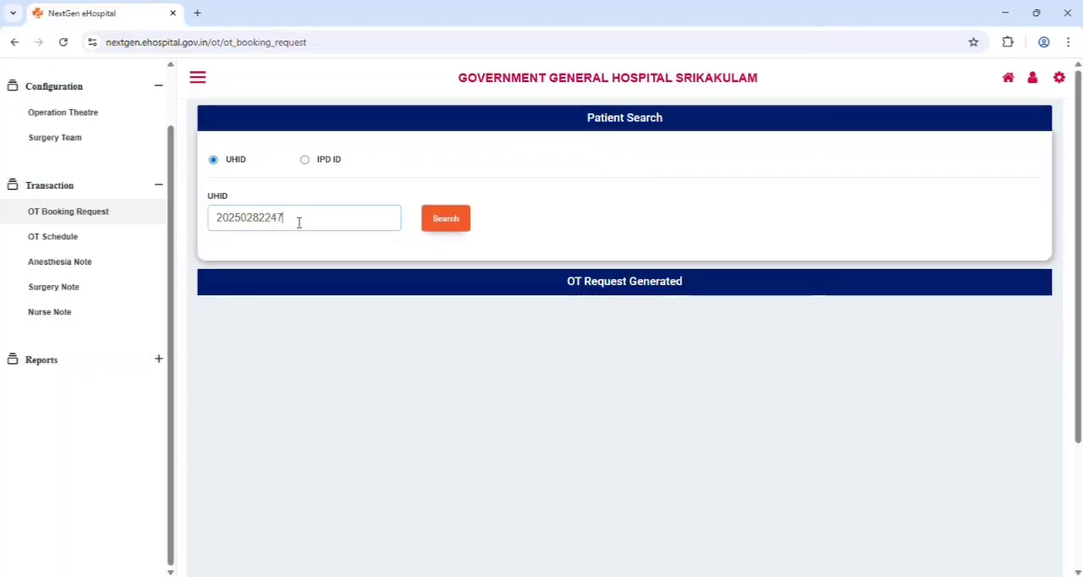
left_click(445, 222)
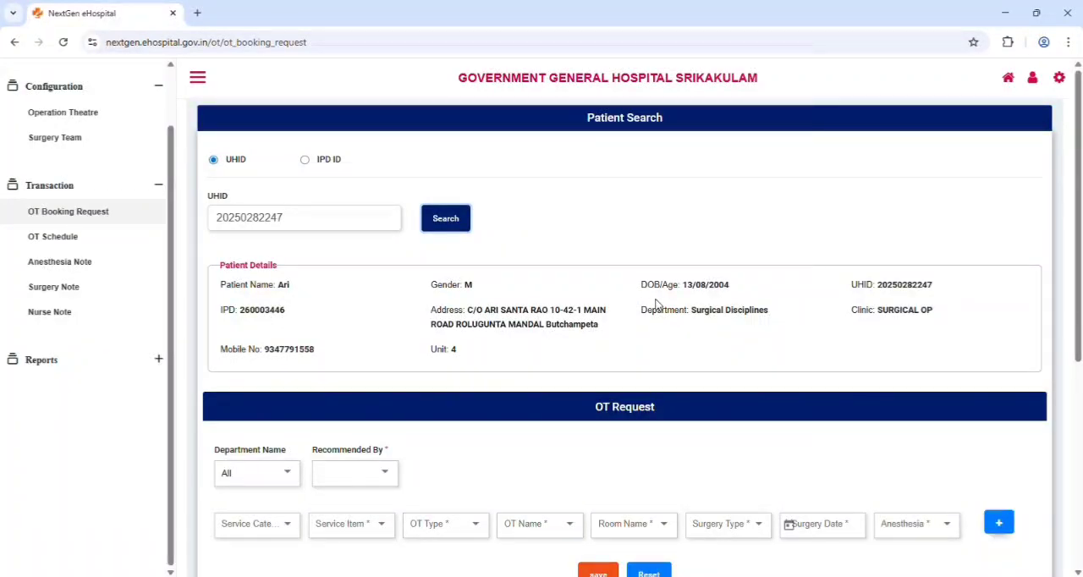
Set the OT request's department to Surgical Disciplines
scroll(394, 387, "down", 1)
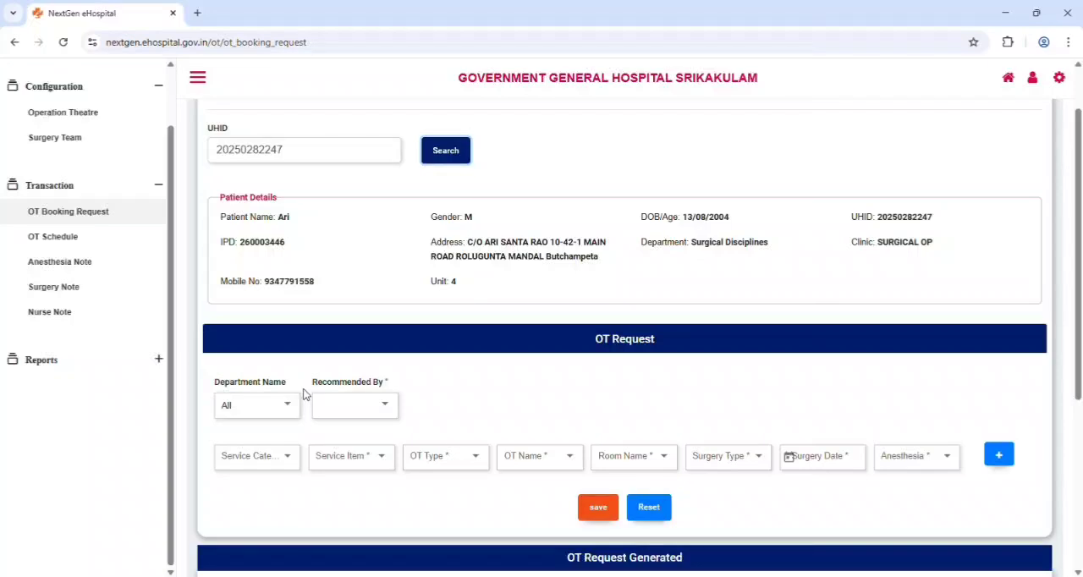
left_click(285, 414)
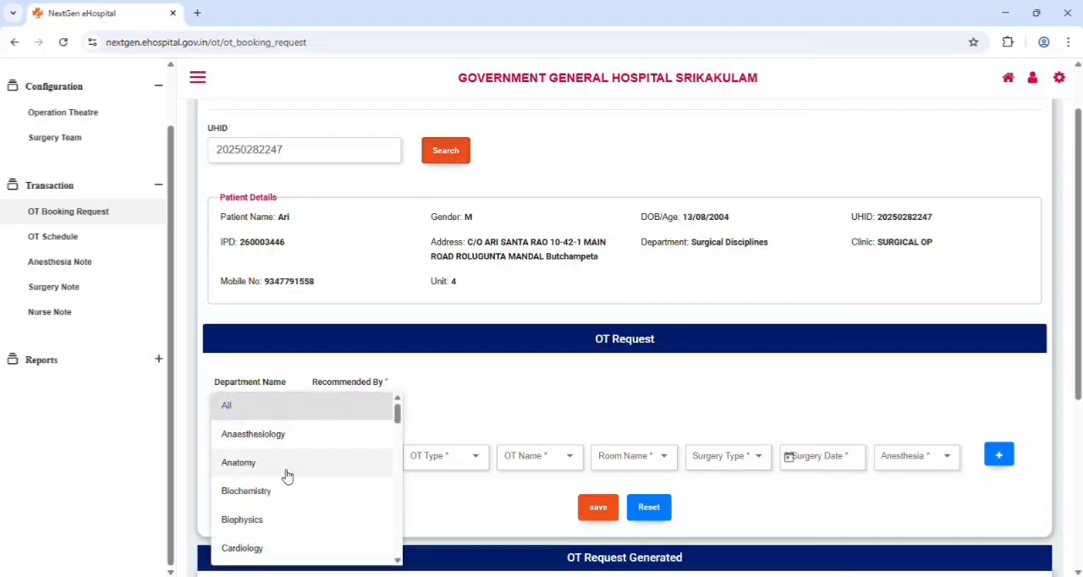
scroll(287, 478, "down", 5)
scroll(292, 489, "down", 4)
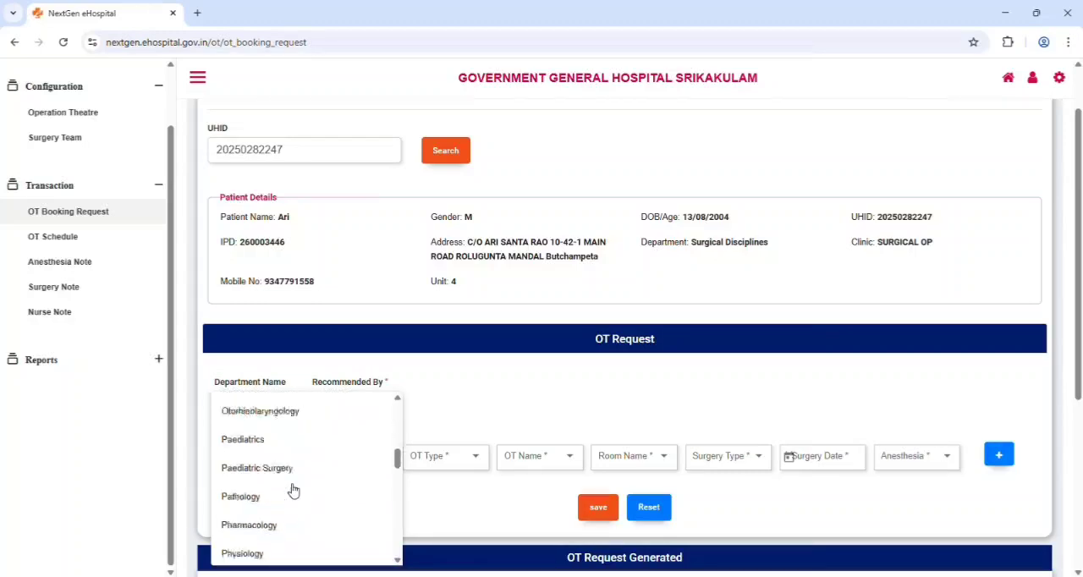
left_click(291, 489)
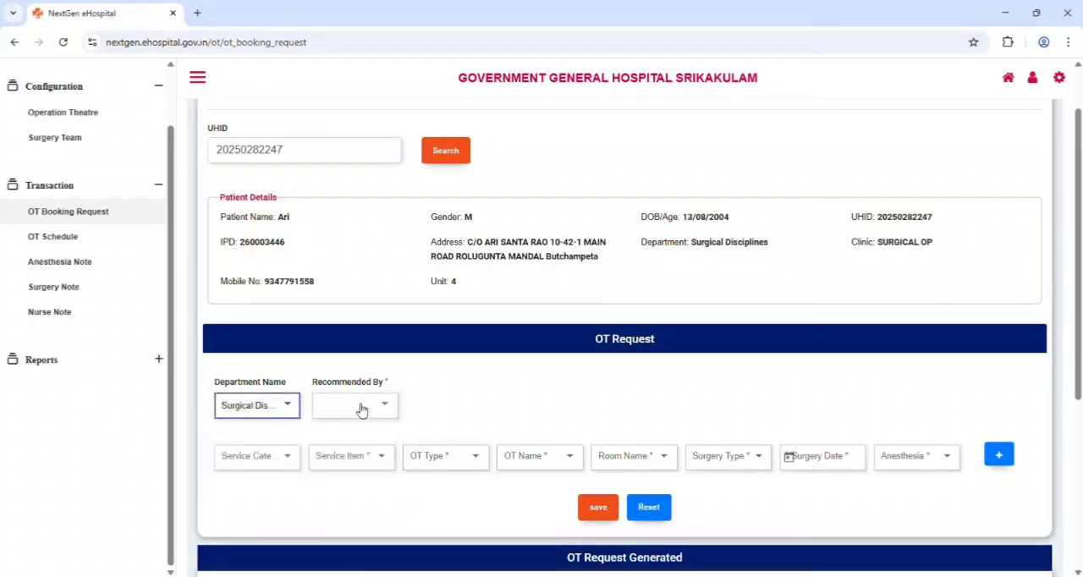
Choose the recommending doctor for the OT request from the department's staff
left_click(372, 405)
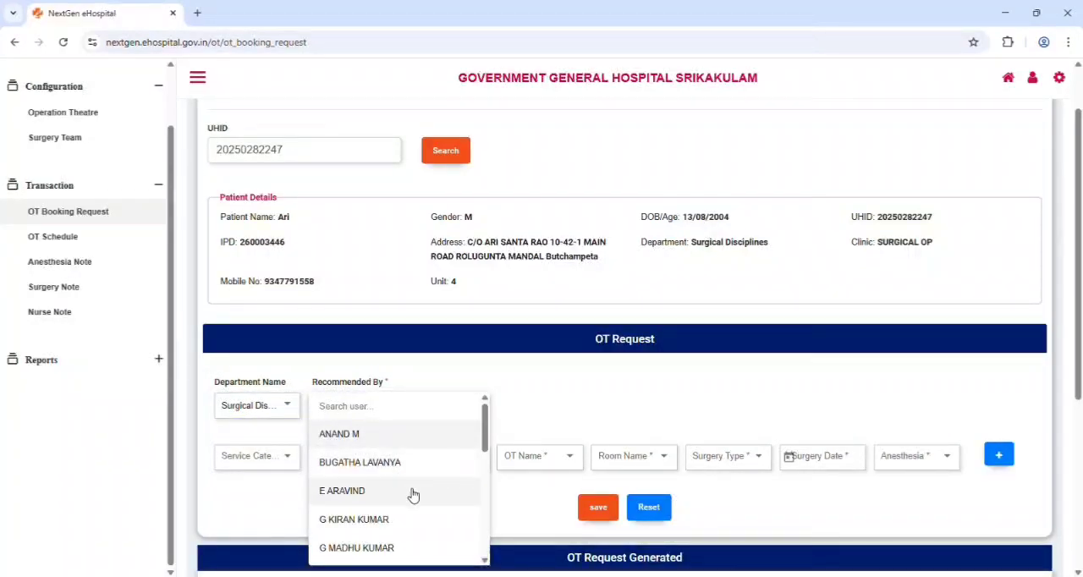
scroll(411, 496, "down", 2)
scroll(421, 497, "down", 2)
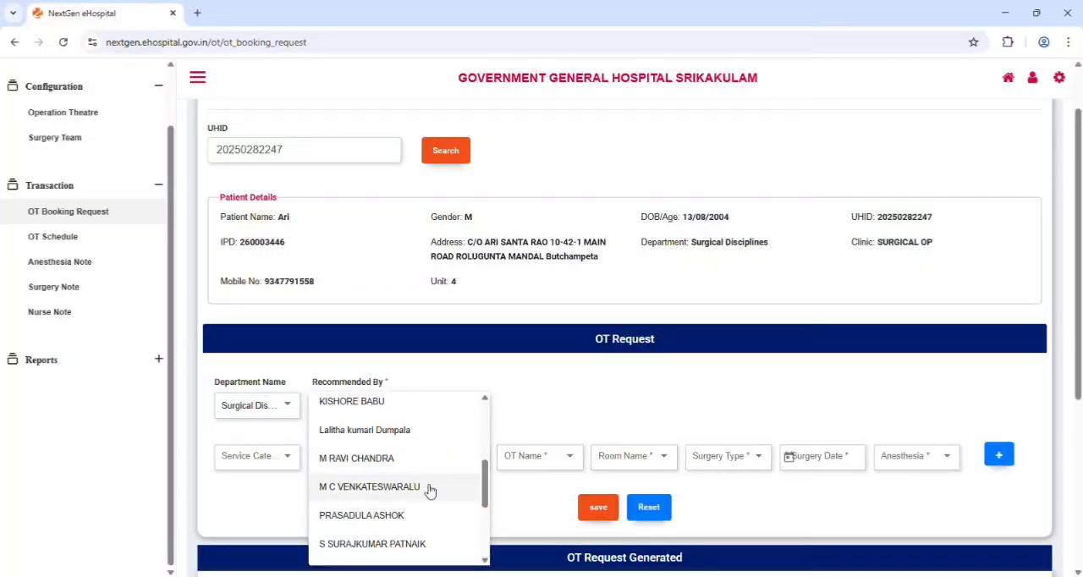
left_click(432, 513)
Set the service category to General Surgery and the service item to Phimosis Surgery
left_click(289, 458)
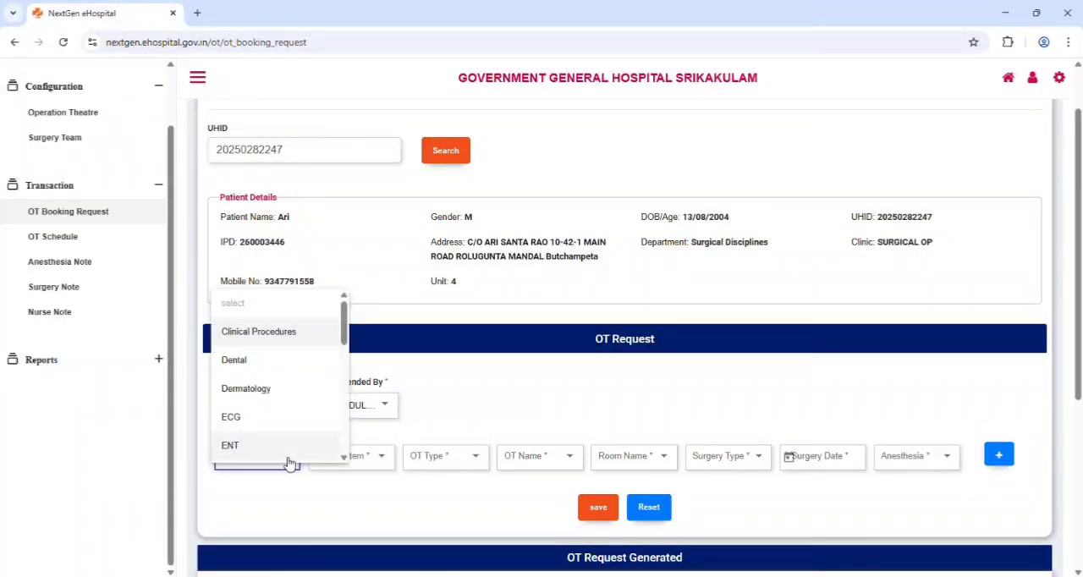
scroll(312, 419, "down", 2)
left_click(310, 404)
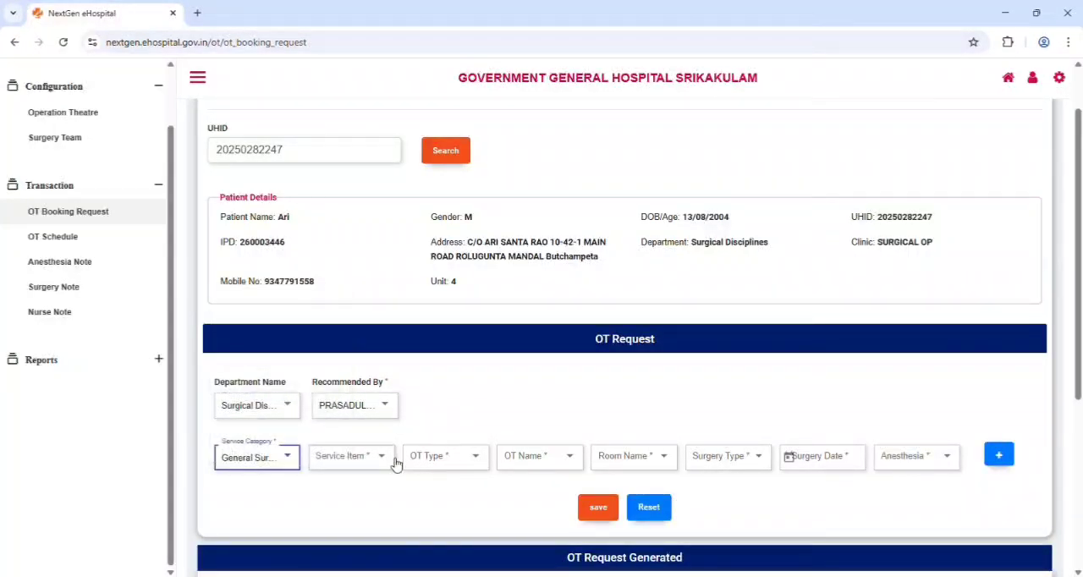
left_click(395, 461)
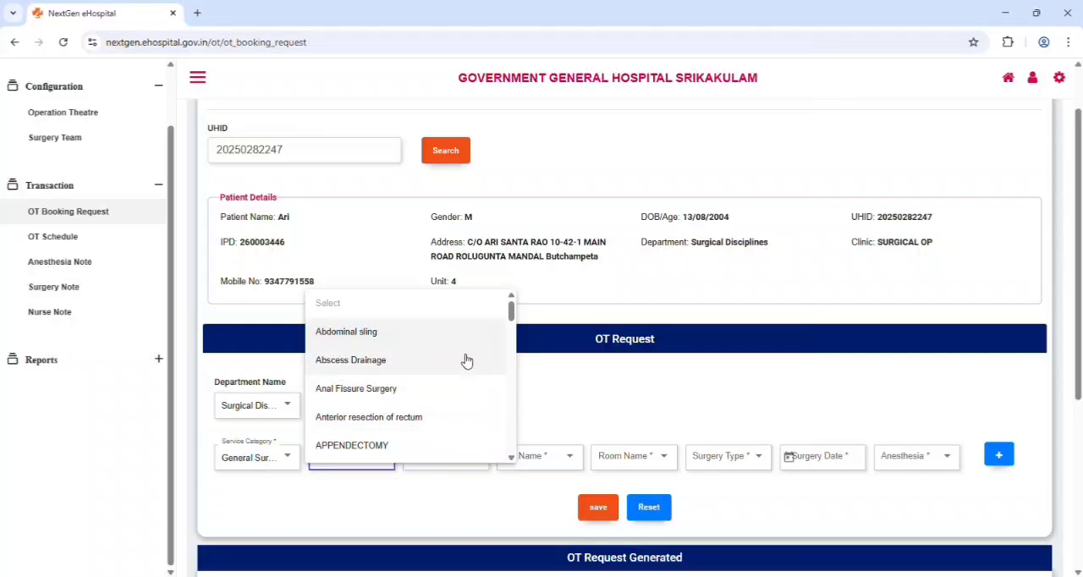
scroll(466, 360, "down", 10)
scroll(495, 276, "up", 3)
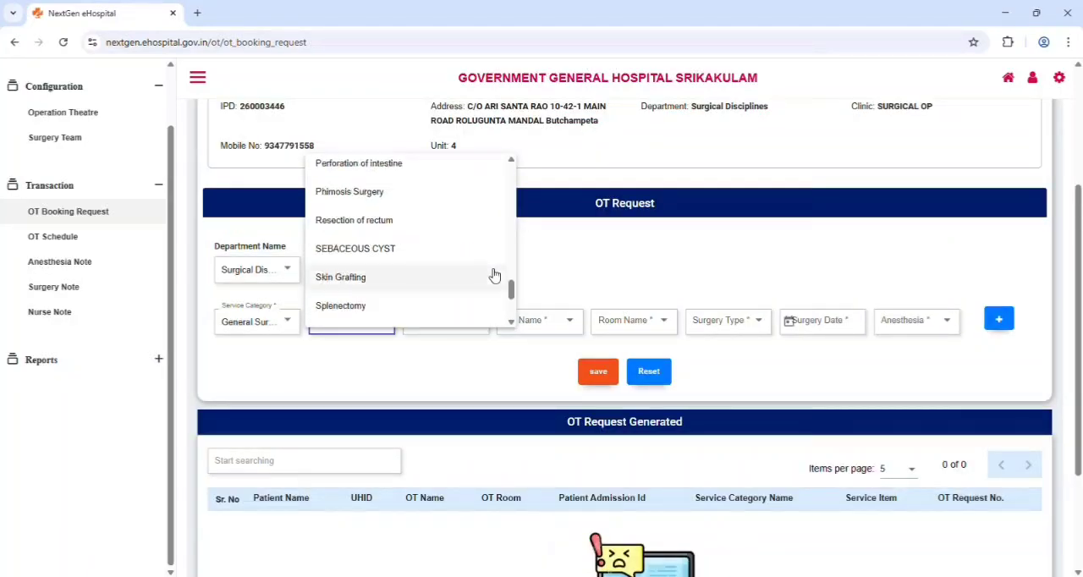
left_click(479, 189)
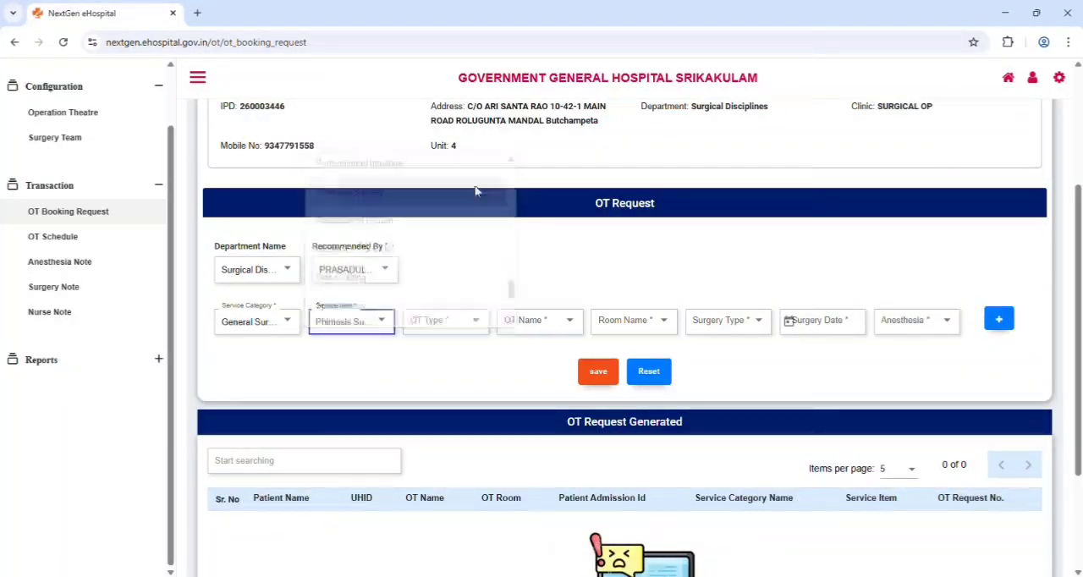
Assign the request to OT type MAJOR, theatre GENERAL SURGERY OT, room 509
left_click(472, 331)
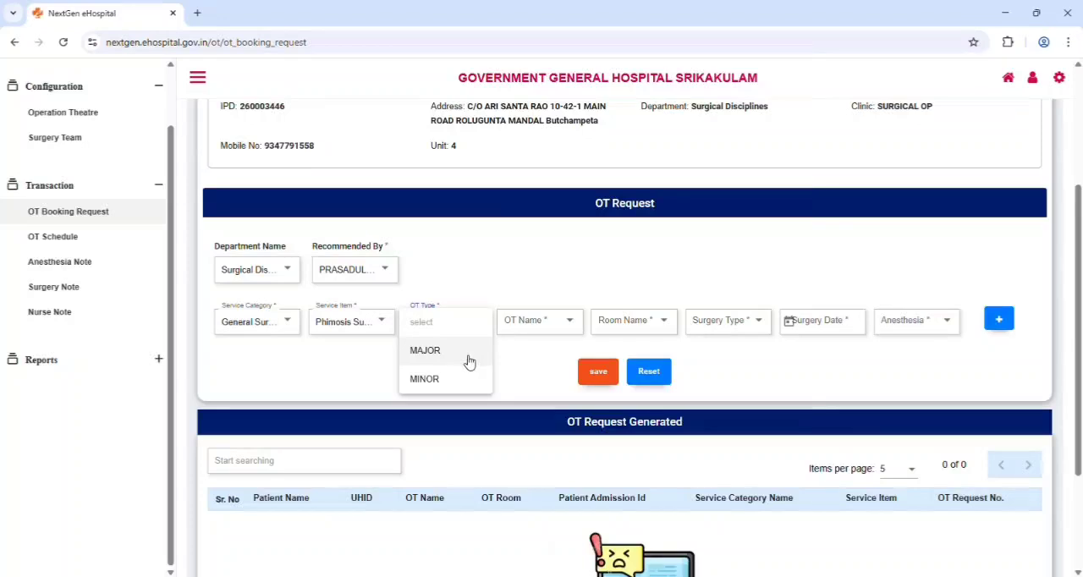
left_click(468, 354)
left_click(560, 319)
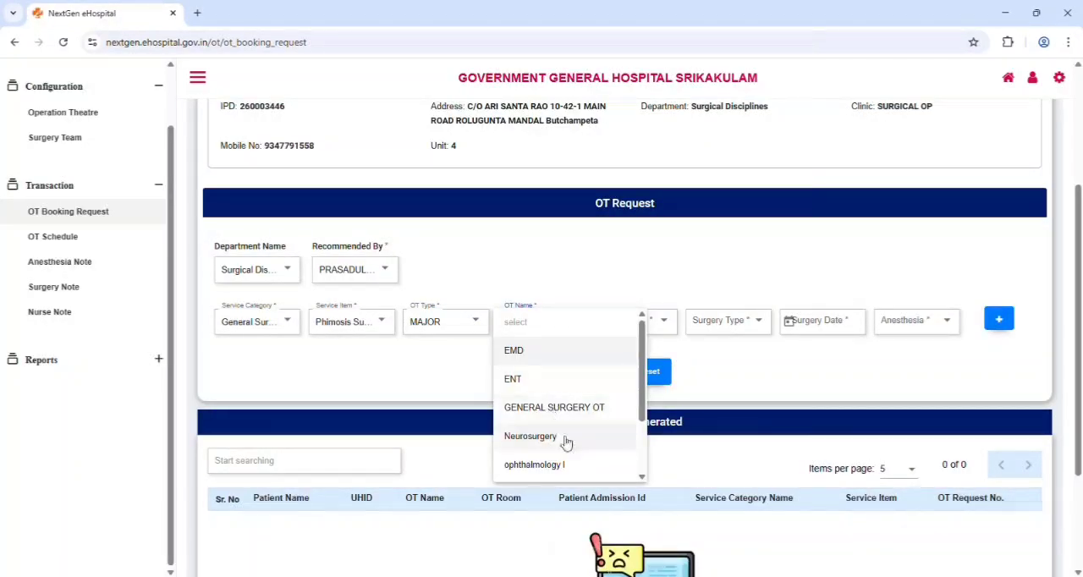
left_click(587, 408)
left_click(654, 325)
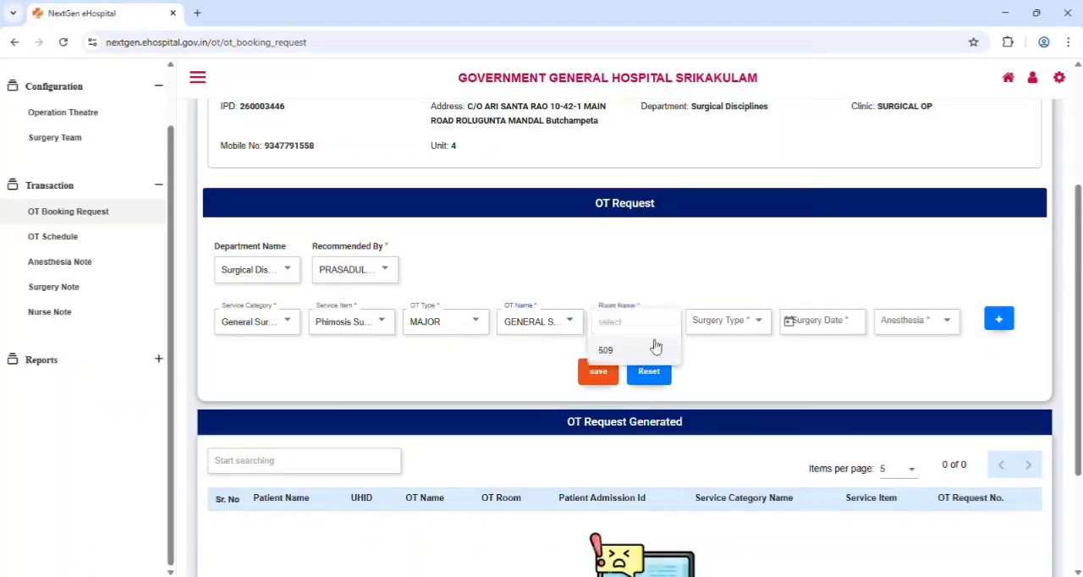
left_click(656, 349)
Set the surgery type to Elective and the surgery date to 06/02/2026
left_click(723, 320)
left_click(733, 355)
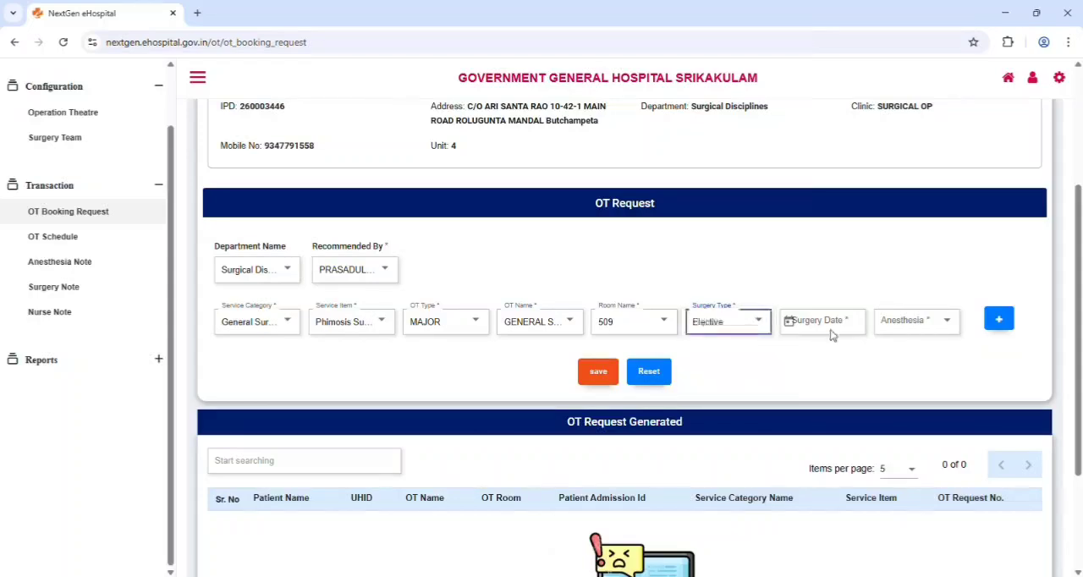
left_click(824, 323)
left_click(933, 181)
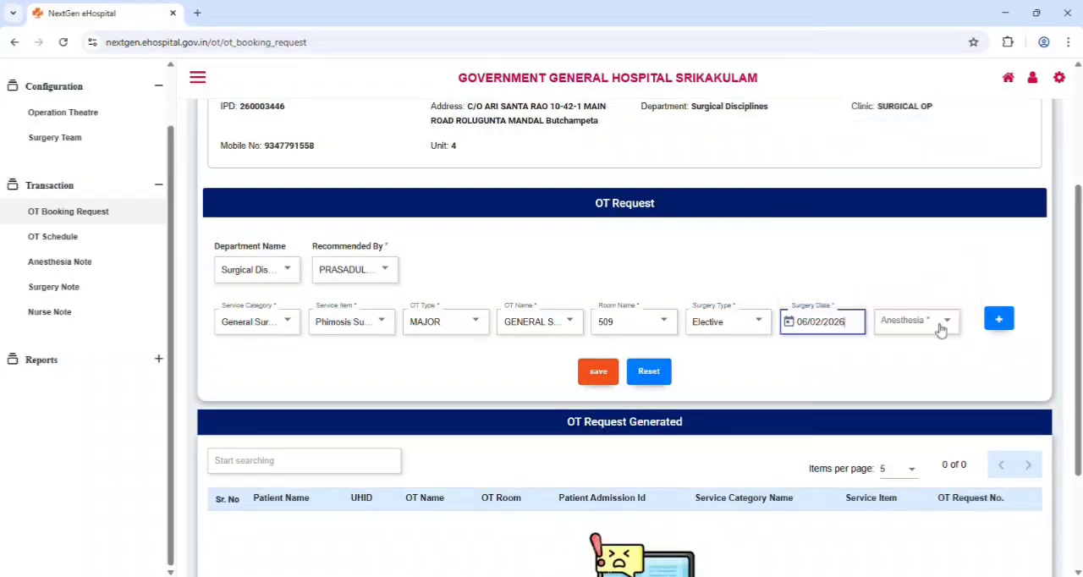
Set Anesthesia to Yes with LA as the anesthesia technique, and save the OT request
left_click(918, 322)
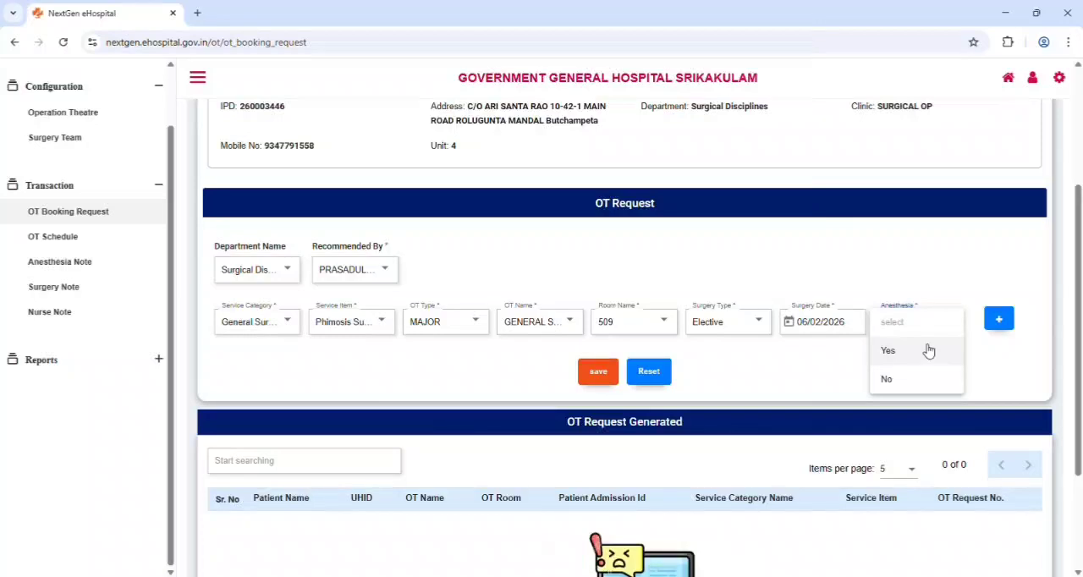
left_click(928, 350)
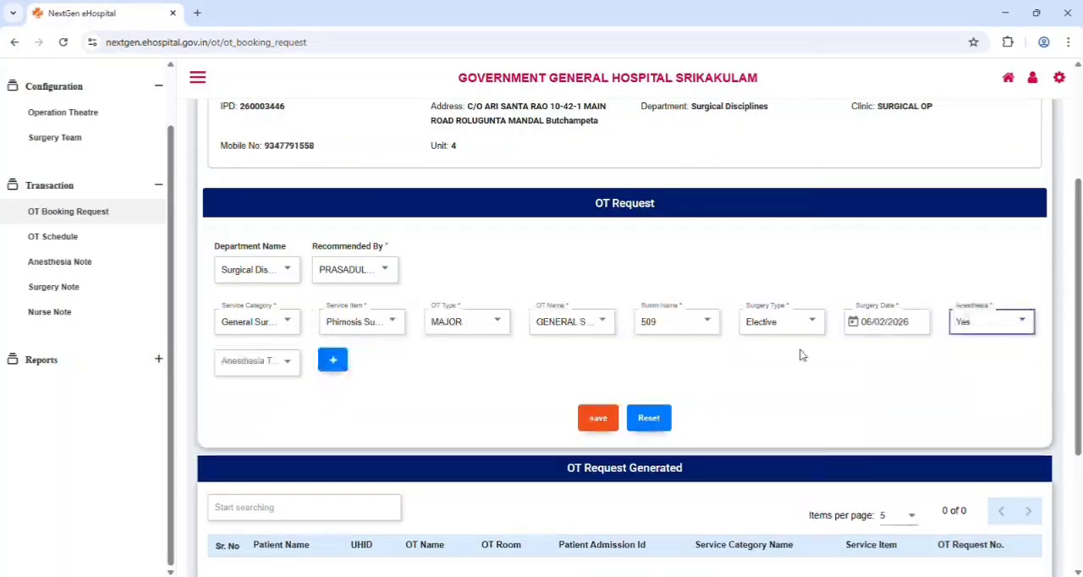
left_click(292, 361)
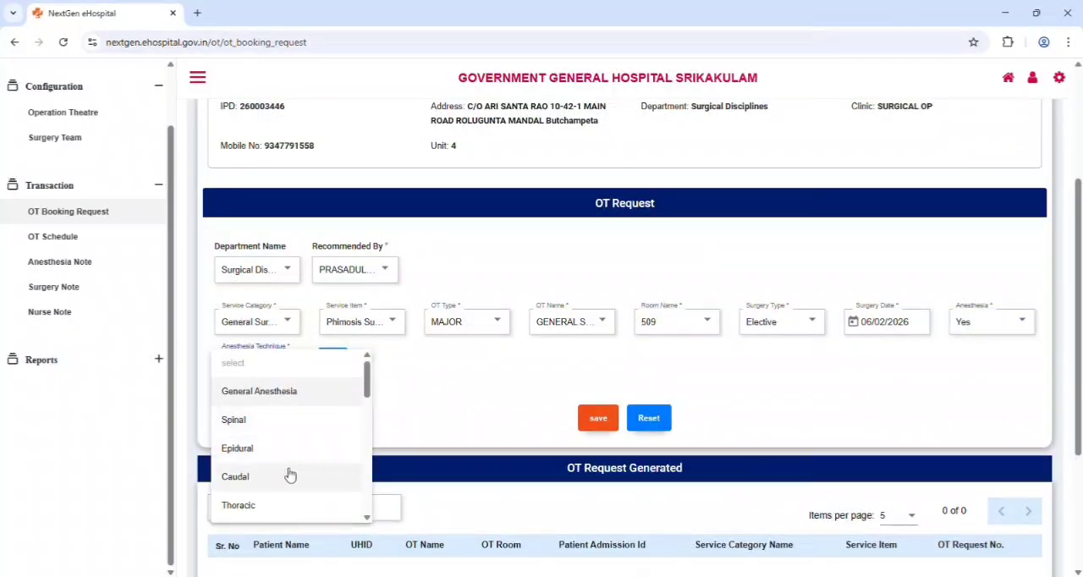
scroll(288, 470, "down", 3)
scroll(293, 466, "down", 2)
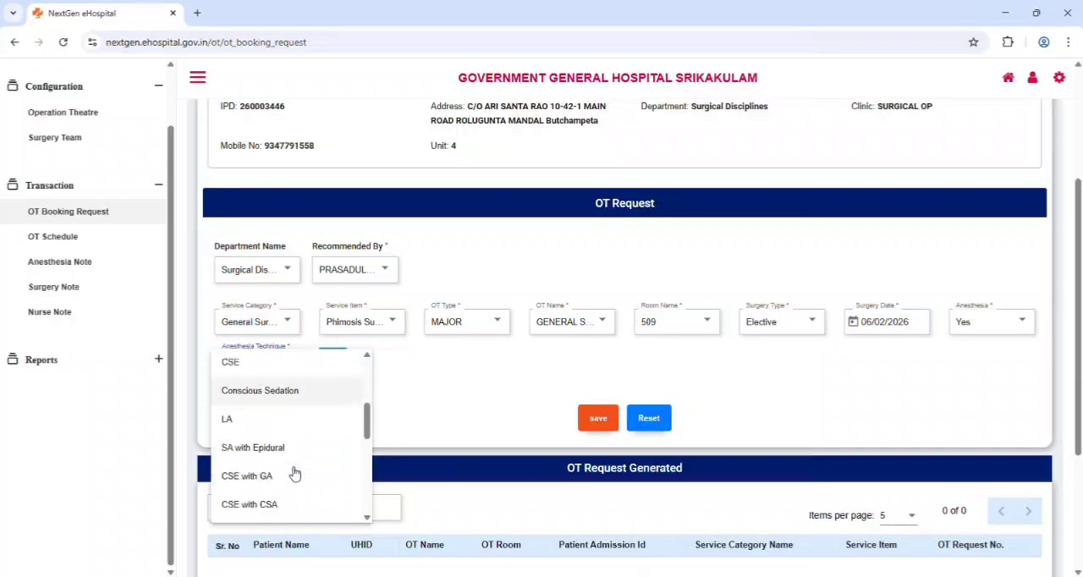
left_click(313, 421)
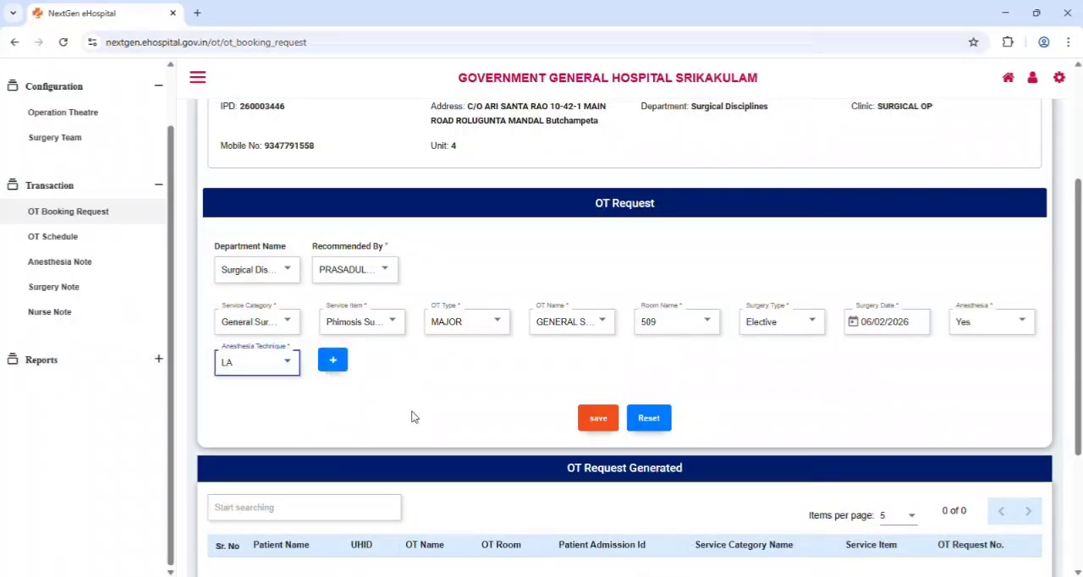
left_click(598, 418)
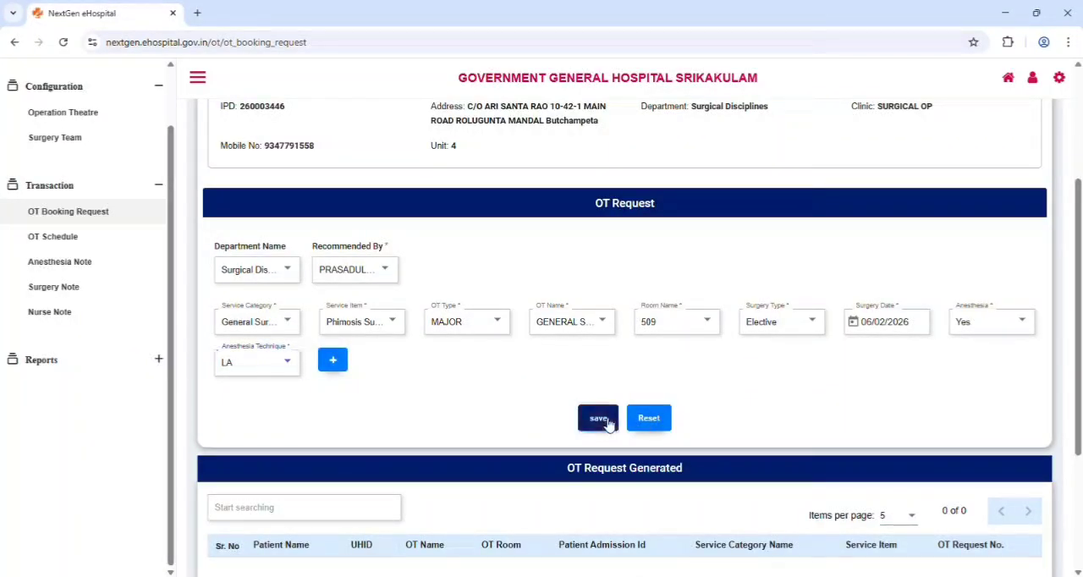
scroll(571, 423, "down", 1)
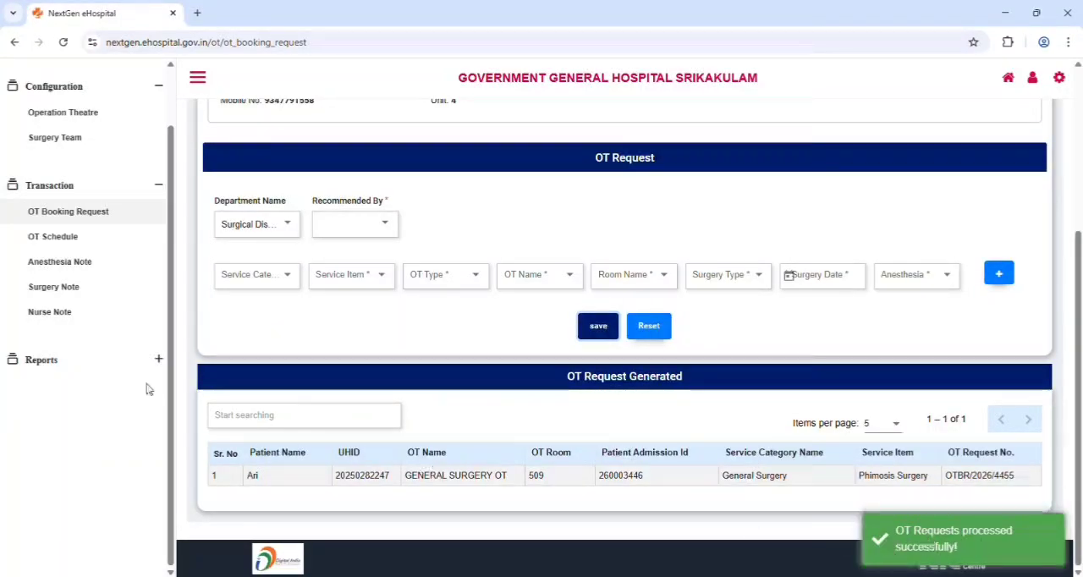
Open the OT Schedule page and filter the OT request list by the patient's name
left_click(68, 241)
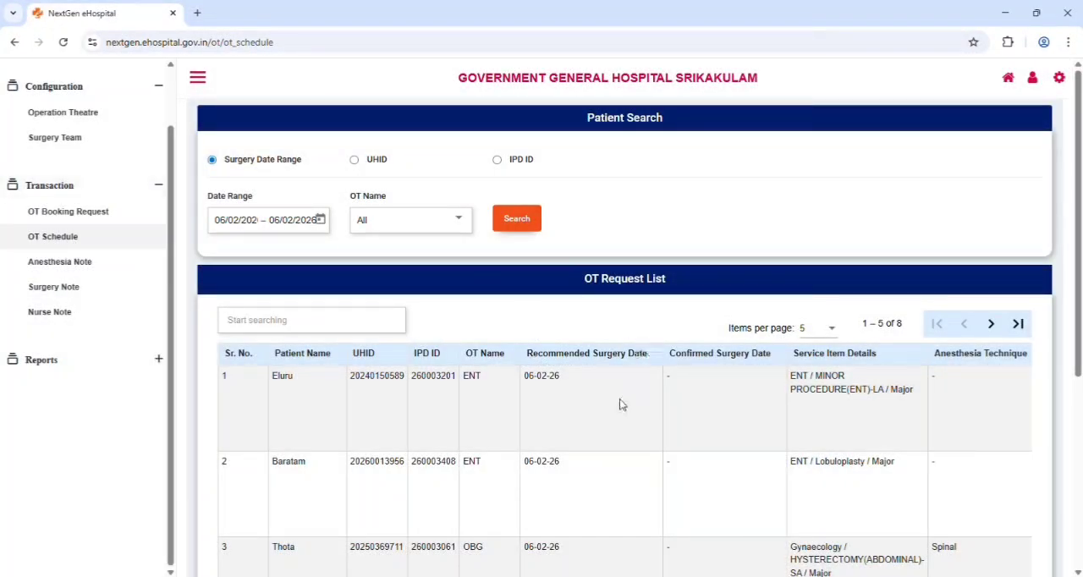
left_click(301, 329)
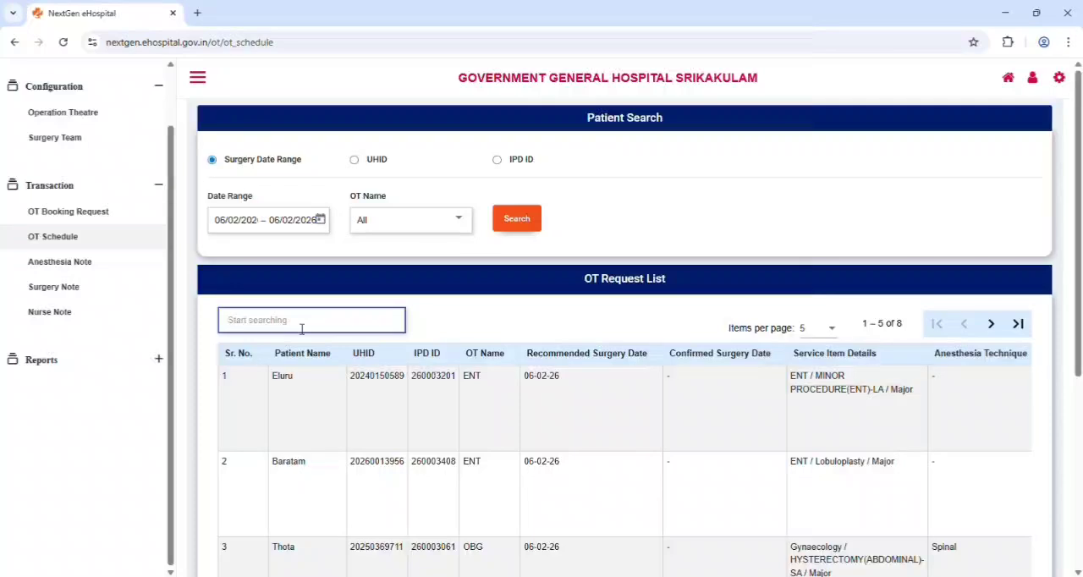
type("ari")
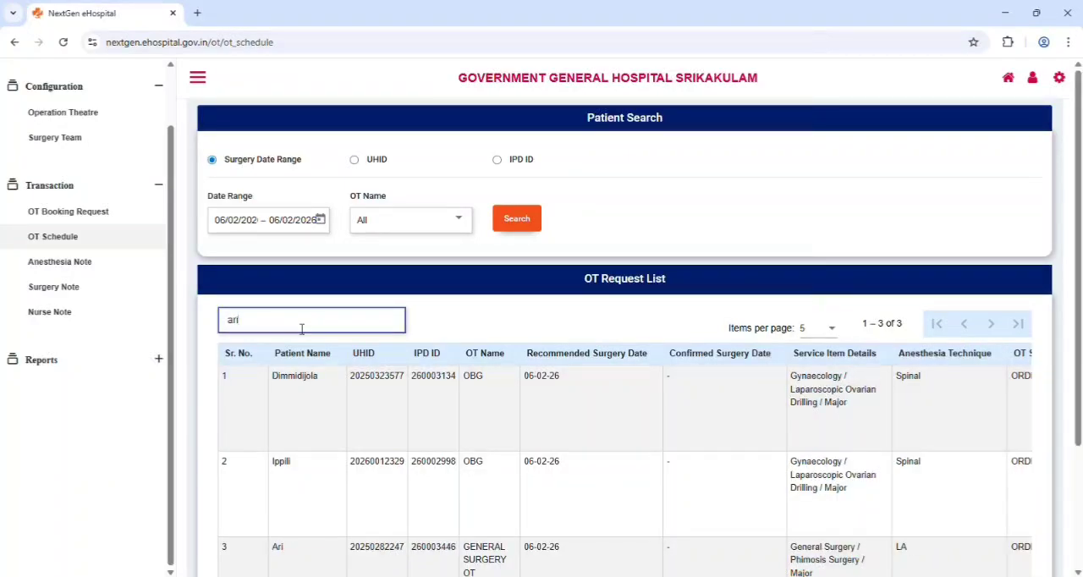
scroll(443, 391, "down", 3)
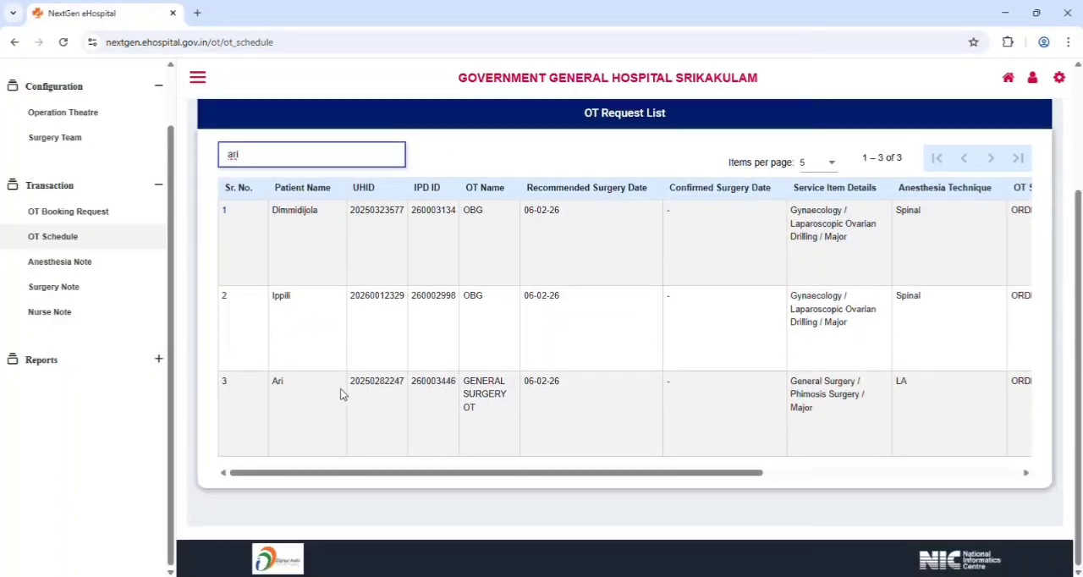
Record the PAC status for the General Surgery OT request with date 06/02/2026 and PAC clear set to Yes, and save it
left_click_drag(733, 468, 993, 481)
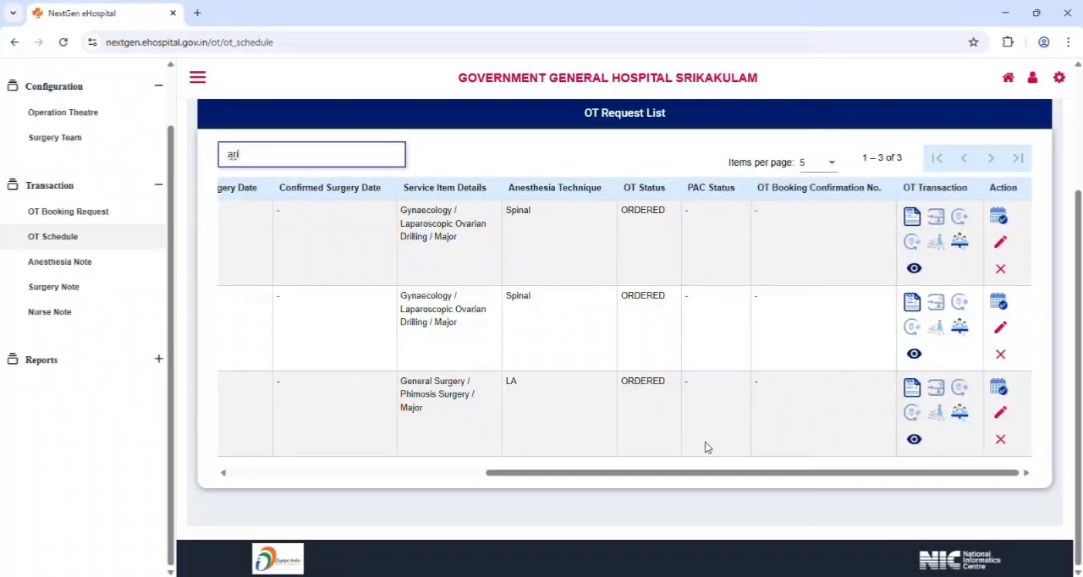
left_click_drag(737, 473, 781, 473)
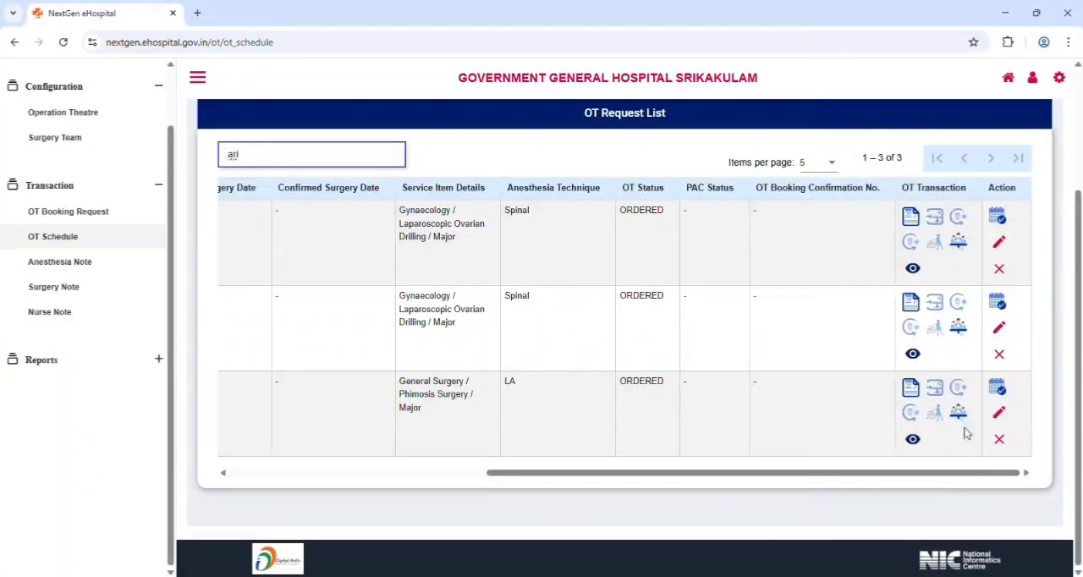
left_click(910, 412)
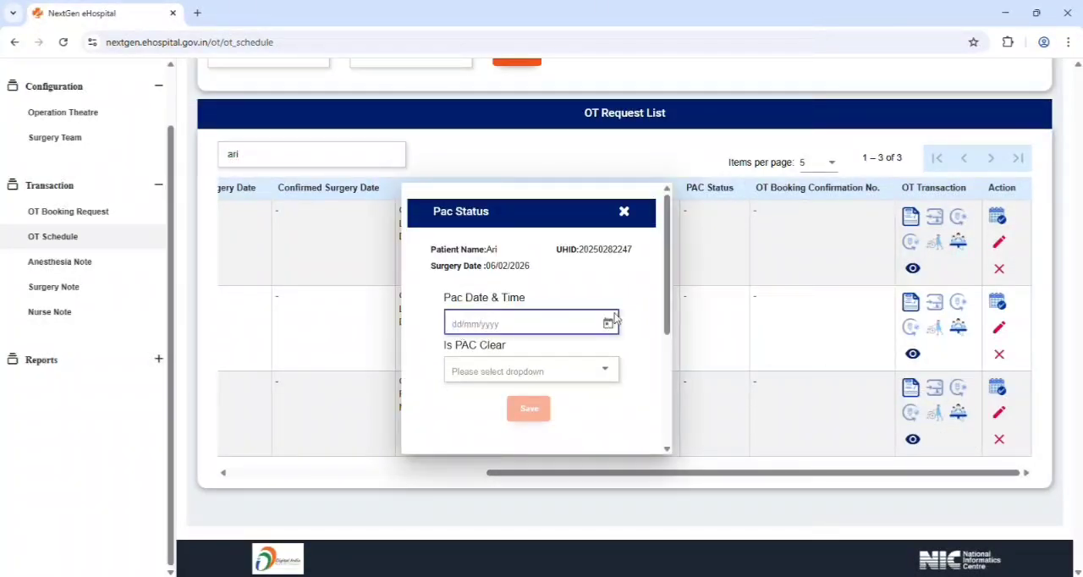
left_click(608, 323)
left_click(597, 178)
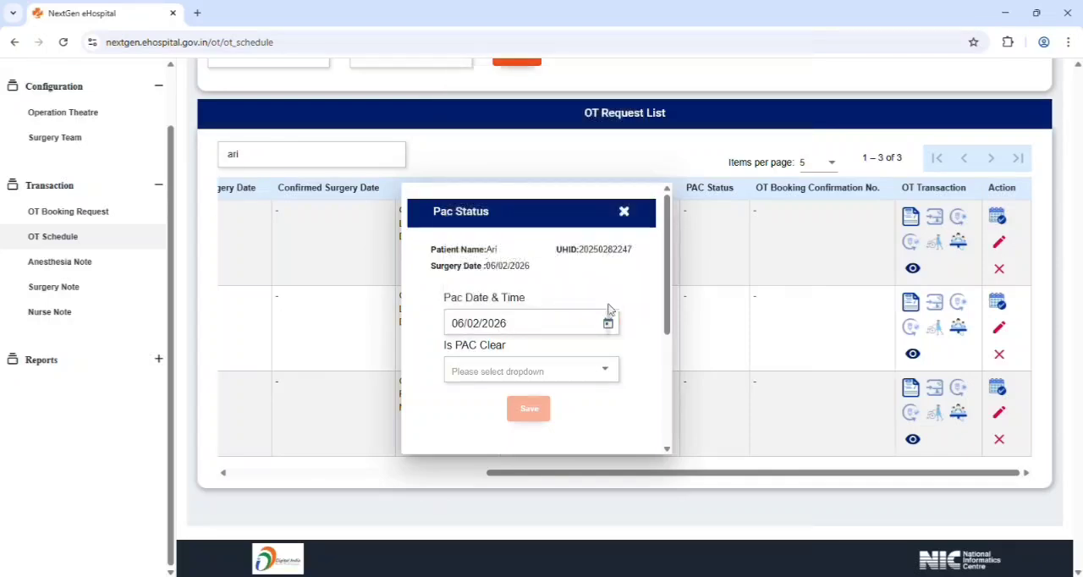
left_click(608, 372)
left_click(543, 381)
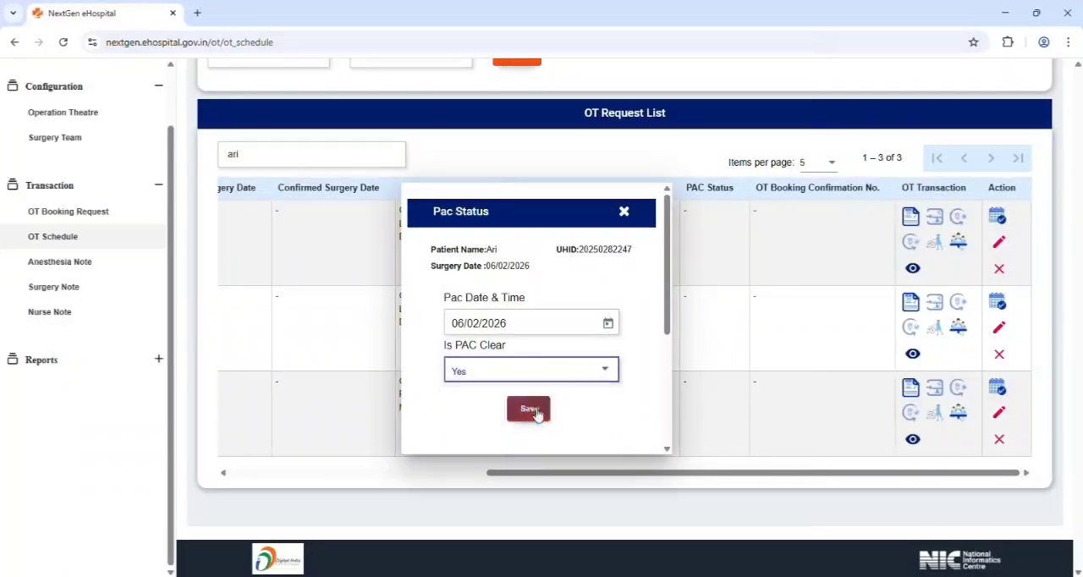
left_click(530, 409)
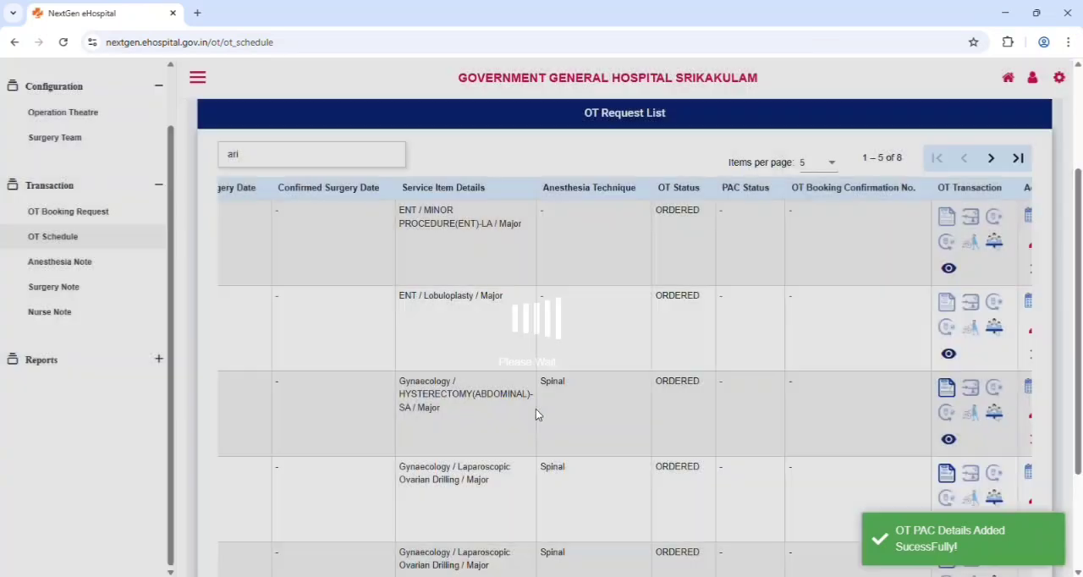
Filter the refreshed OT request list by the patient's name again
scroll(817, 431, "down", 2)
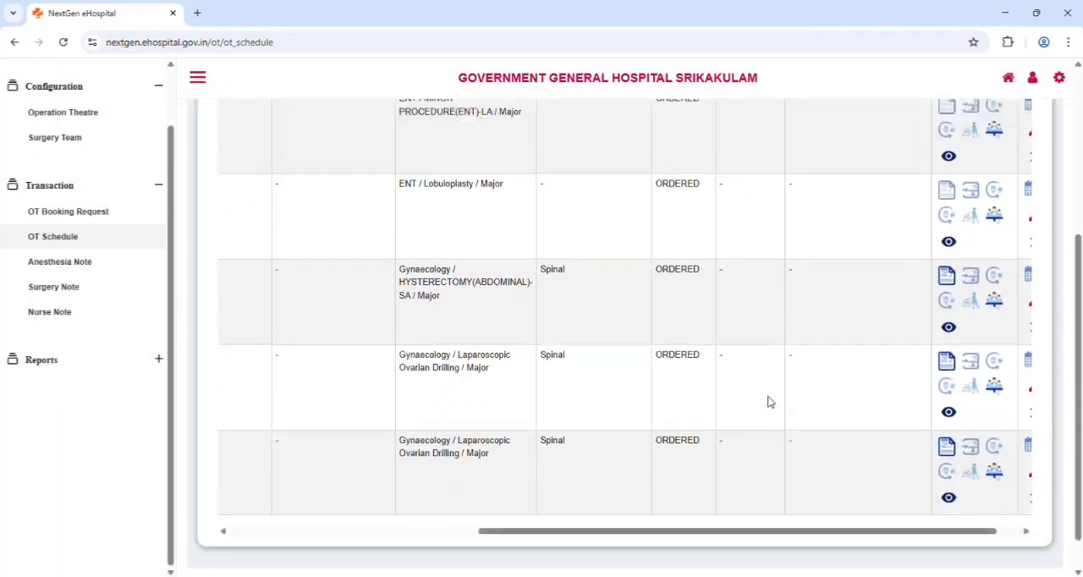
scroll(766, 396, "up", 3)
scroll(728, 427, "down", 3)
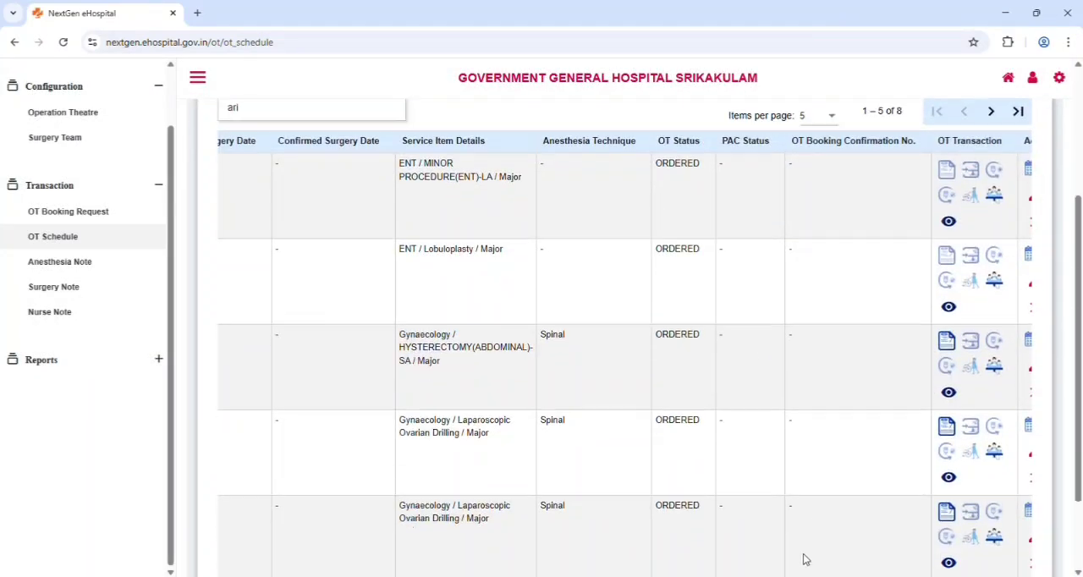
scroll(805, 559, "down", 2)
left_click_drag(753, 499, 278, 446)
scroll(482, 355, "up", 3)
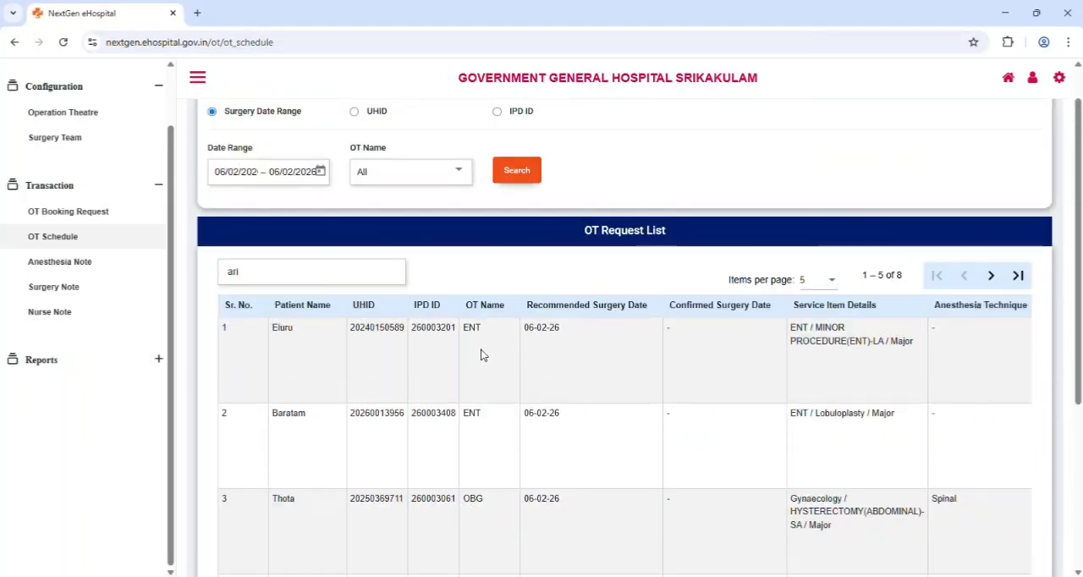
left_click(350, 284)
key("BackSpace")
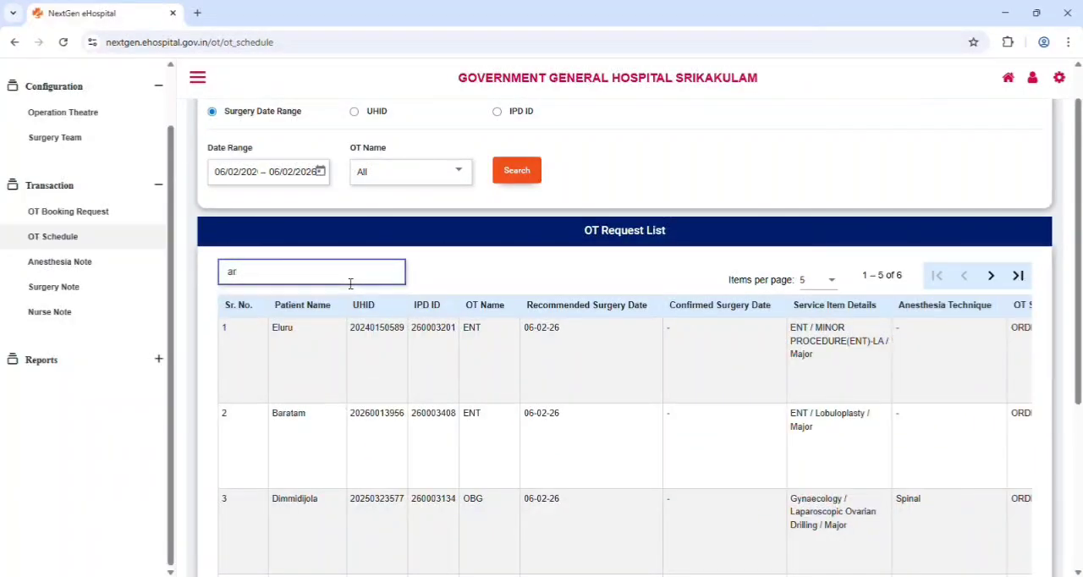
type("i")
scroll(571, 349, "down", 3)
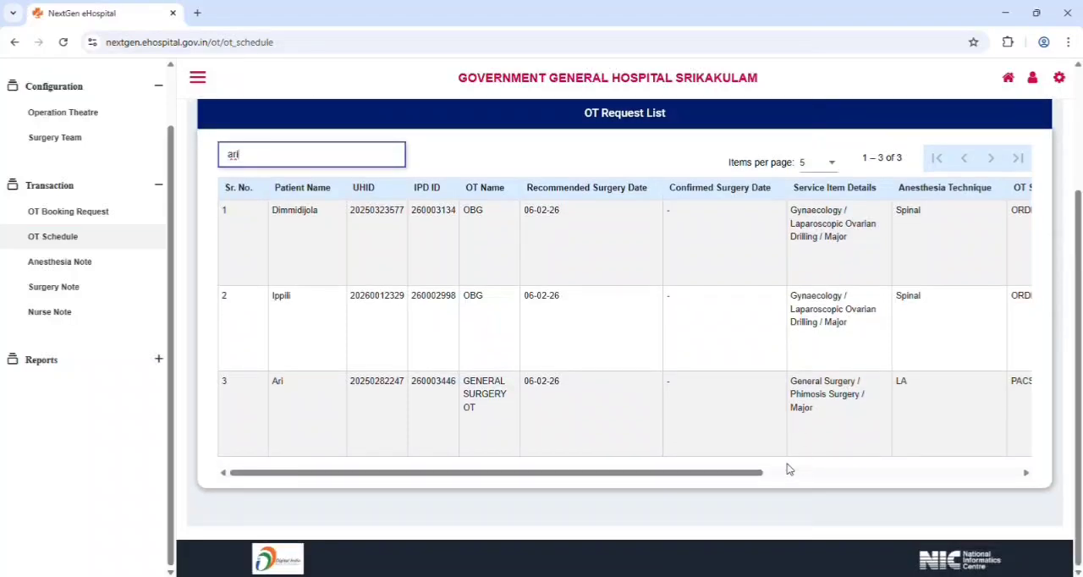
Open the confirmation form for the PAC-cleared Phimosis Surgery request and set the OT date to 06/02/2026
left_click_drag(752, 473, 985, 473)
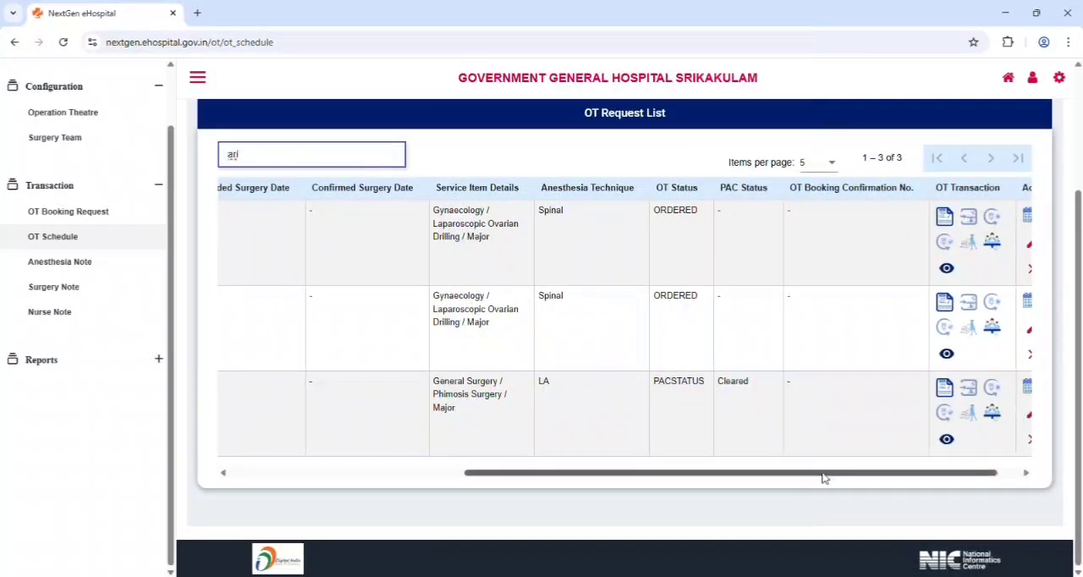
scroll(783, 421, "right", 1)
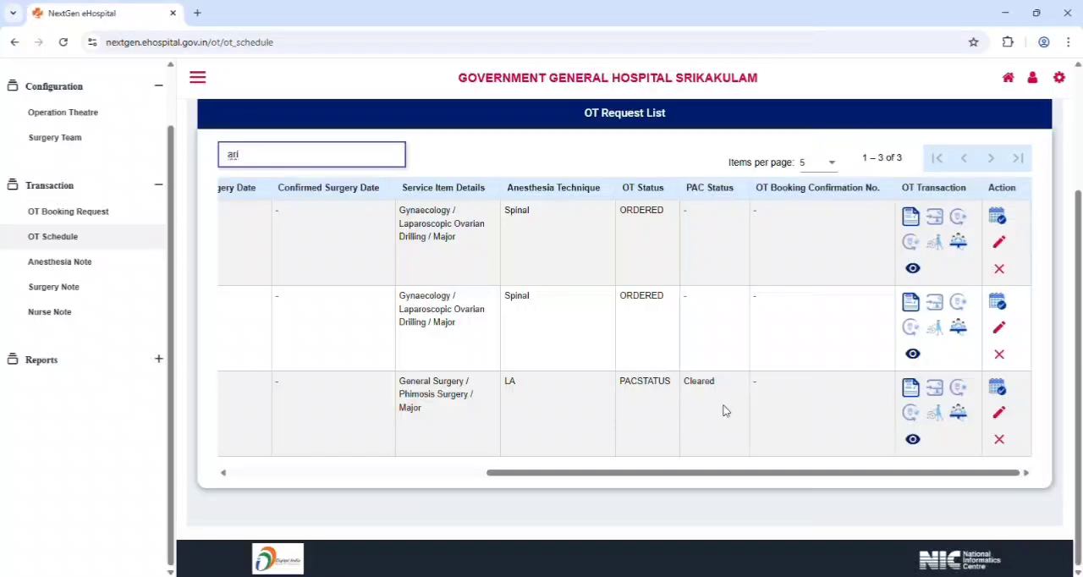
left_click(997, 389)
scroll(505, 184, "up", 2)
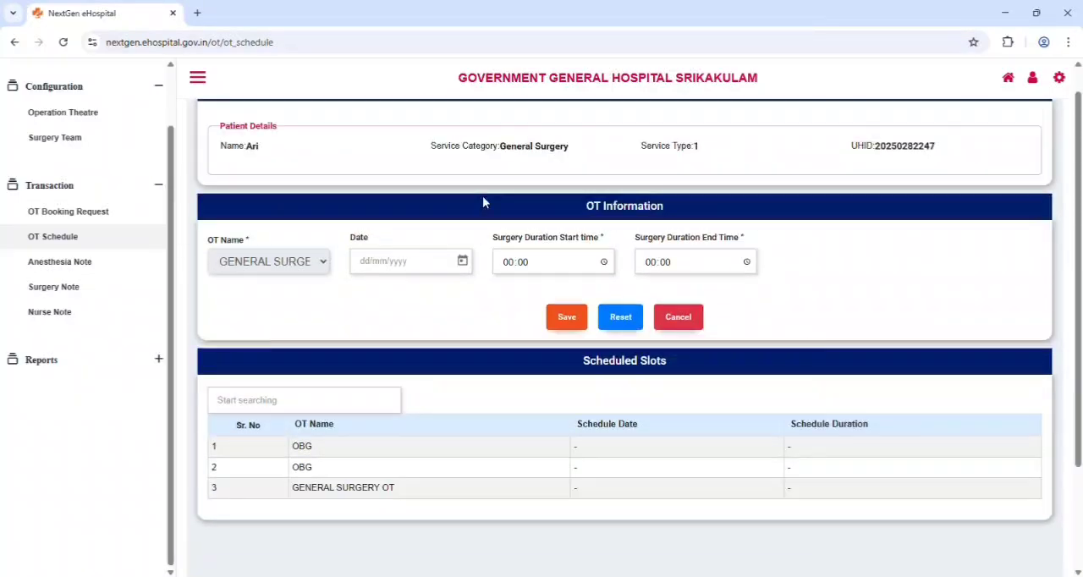
left_click(461, 261)
left_click(505, 389)
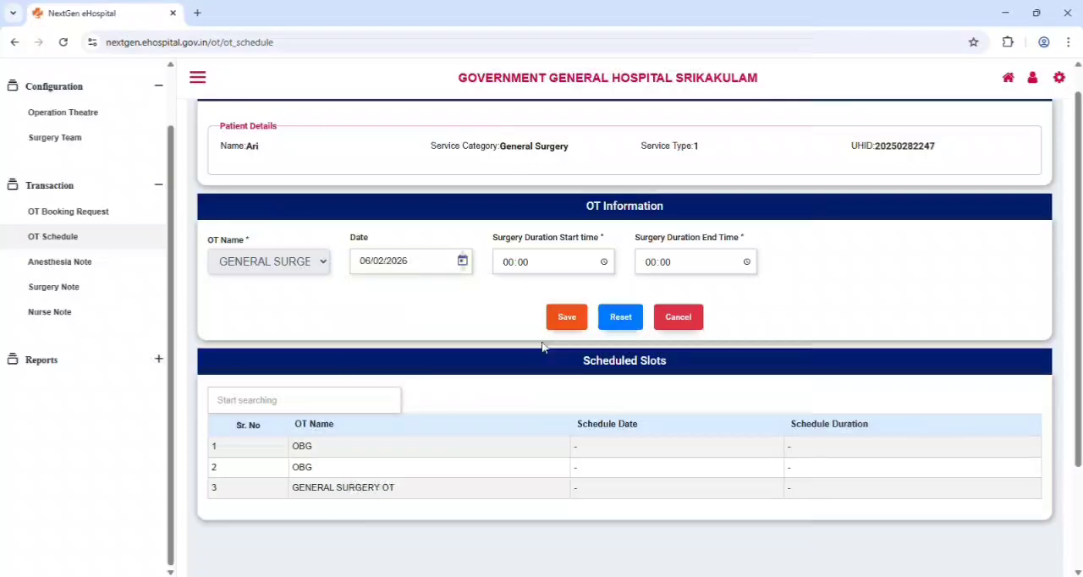
Set the surgery duration start time to 12:00, enter the end time, and save the OT confirmation
left_click(512, 262)
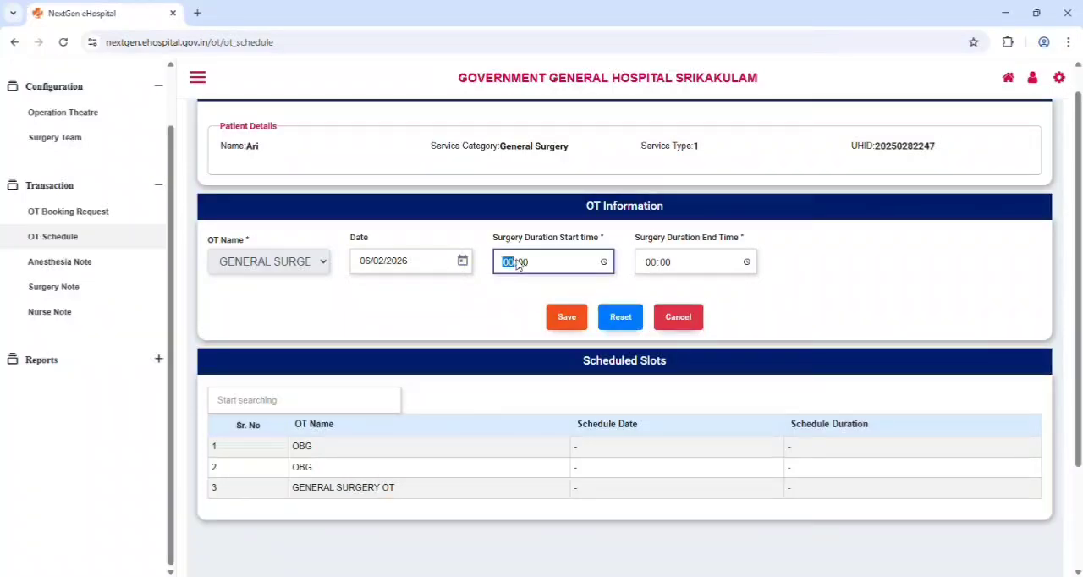
type("12")
key("Tab")
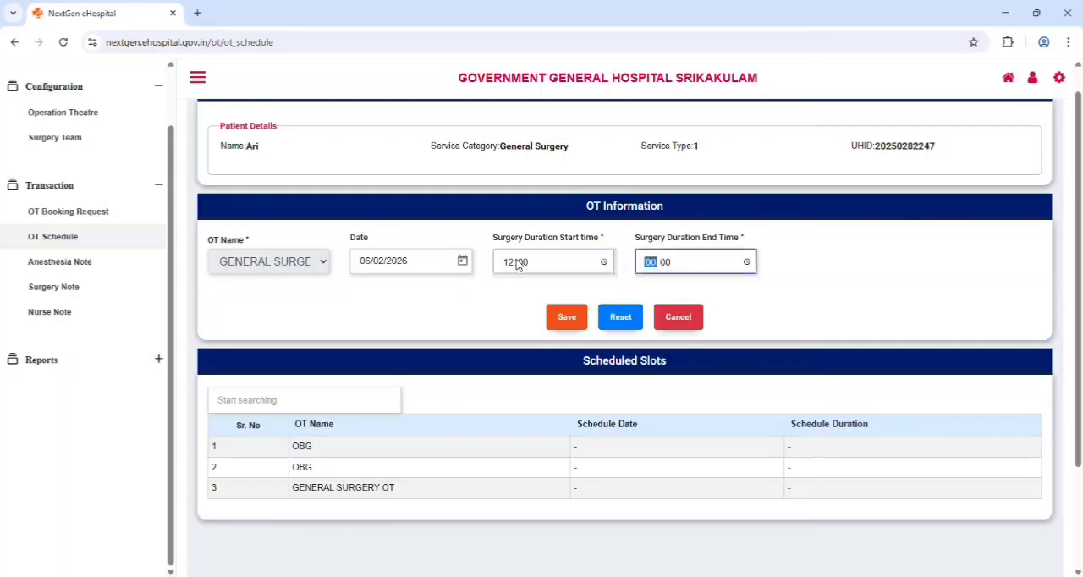
type("13")
left_click(573, 316)
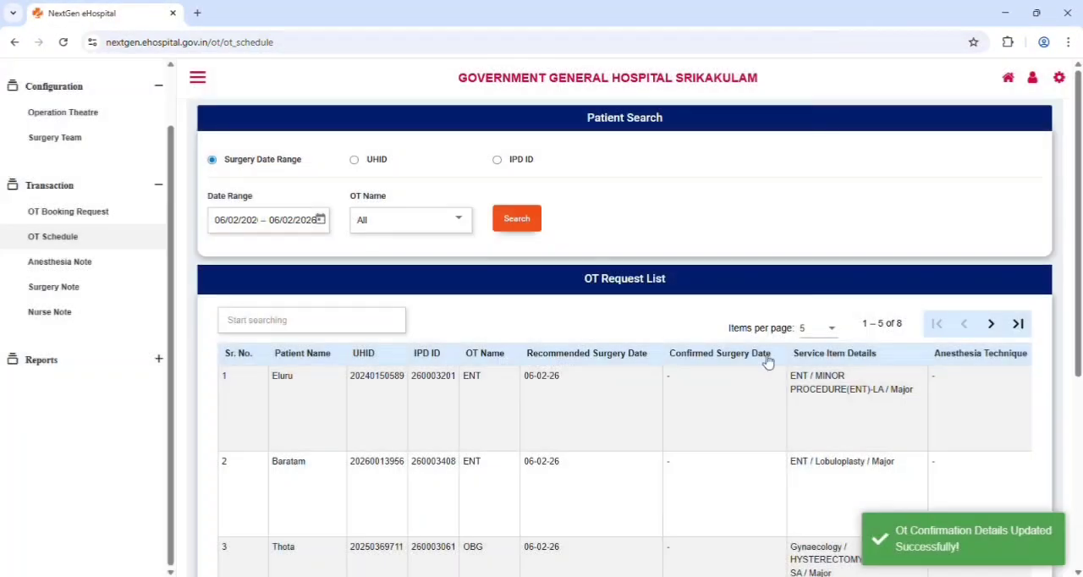
Filter the OT request list by the patient's name to find the confirmed request
scroll(1059, 372, "down", 4)
scroll(1027, 355, "up", 4)
left_click(359, 322)
type("ar")
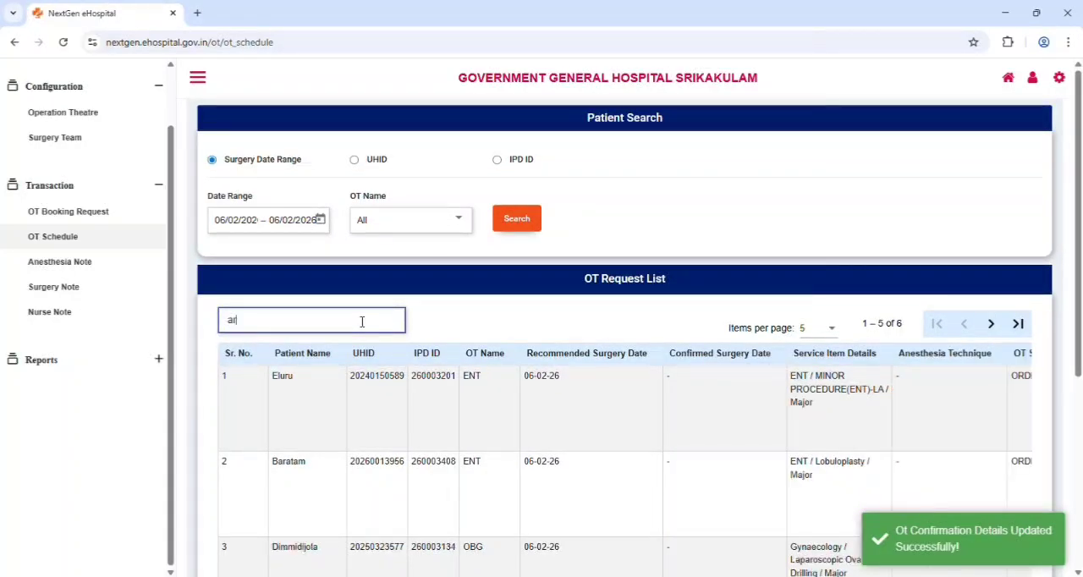
type("i")
scroll(641, 410, "down", 3)
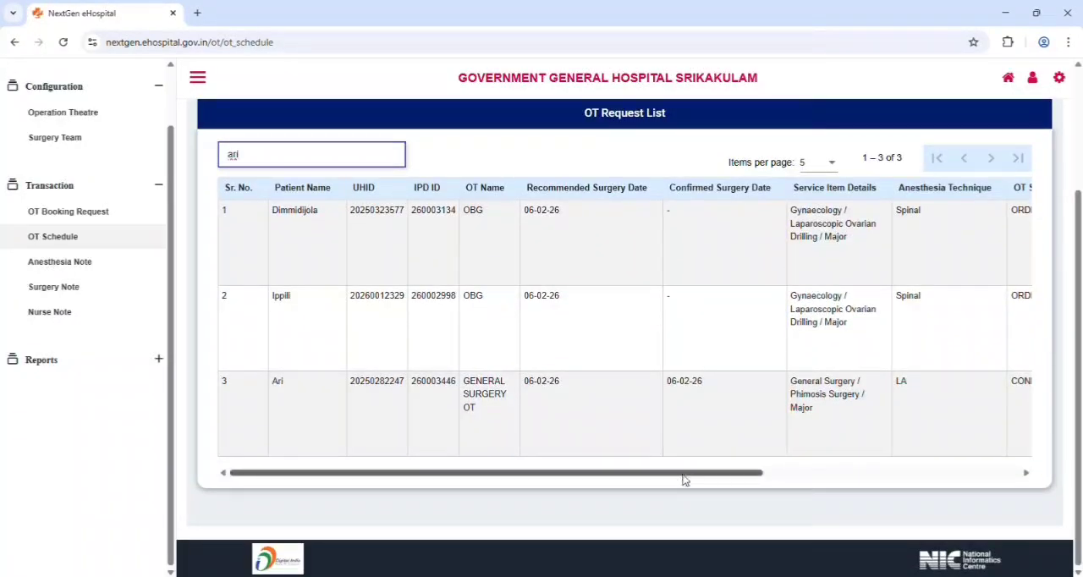
Record the OT IN transaction for the confirmed Phimosis Surgery request with patient in time 12:00, and save it
left_click_drag(683, 476, 956, 480)
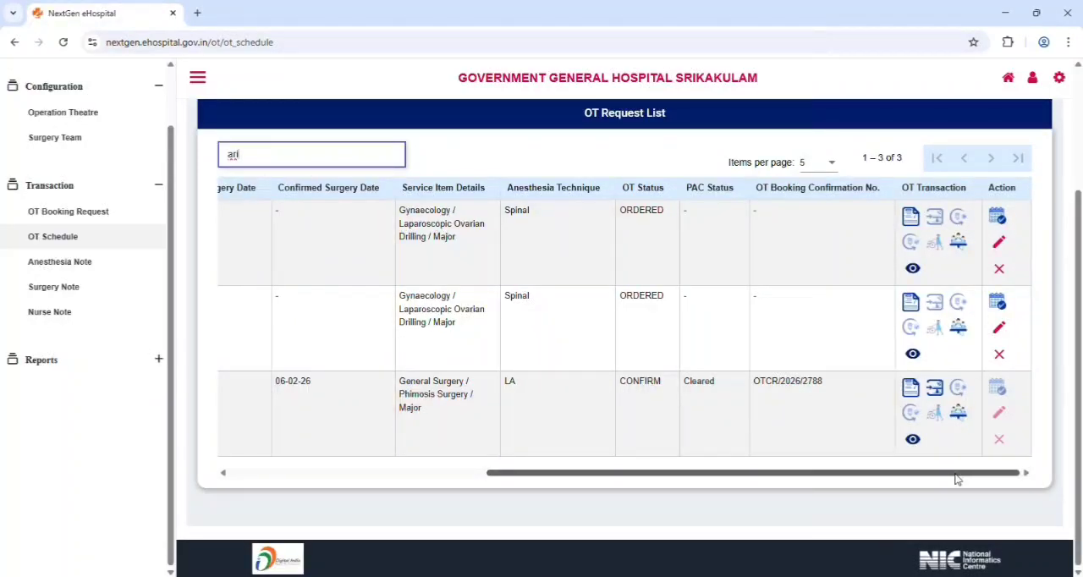
left_click(934, 389)
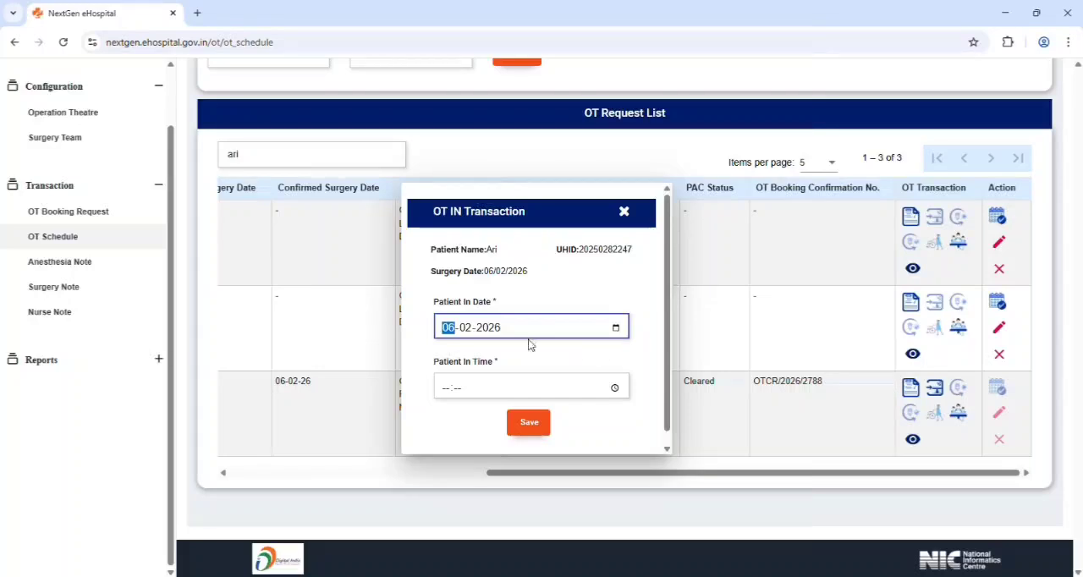
left_click(446, 386)
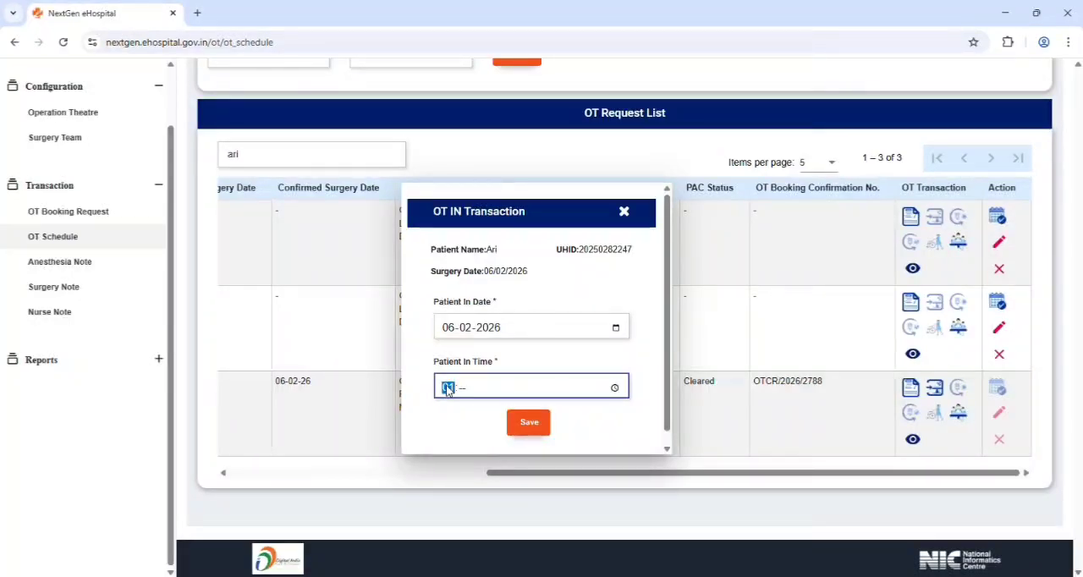
type("12")
type("00")
left_click(529, 422)
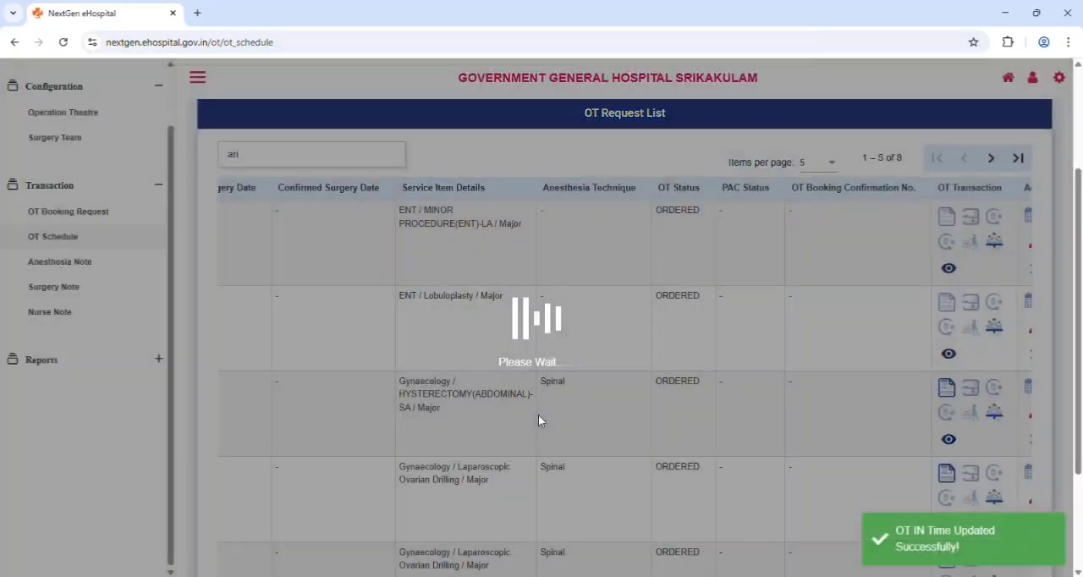
Increase the number of items per page in the OT request list and locate the Phimosis Surgery request
scroll(871, 433, "down", 1)
scroll(871, 433, "down", 2)
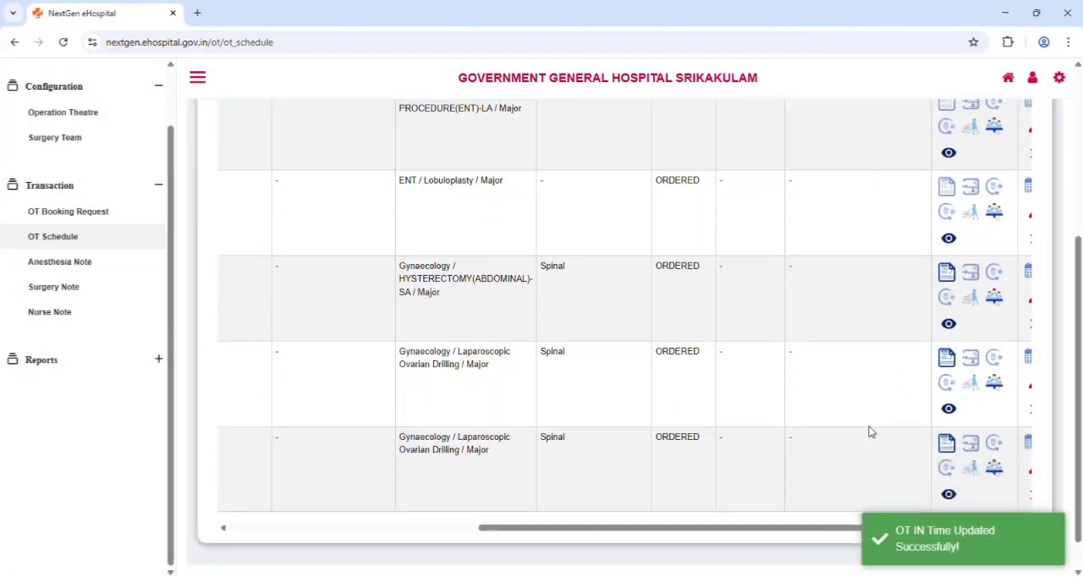
scroll(871, 433, "up", 5)
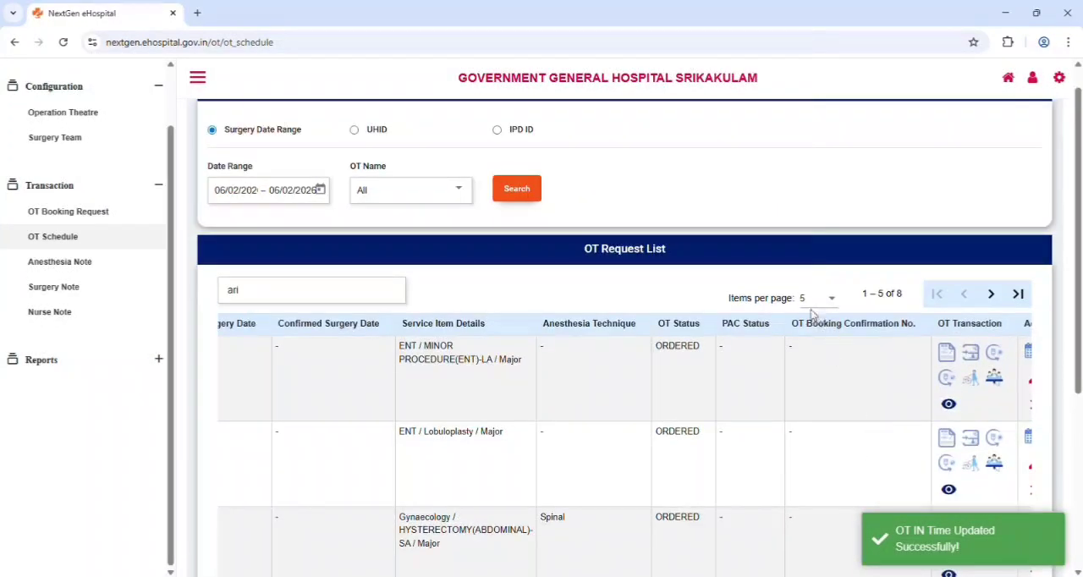
left_click(814, 298)
left_click(836, 347)
scroll(840, 349, "down", 4)
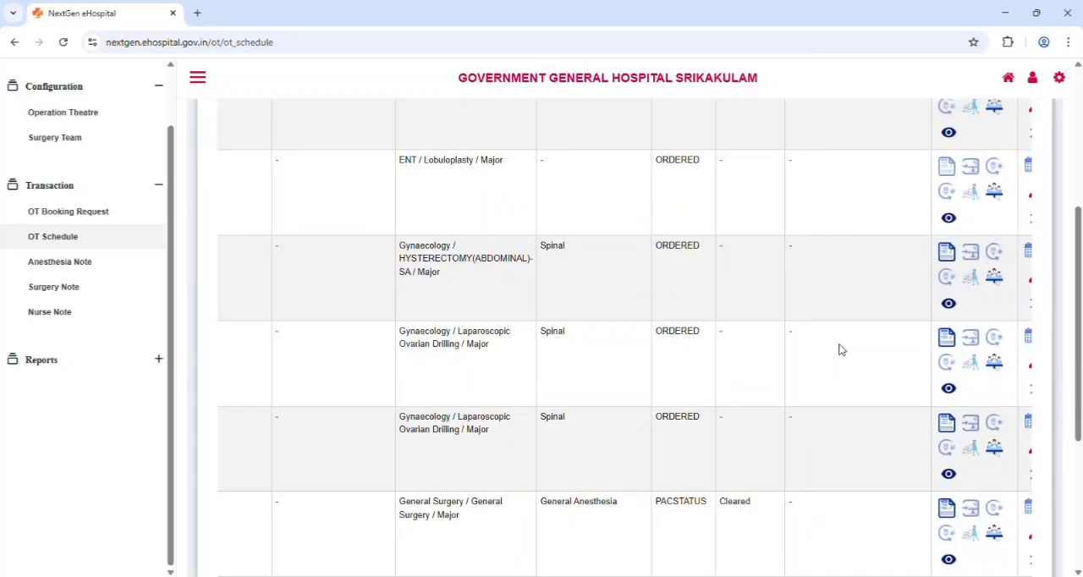
scroll(841, 351, "down", 4)
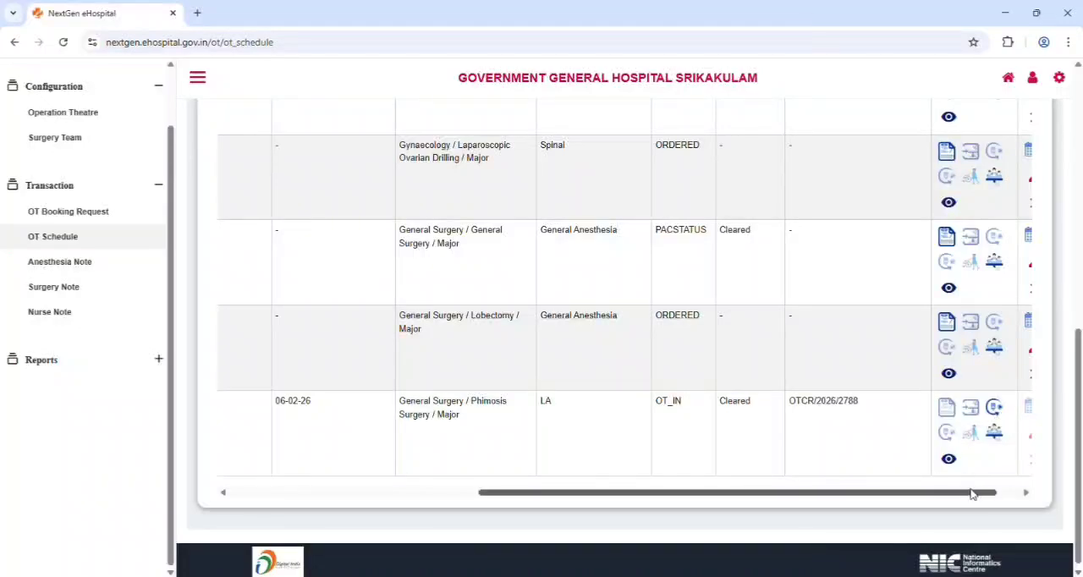
Record the surgery start for the Phimosis Surgery request with date 06/02/2026 and a start time, and save it
left_click_drag(971, 495, 994, 494)
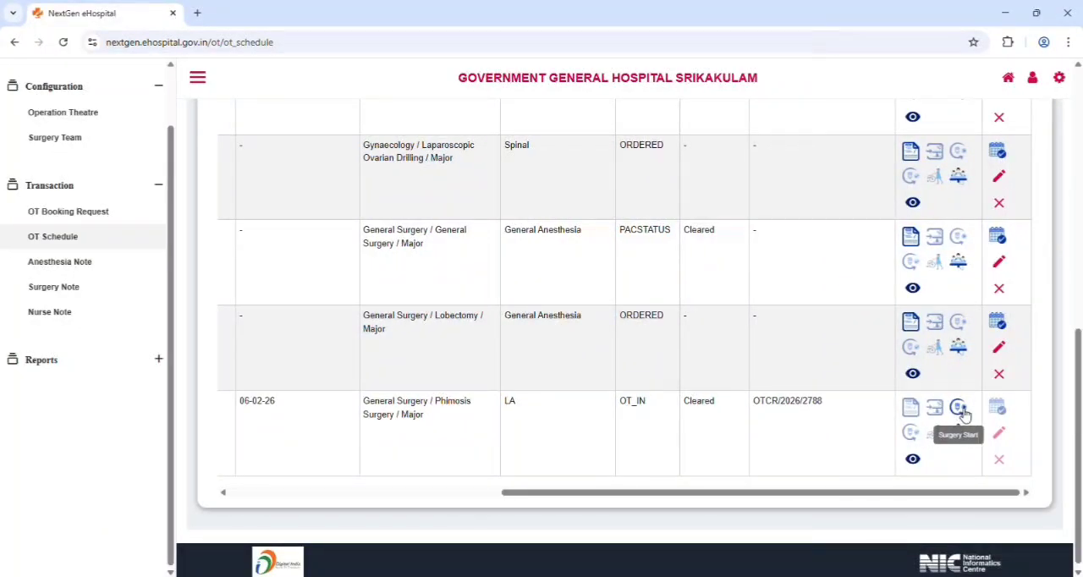
left_click(959, 409)
left_click(607, 324)
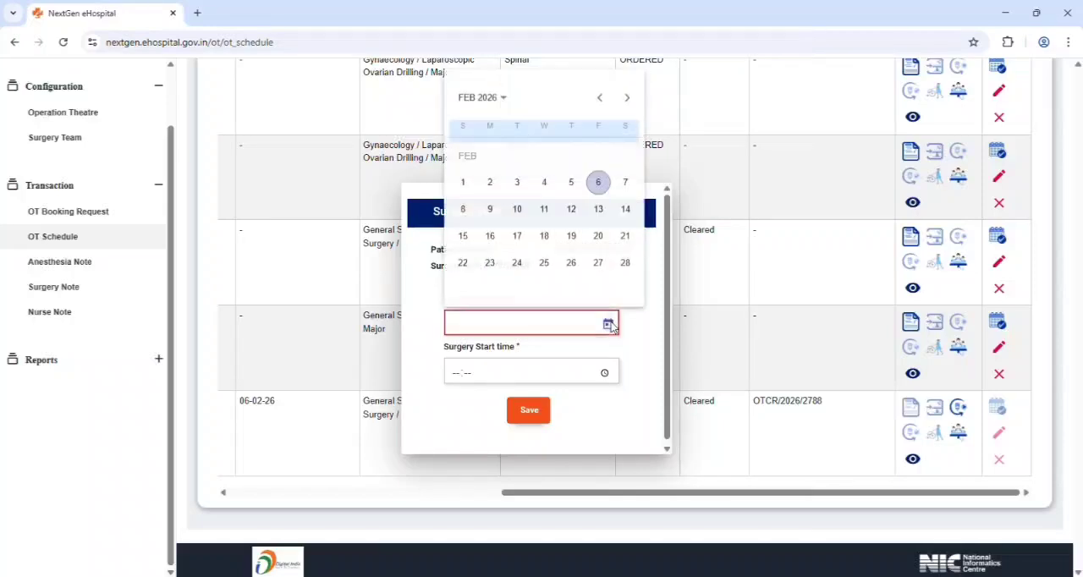
left_click(598, 183)
left_click(604, 376)
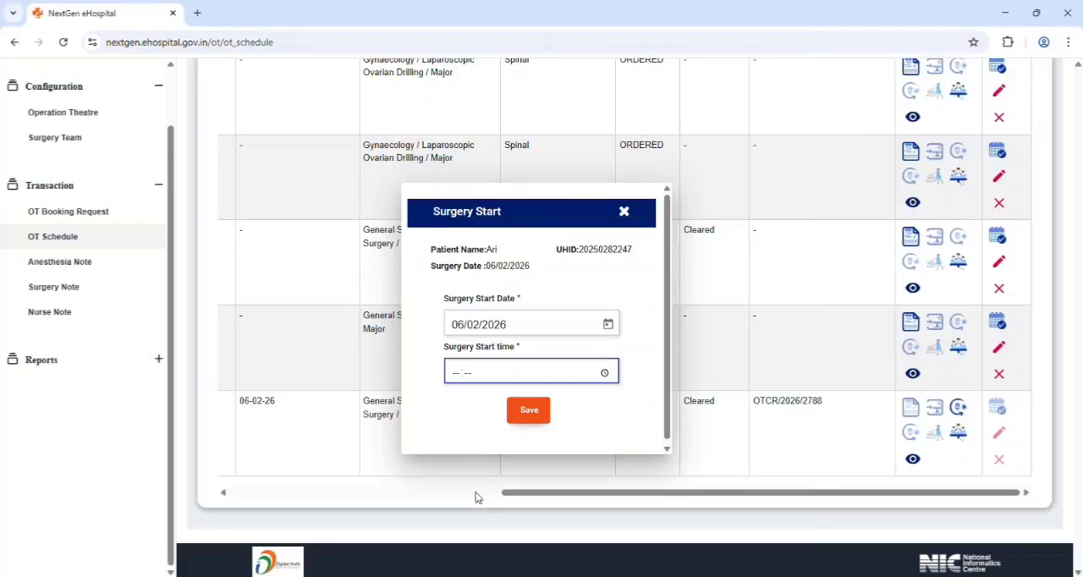
left_click(528, 410)
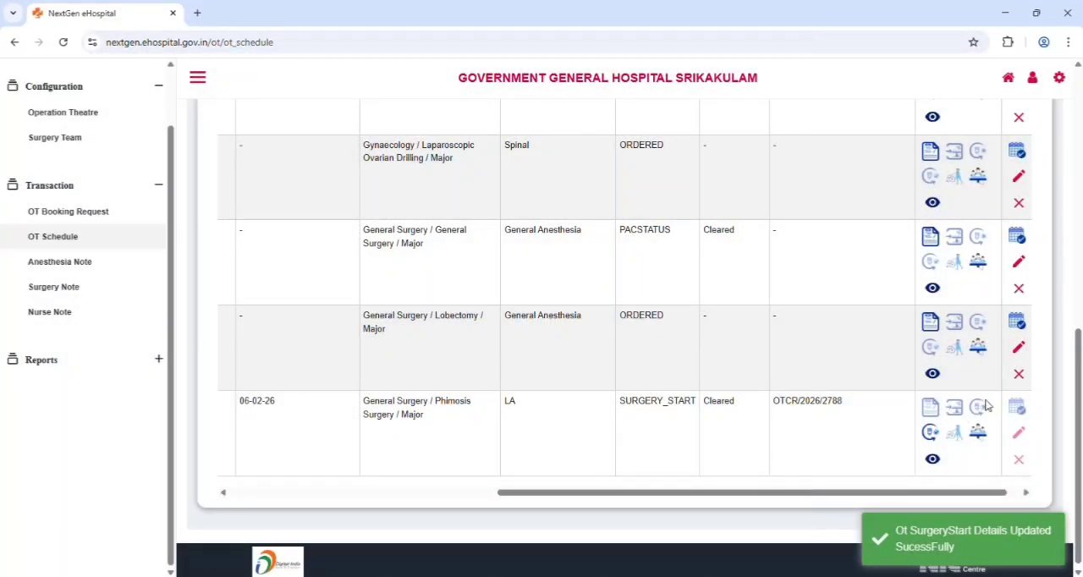
Record the surgery end for the Phimosis Surgery request with date 06/02/2026 and end time 13:30, and save it
left_click(930, 433)
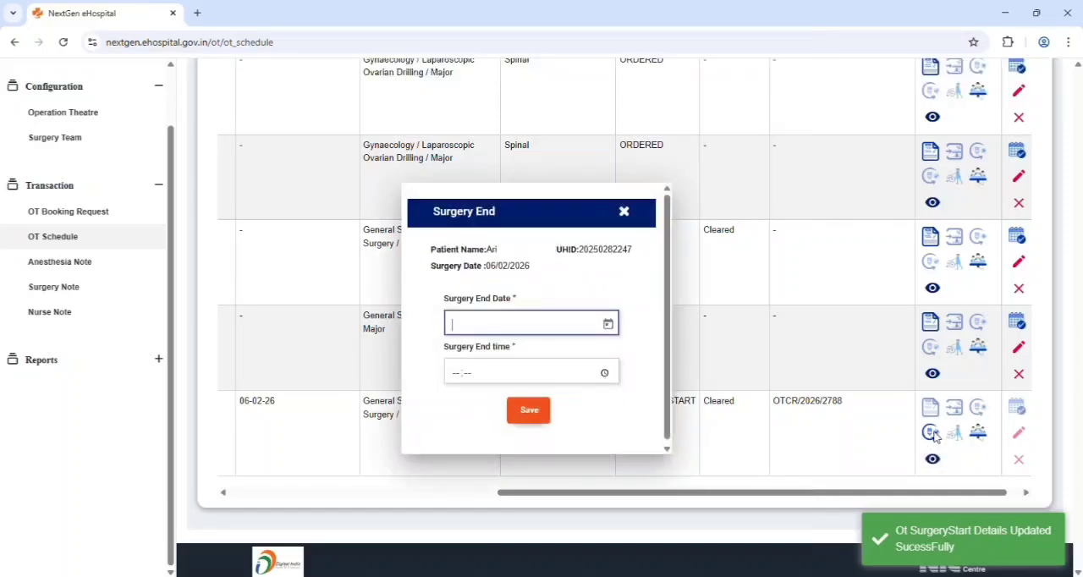
left_click(607, 321)
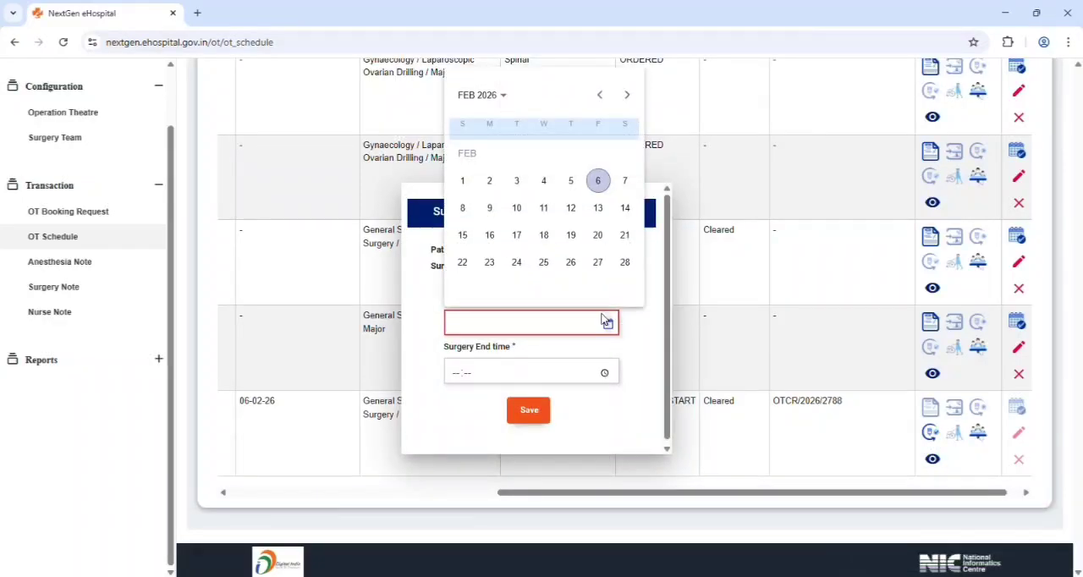
left_click(598, 180)
left_click(457, 373)
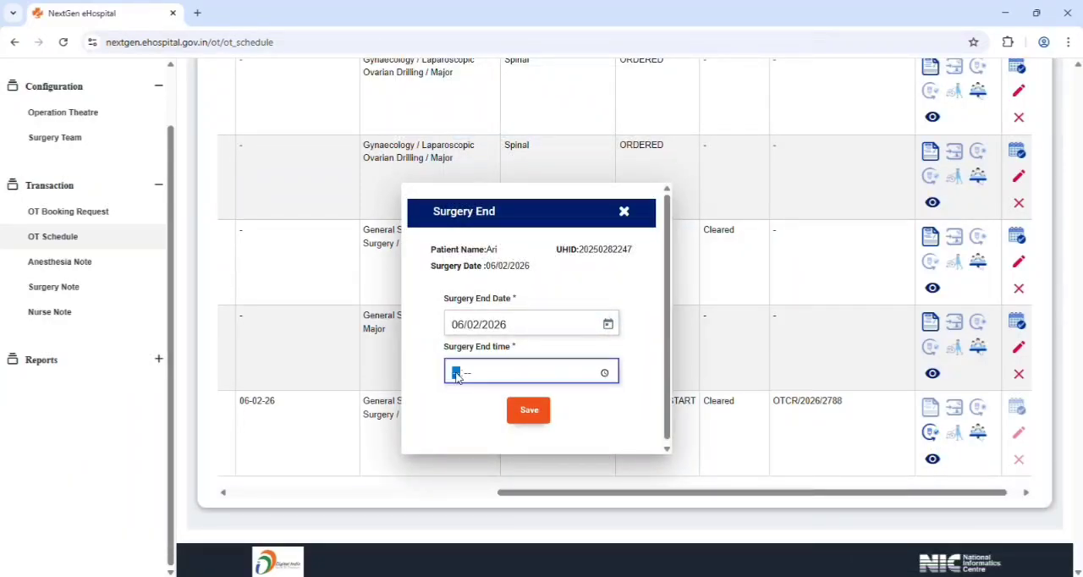
type("13:30")
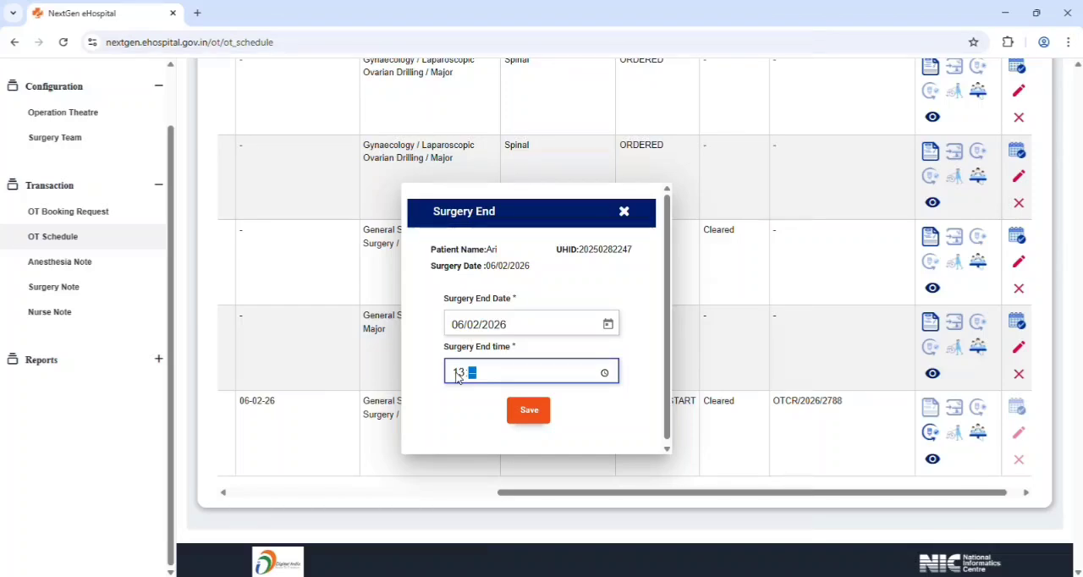
left_click(542, 409)
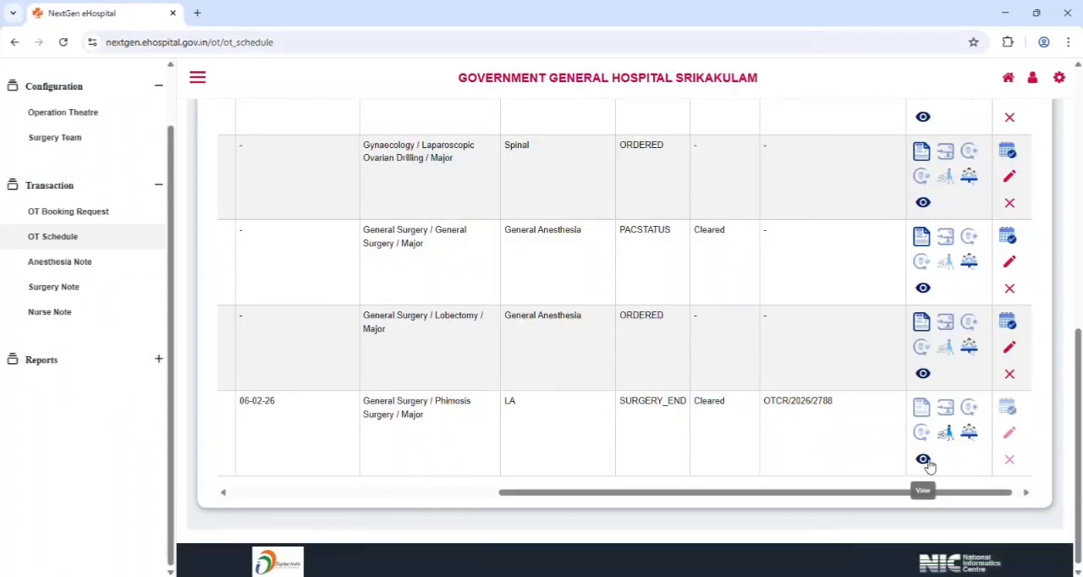
Review the OT transaction details of the Phimosis Surgery request, including its status and recorded times, and close them
left_click(923, 459)
scroll(524, 292, "down", 2)
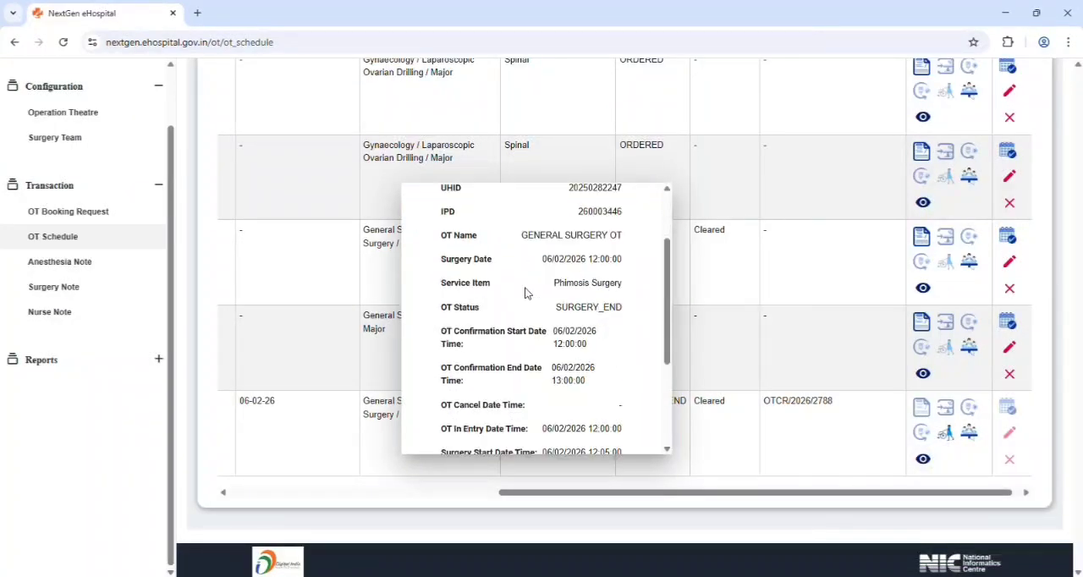
scroll(524, 293, "down", 3)
scroll(567, 292, "up", 5)
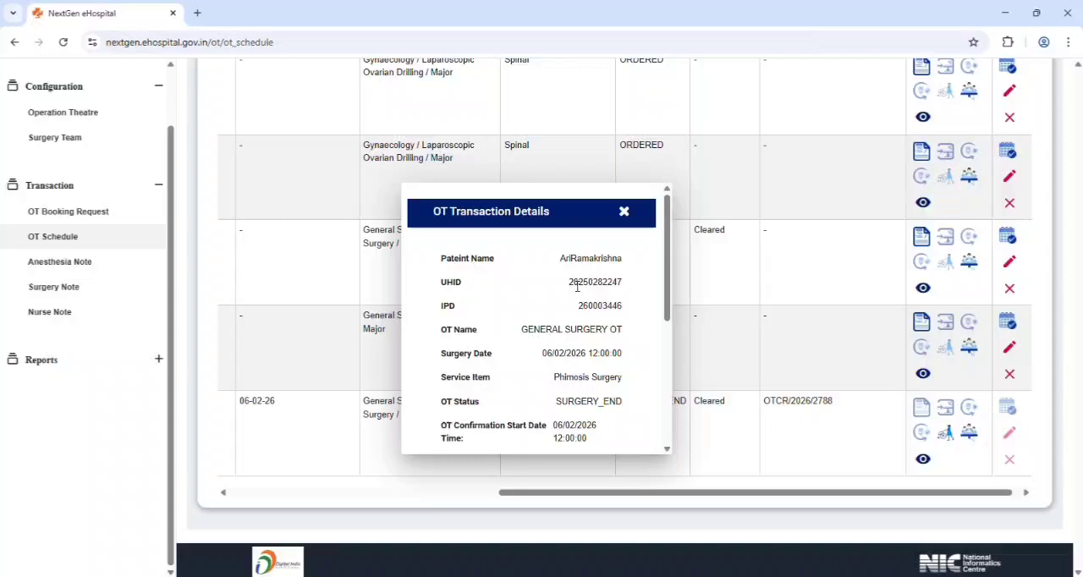
left_click(623, 212)
Assign the General surgery group as the surgical team in the Phimosis Surgery request's surgeon information, and save it
scroll(937, 411, "up", 7)
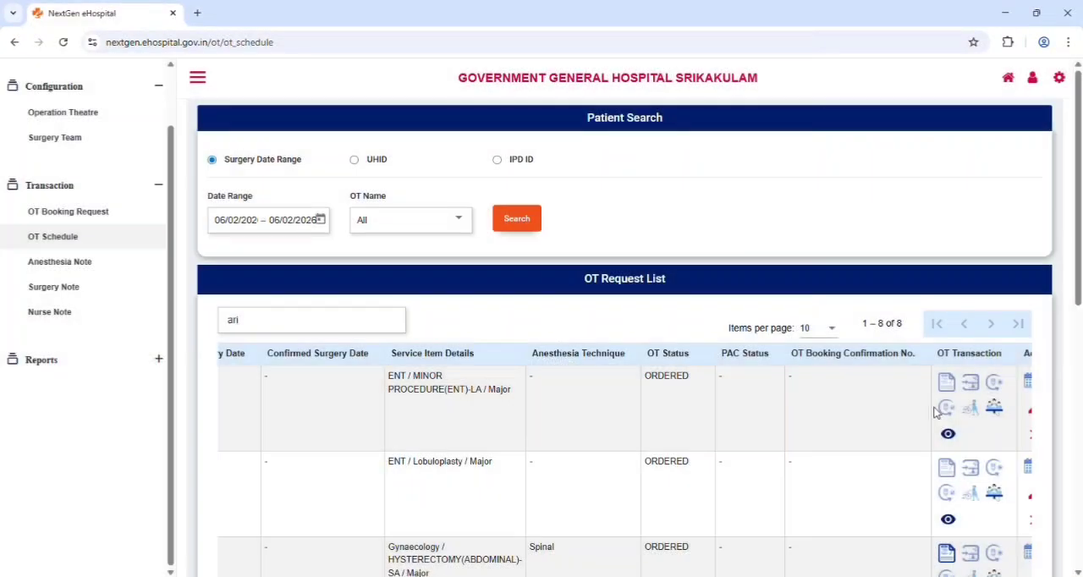
scroll(941, 434, "down", 1)
scroll(941, 434, "down", 5)
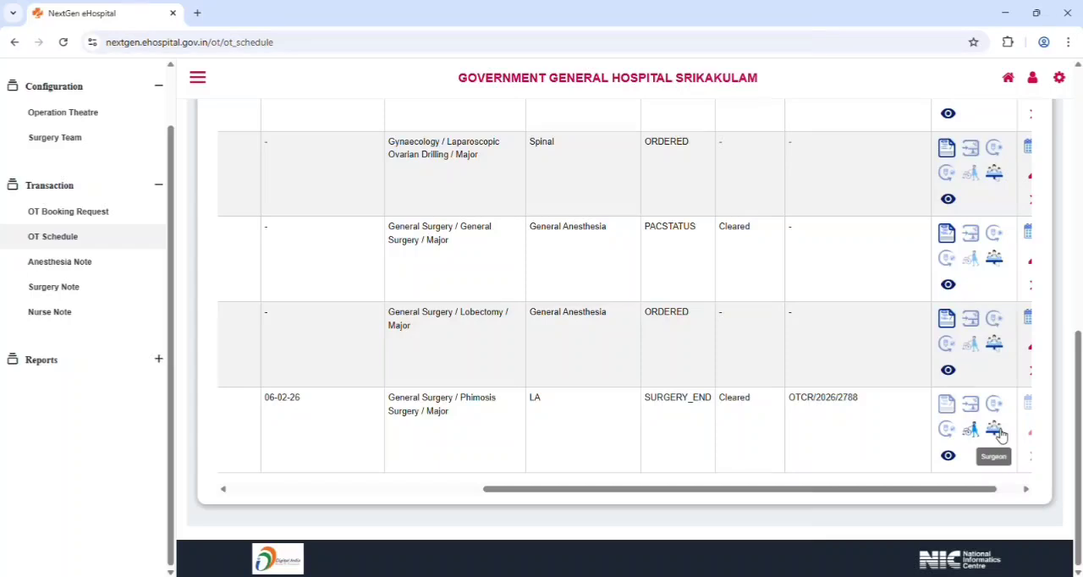
left_click(995, 430)
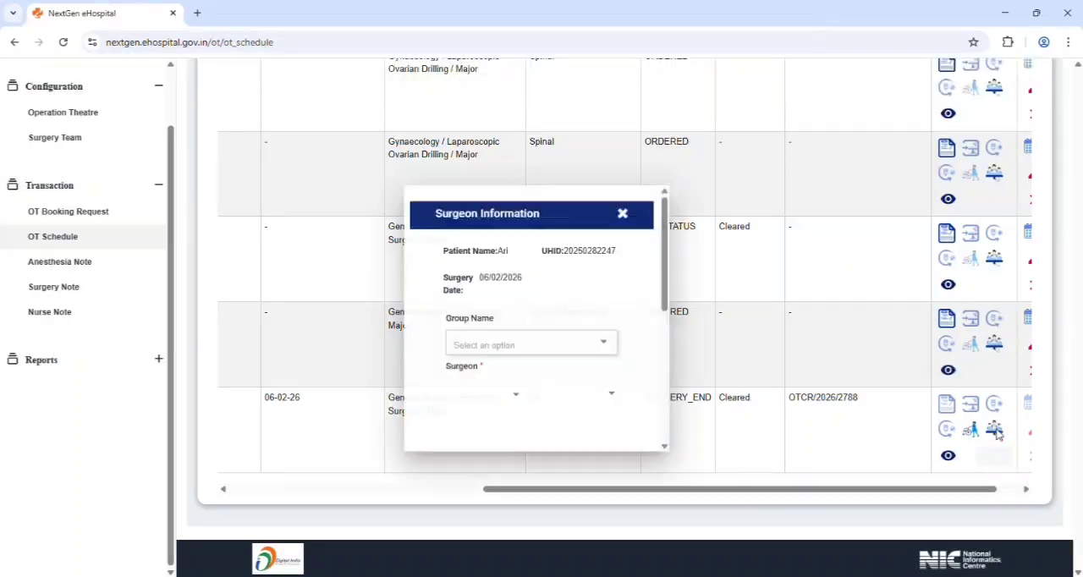
left_click(604, 346)
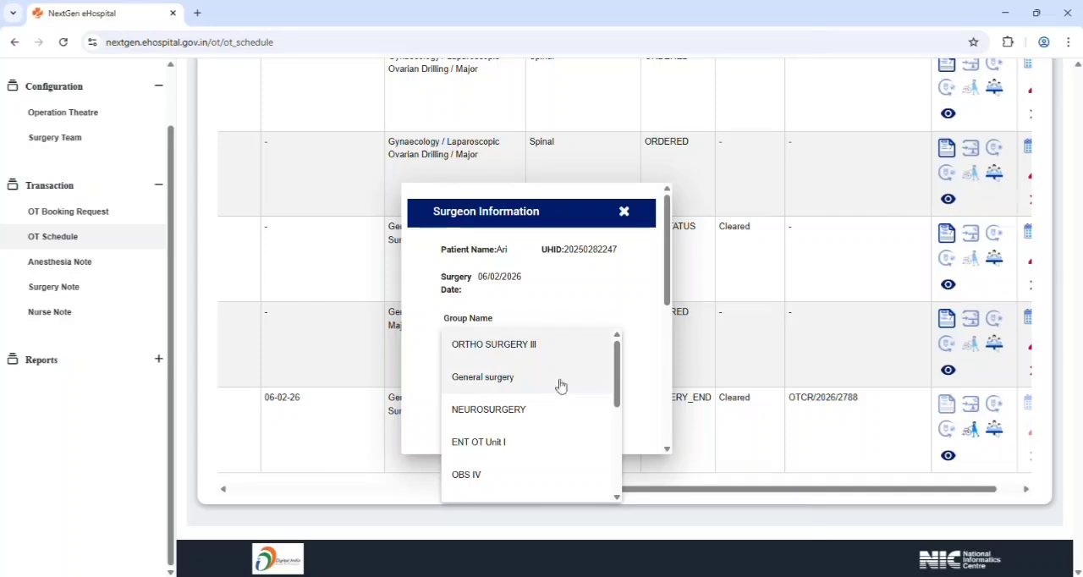
left_click(561, 384)
left_click(604, 385)
scroll(541, 405, "down", 1)
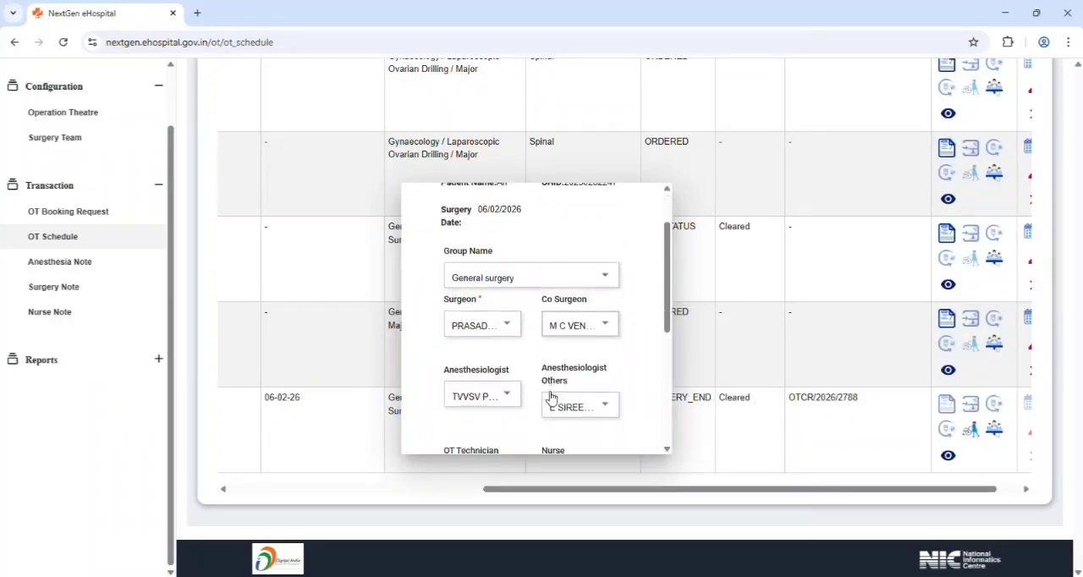
scroll(598, 411, "down", 4)
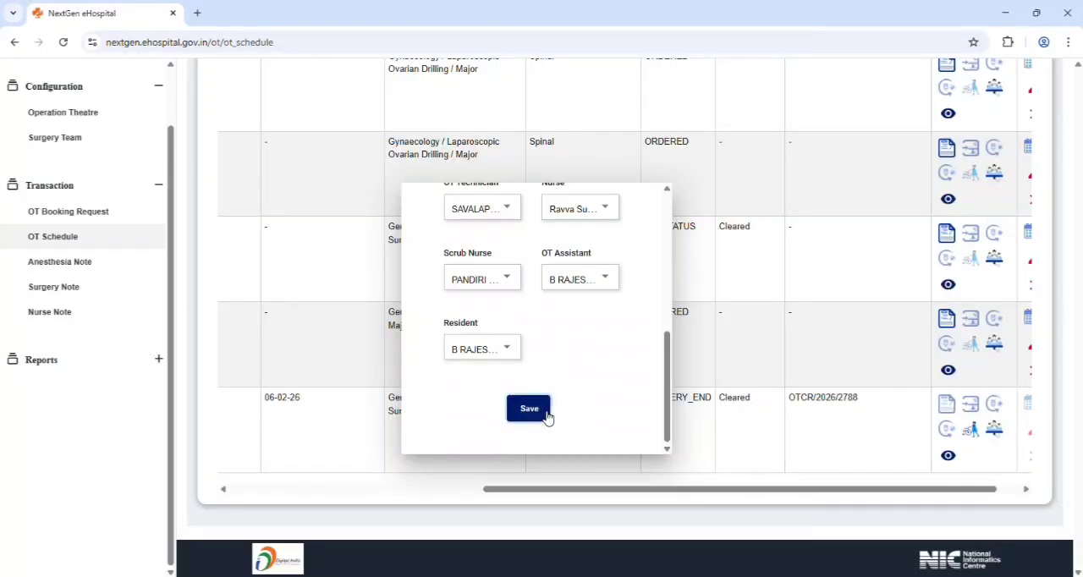
left_click(528, 409)
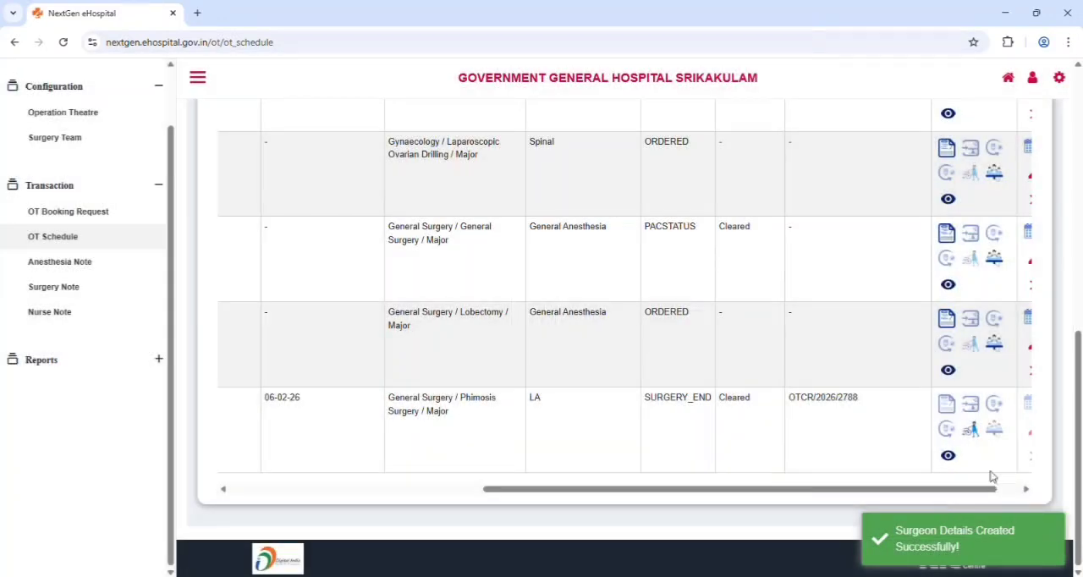
Recheck the Phimosis Surgery request's OT transaction details with the surgical team assigned, and close them
left_click(948, 456)
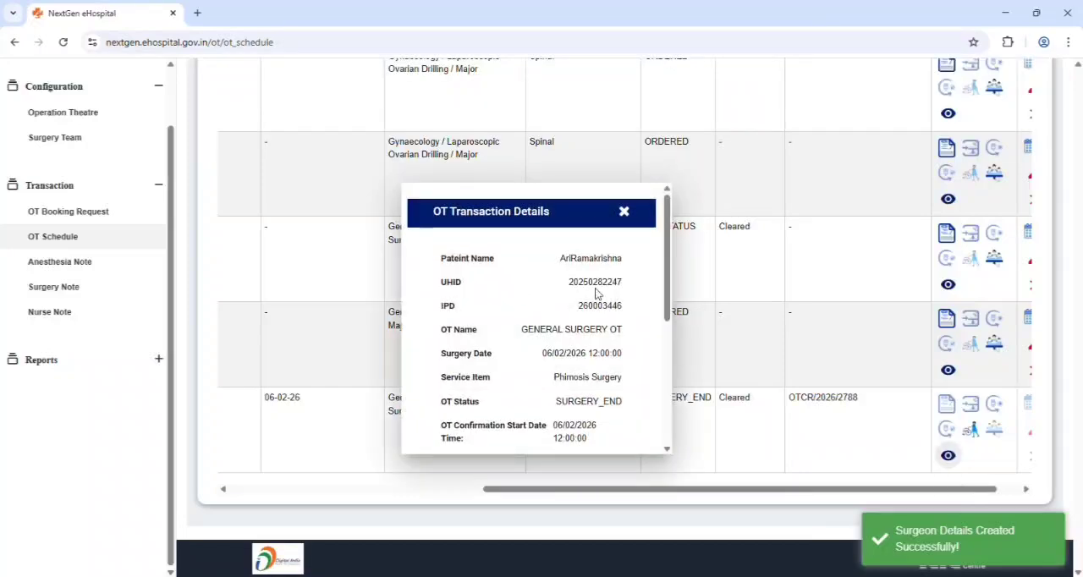
scroll(595, 296, "down", 5)
scroll(616, 325, "up", 5)
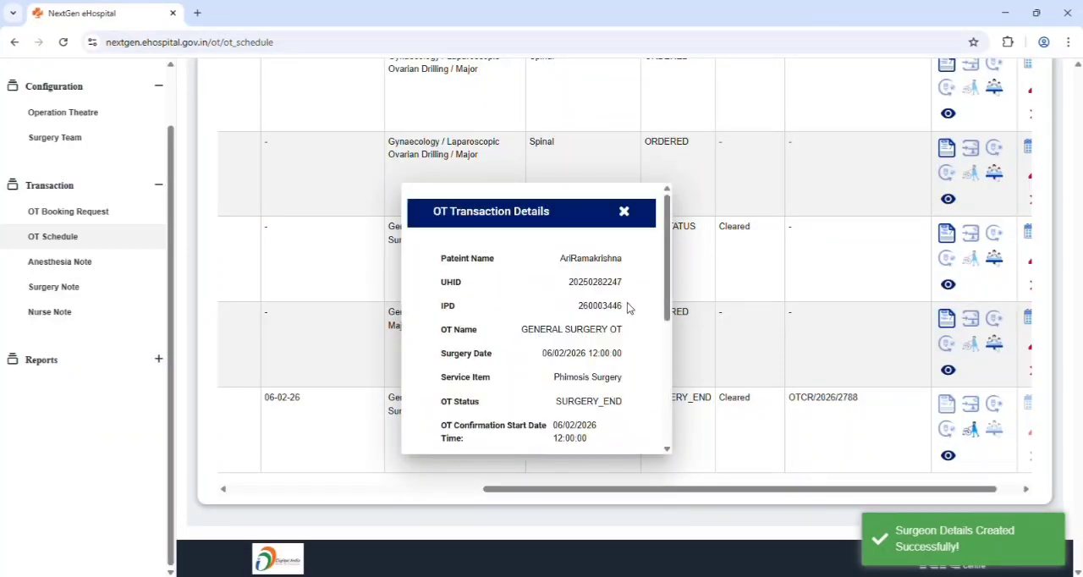
left_click(624, 212)
Open the patient transfer for the Phimosis Surgery request and set the transfer date to 06/02/2026 and time to 14:00
scroll(922, 436, "down", 6)
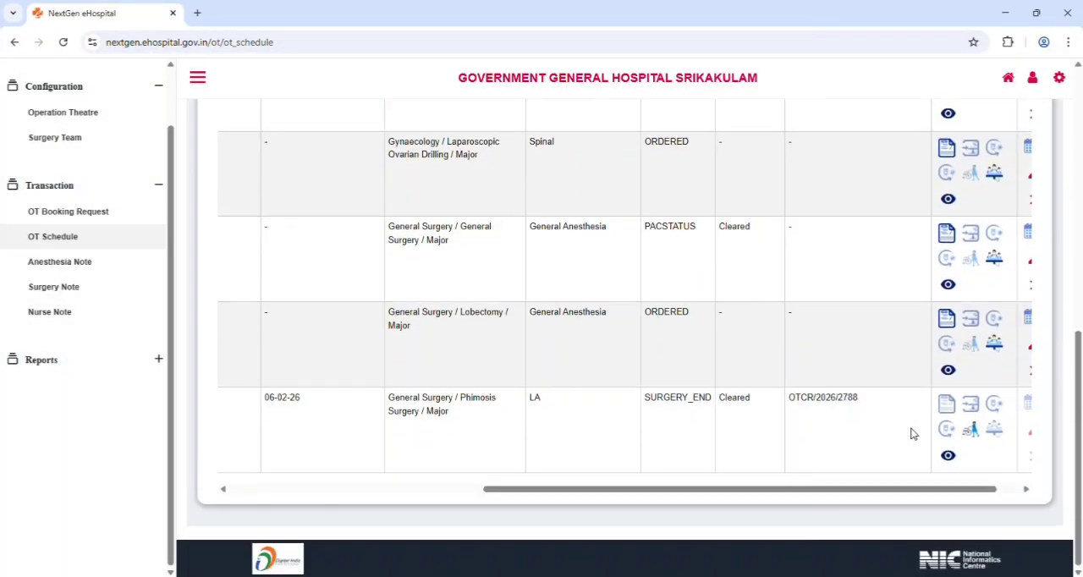
left_click(976, 431)
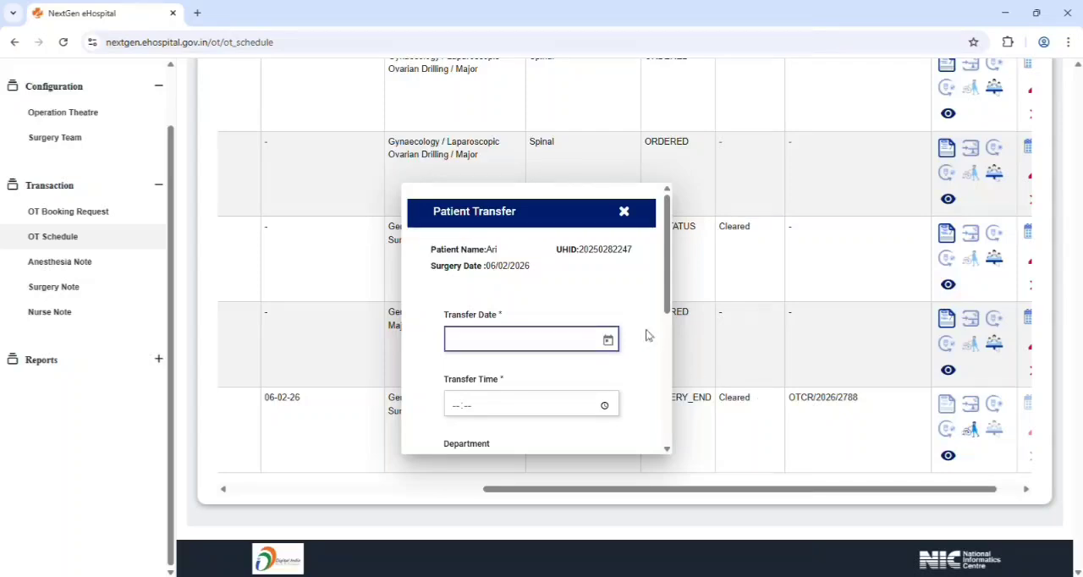
left_click(609, 340)
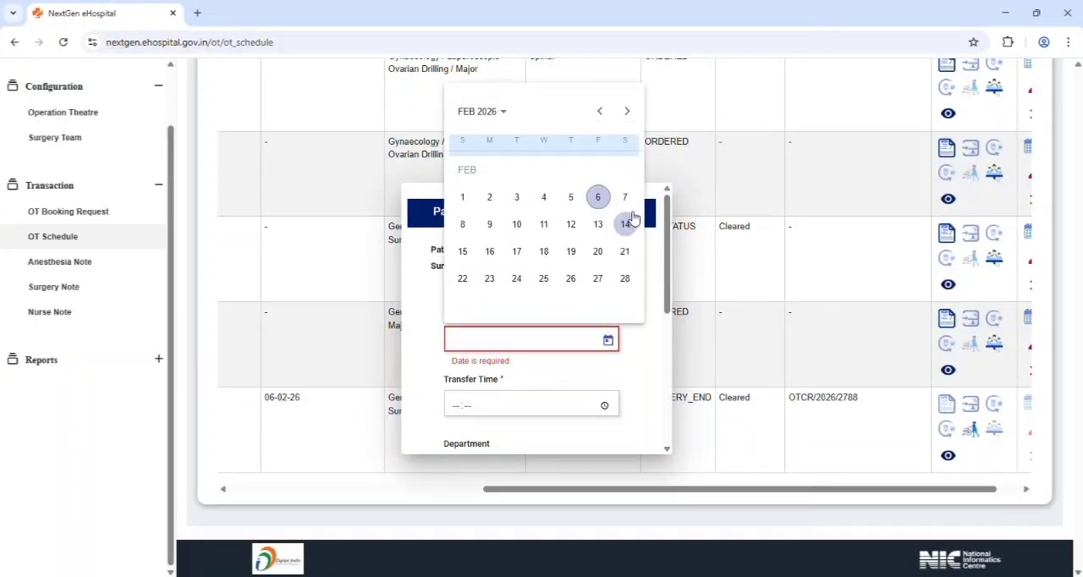
left_click(598, 198)
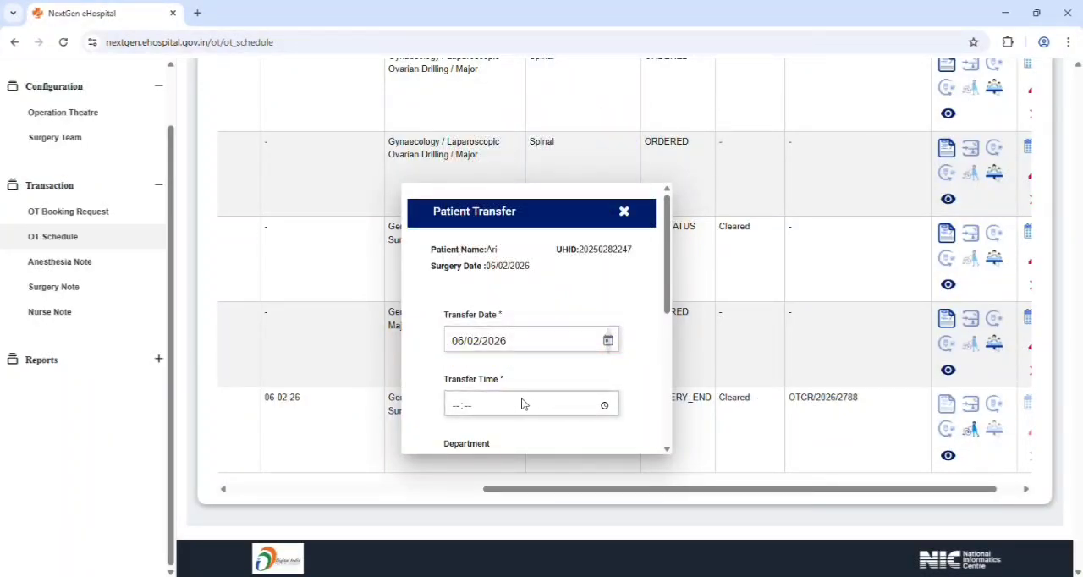
left_click(452, 410)
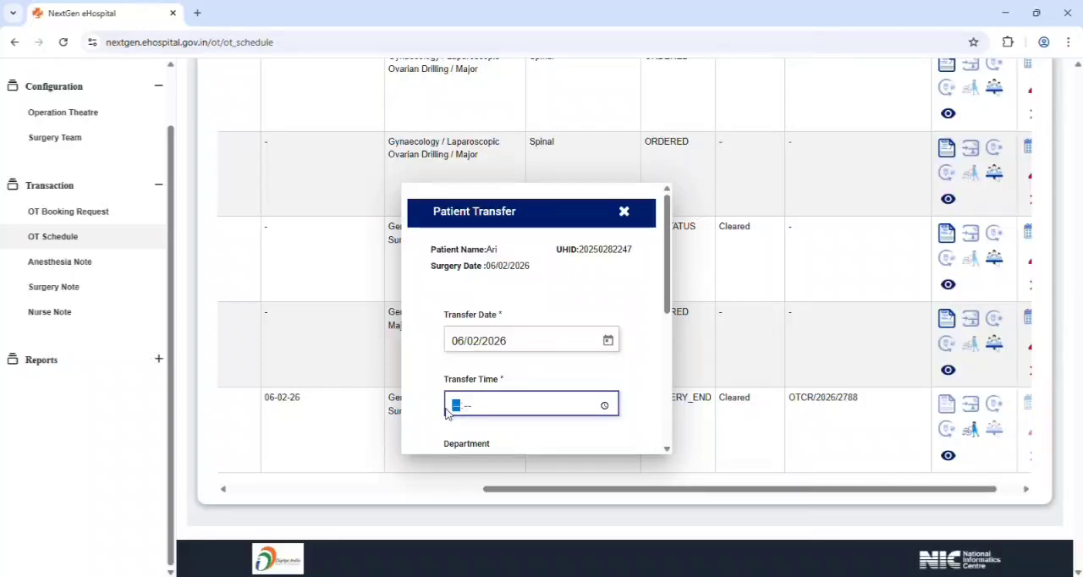
type("1400")
Set the transfer department to Surgical Disciplines, the department unit to 2 and the transfer ward to MALE SUGICAL WARD
scroll(602, 358, "down", 2)
left_click(578, 338)
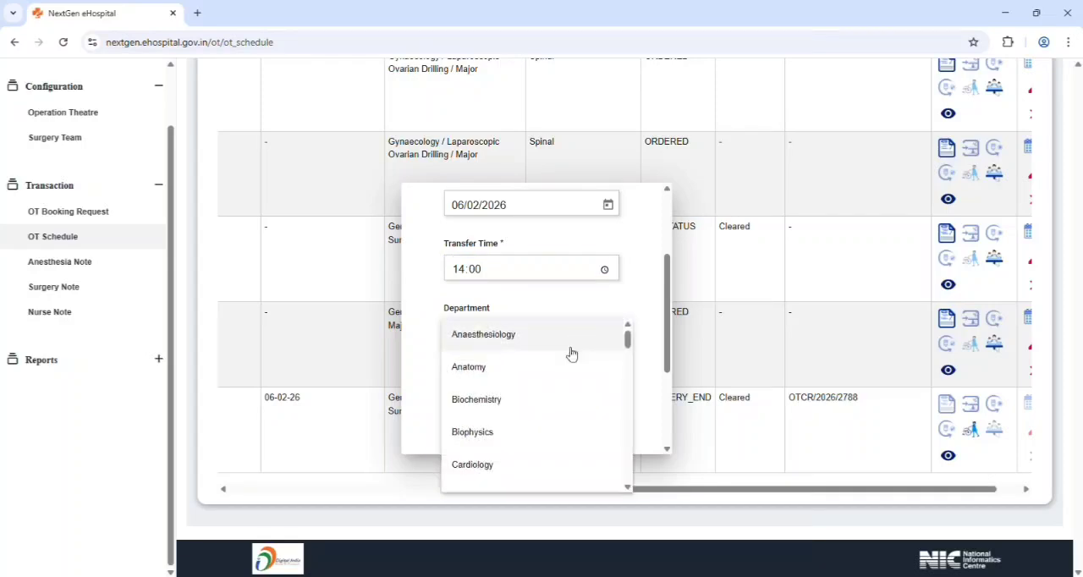
scroll(558, 372, "down", 6)
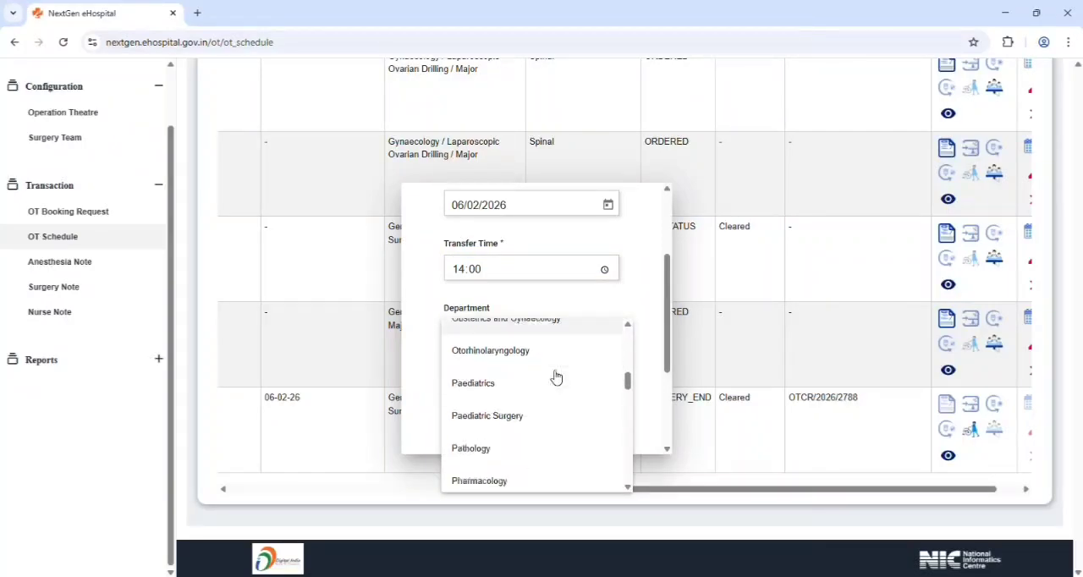
scroll(555, 377, "down", 4)
left_click(564, 404)
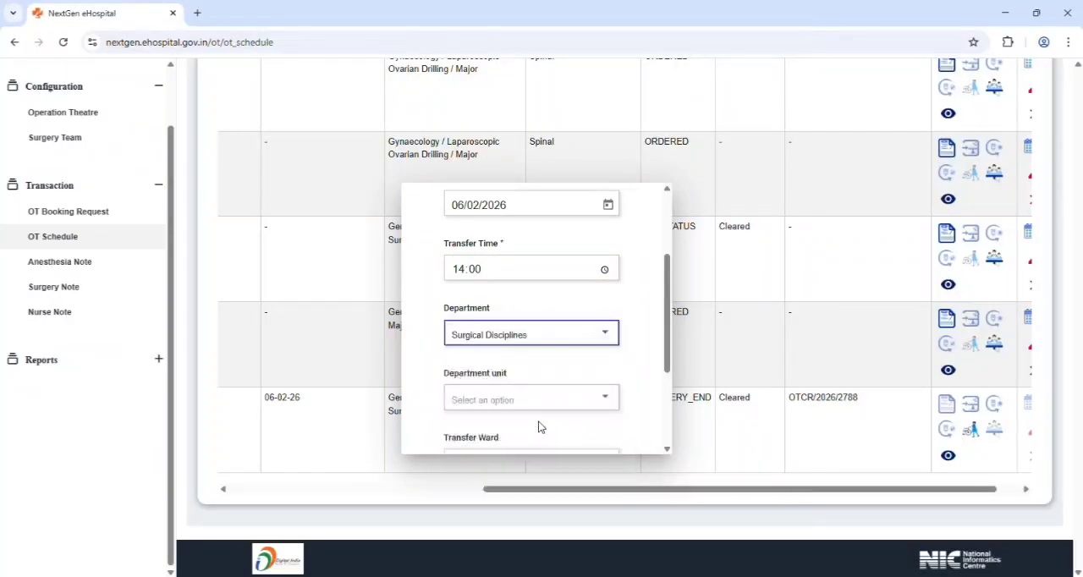
left_click(556, 398)
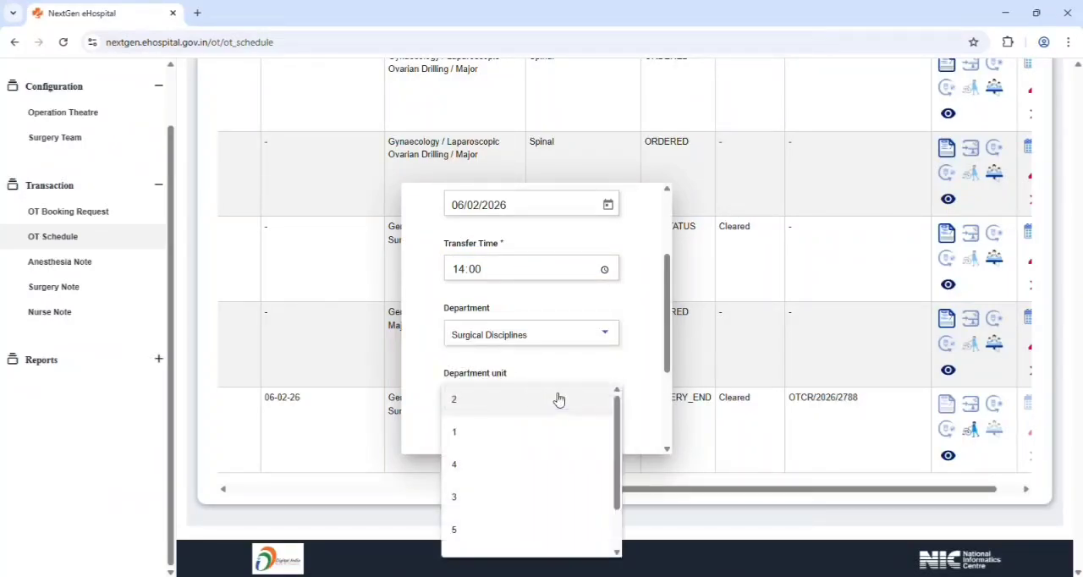
left_click(565, 457)
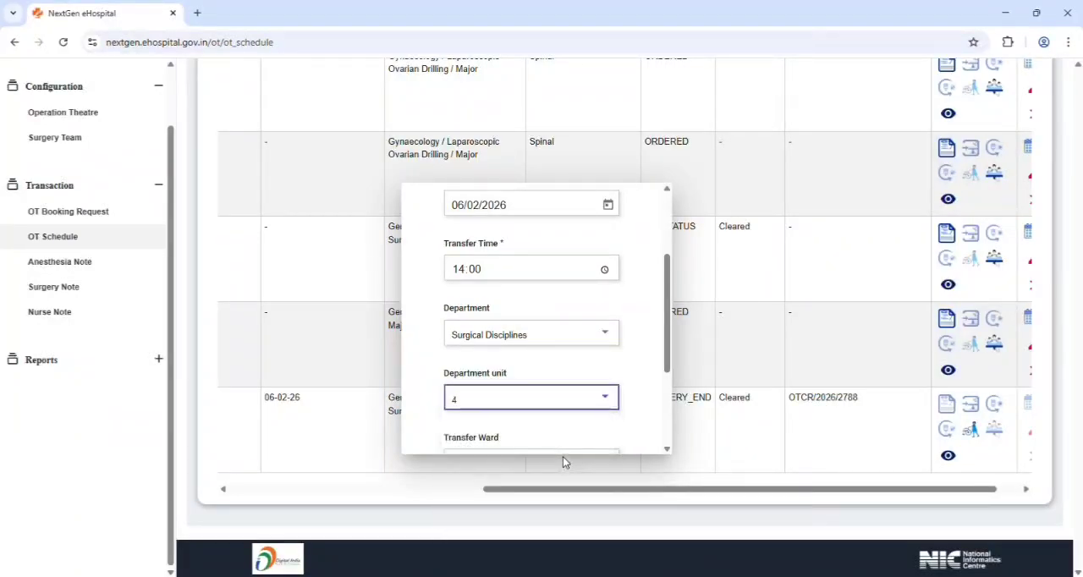
left_click(581, 407)
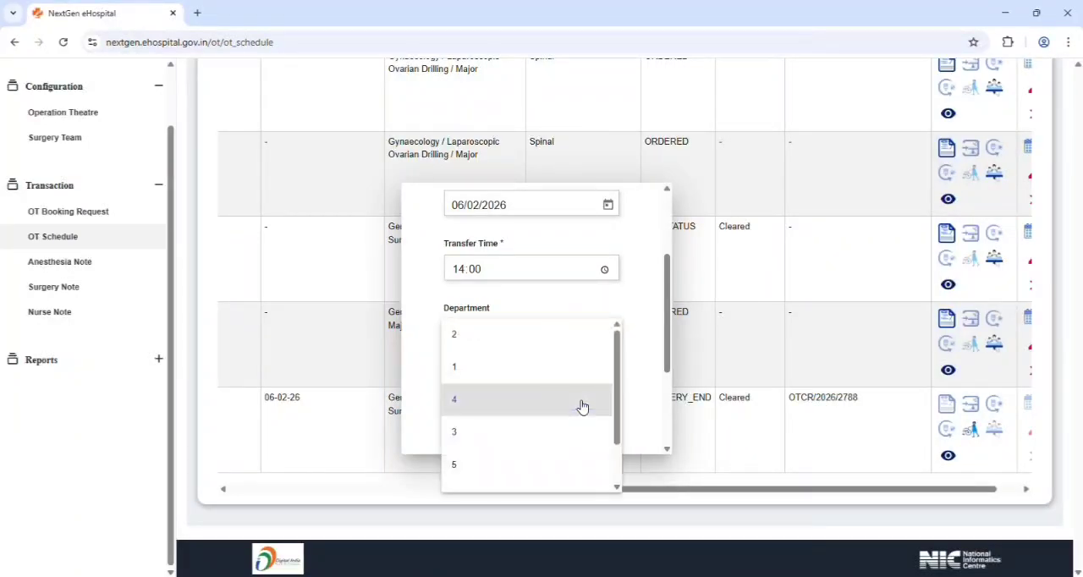
left_click(550, 350)
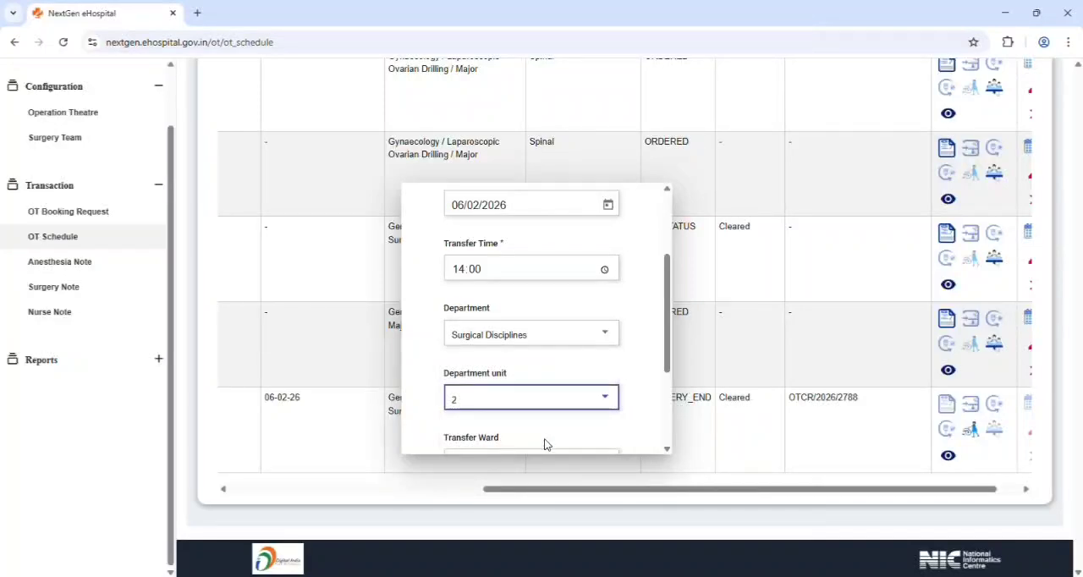
scroll(558, 397, "down", 2)
left_click(597, 328)
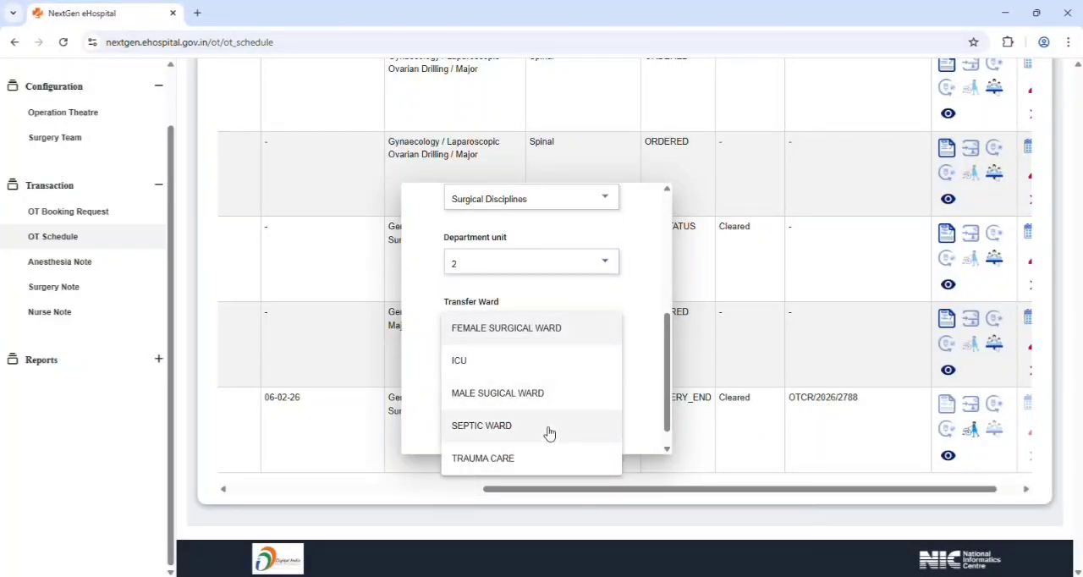
left_click(554, 403)
Look through the attendant options, review the filled-in patient transfer form and close it without saving
left_click(584, 388)
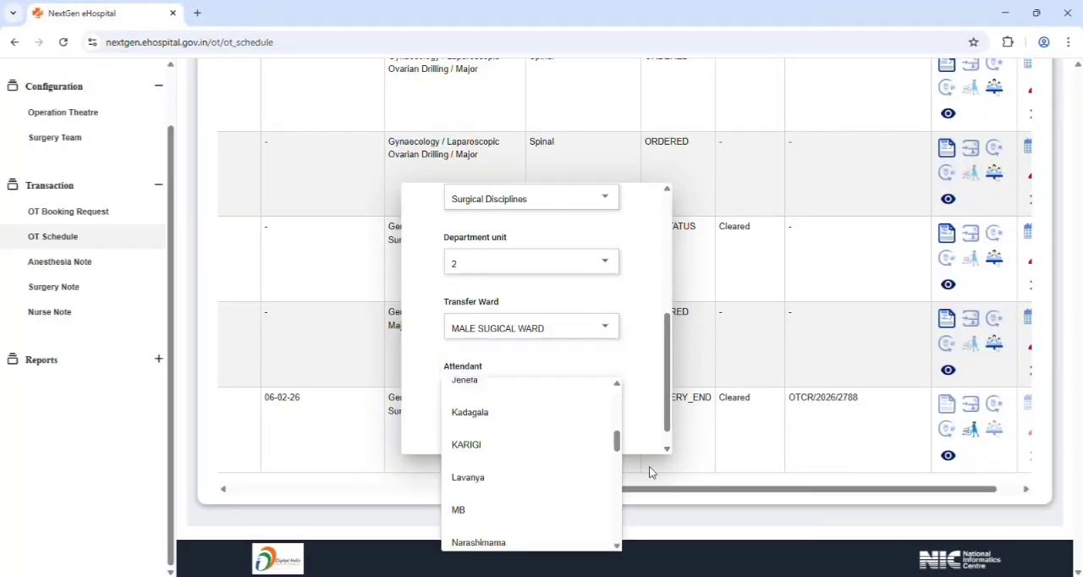
left_click(648, 466)
scroll(528, 410, "down", 1)
left_click(544, 418)
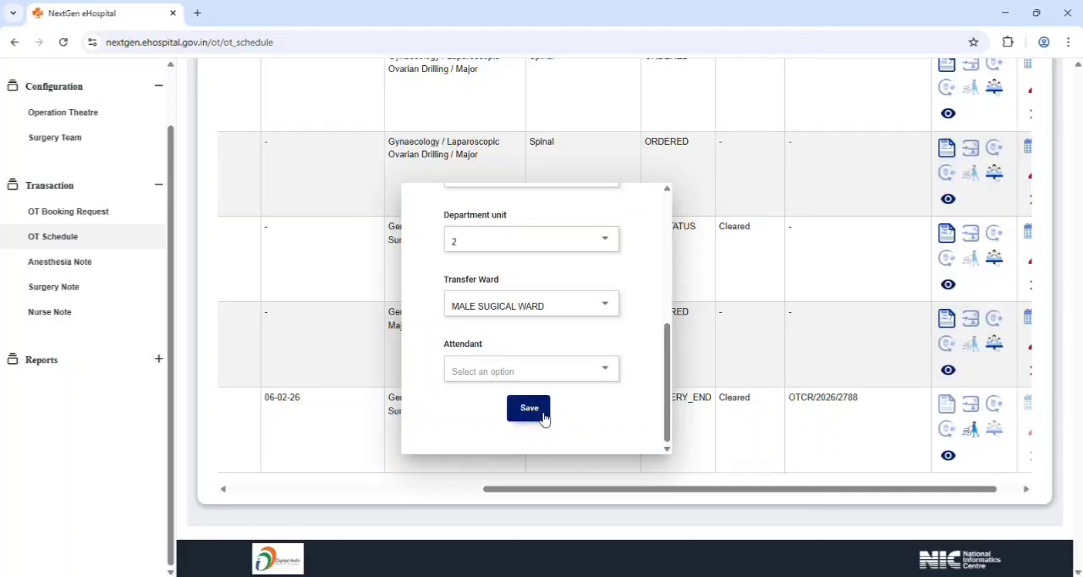
scroll(566, 437, "up", 1)
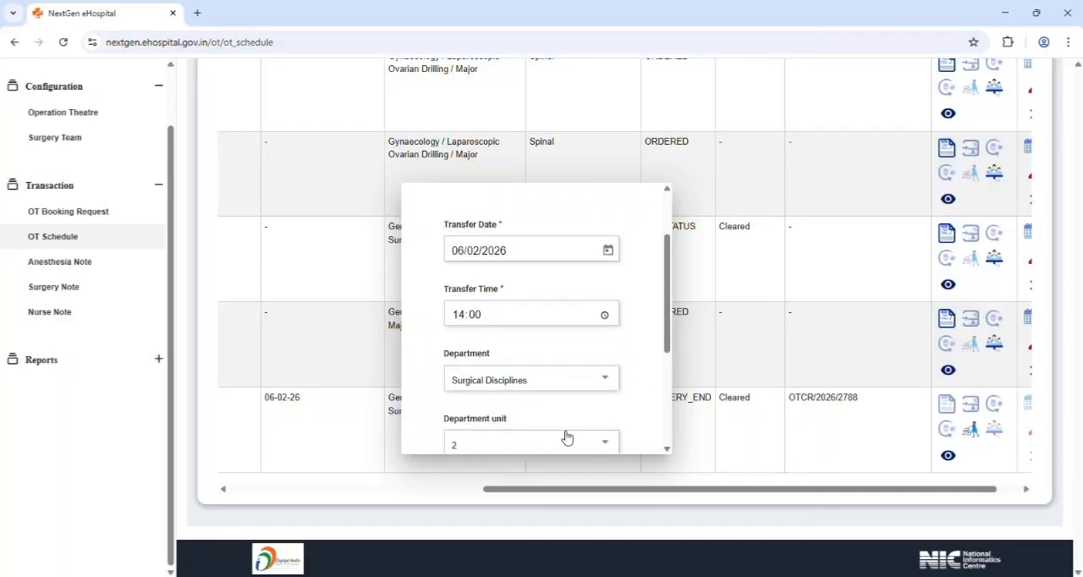
scroll(561, 430, "down", 3)
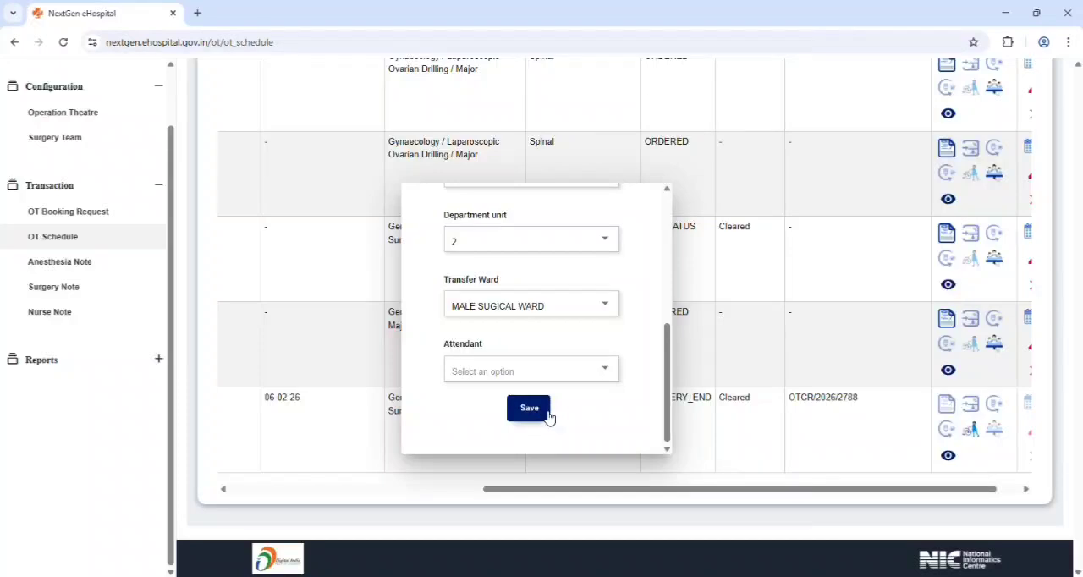
left_click(722, 441)
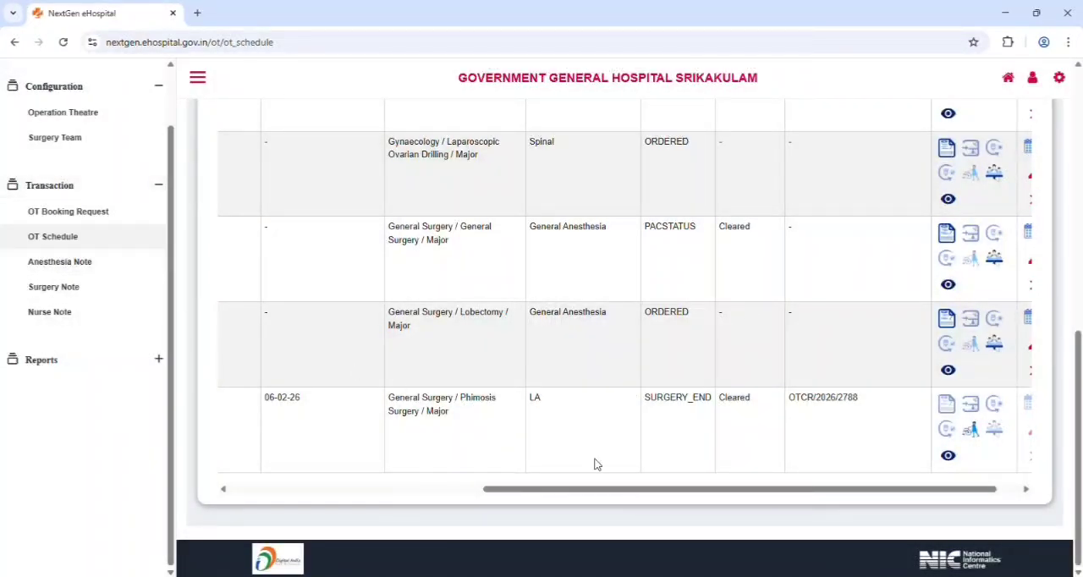
left_click_drag(643, 491, 725, 494)
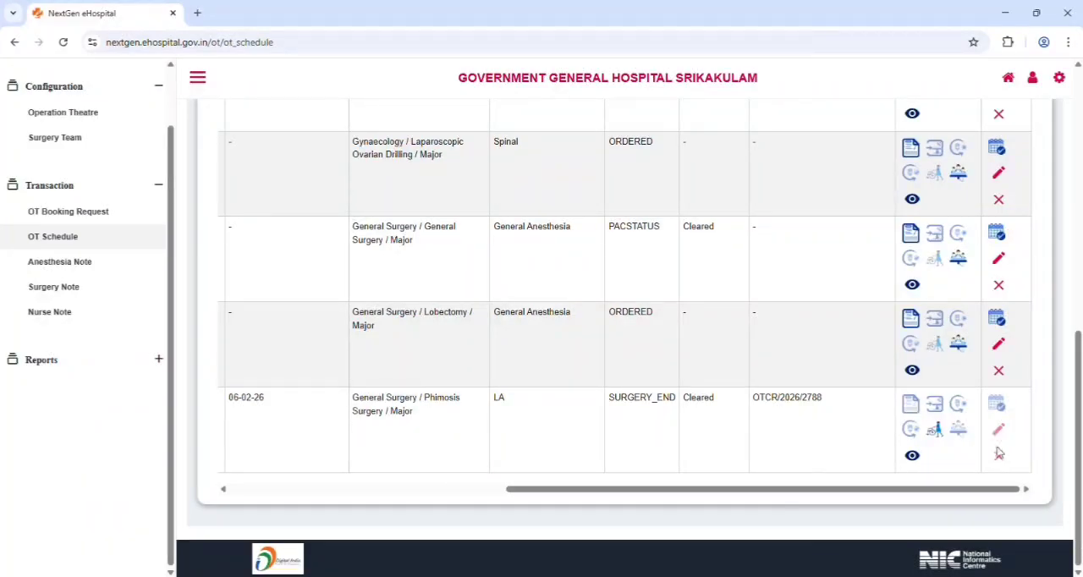
Open a new anesthesia note for the scheduled Phimosis Surgery patient and place the cursor in its empty content area
left_click(97, 264)
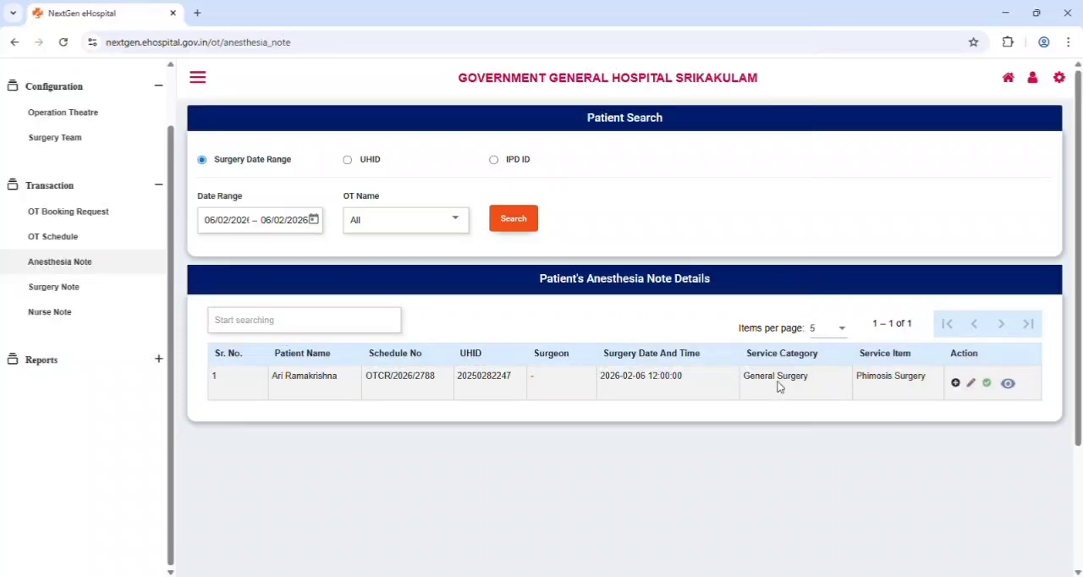
left_click(956, 384)
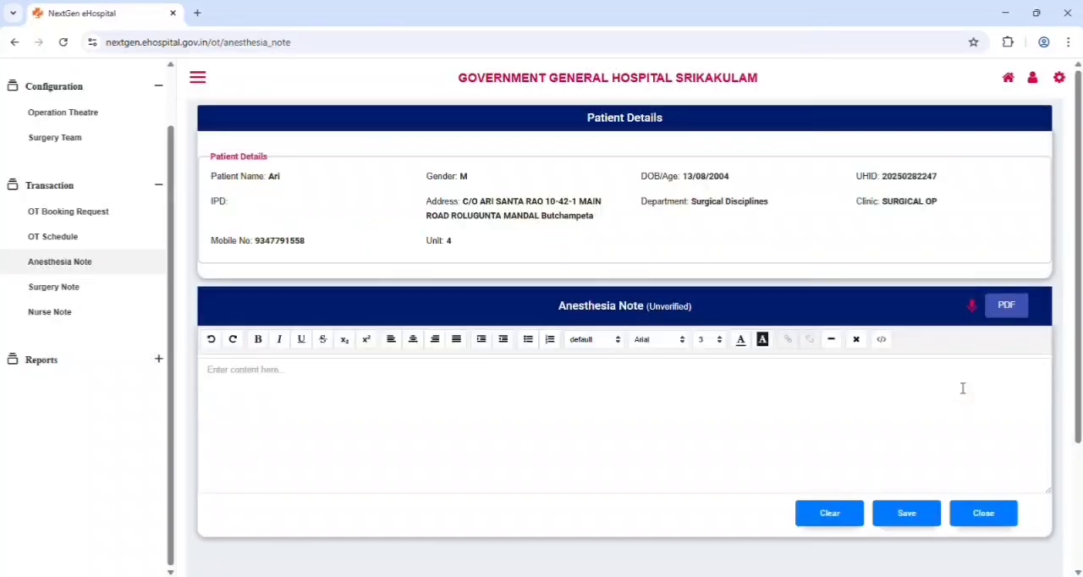
left_click(249, 378)
scroll(258, 378, "down", 2)
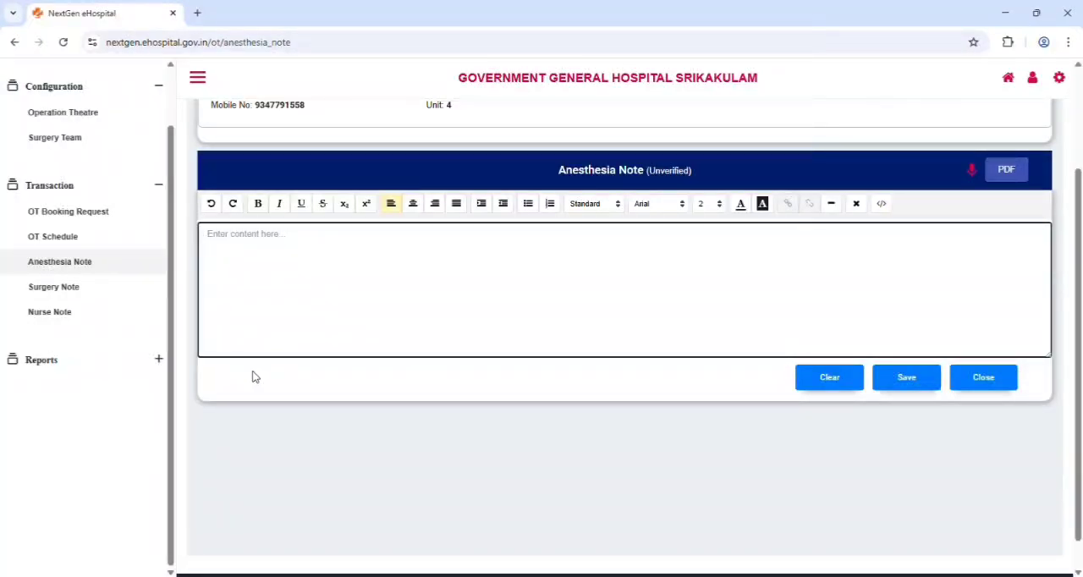
Write "anesthesia LA was given etc...." as the anesthesia note and save it
type("anesthesia LA was given et")
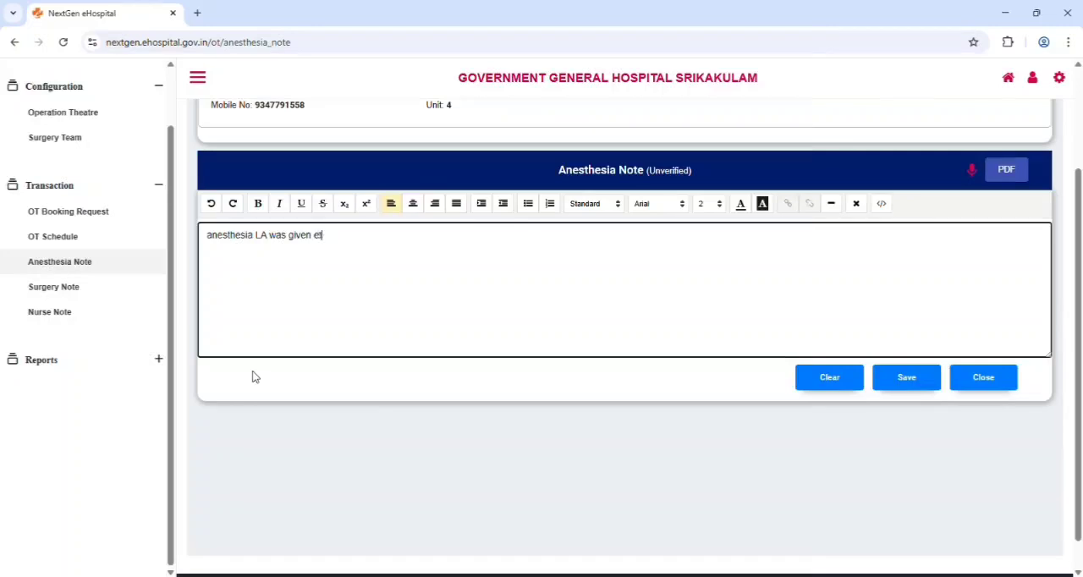
type("c....")
left_click(912, 385)
scroll(558, 385, "up", 2)
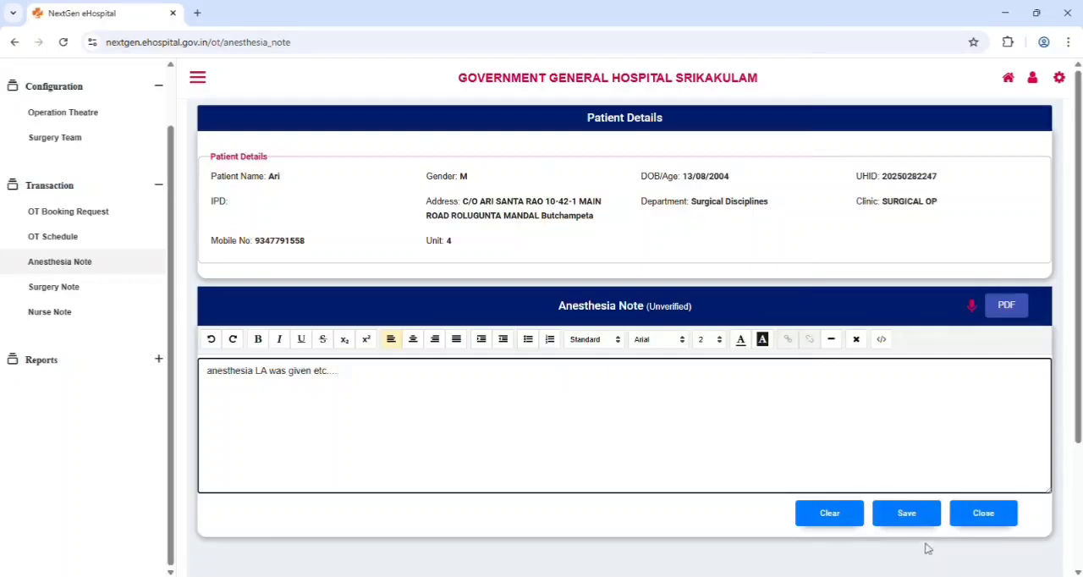
Start a surgery note for the same scheduled patient and try entering the placeholder text "1233....", then delete characters from it
left_click(73, 293)
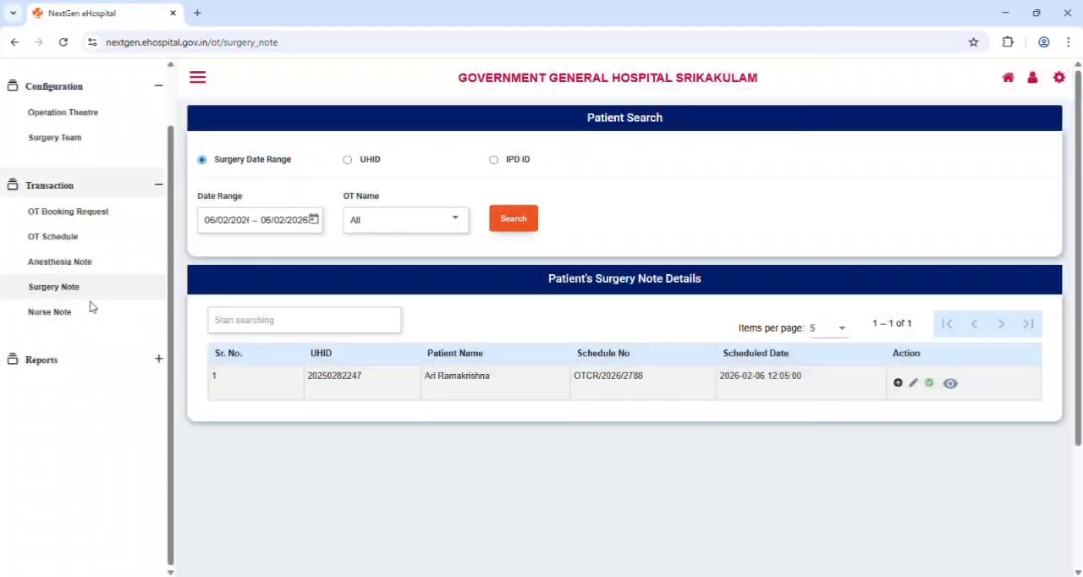
left_click(899, 383)
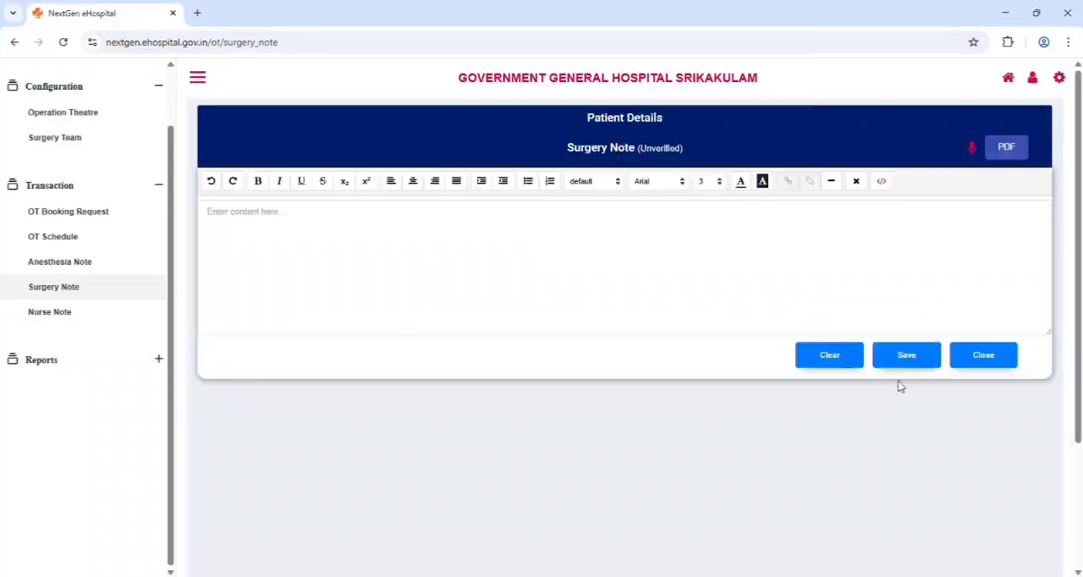
left_click(463, 411)
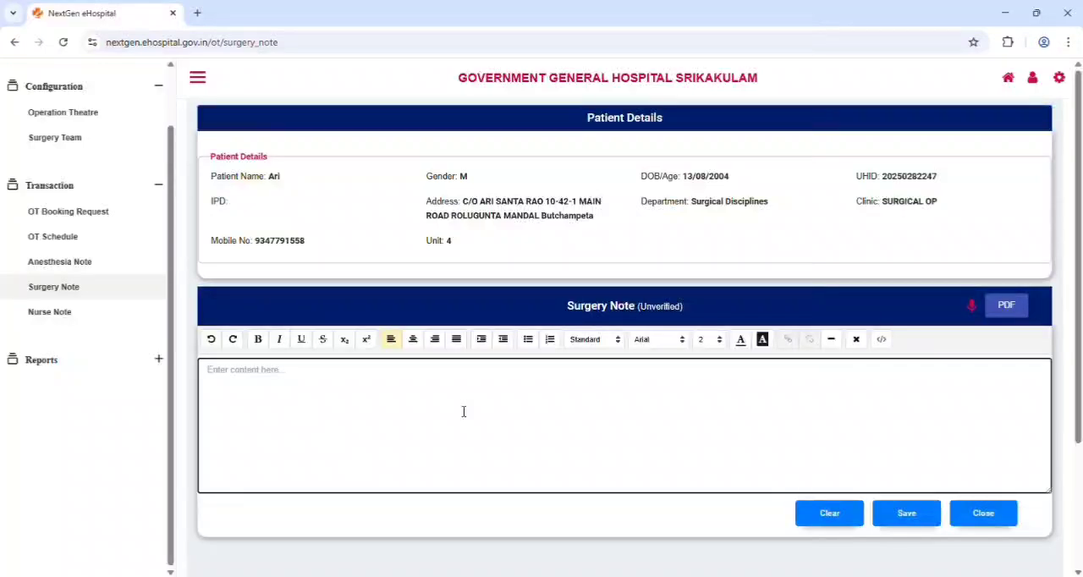
type("1233....")
key("BackSpace")
key("BackSpace")
key("BackSpace")
key("BackSpace")
key("BackSpace")
key("BackSpace")
Return to the surgery note list to check the note actions, and view the nurse note list
left_click(117, 289)
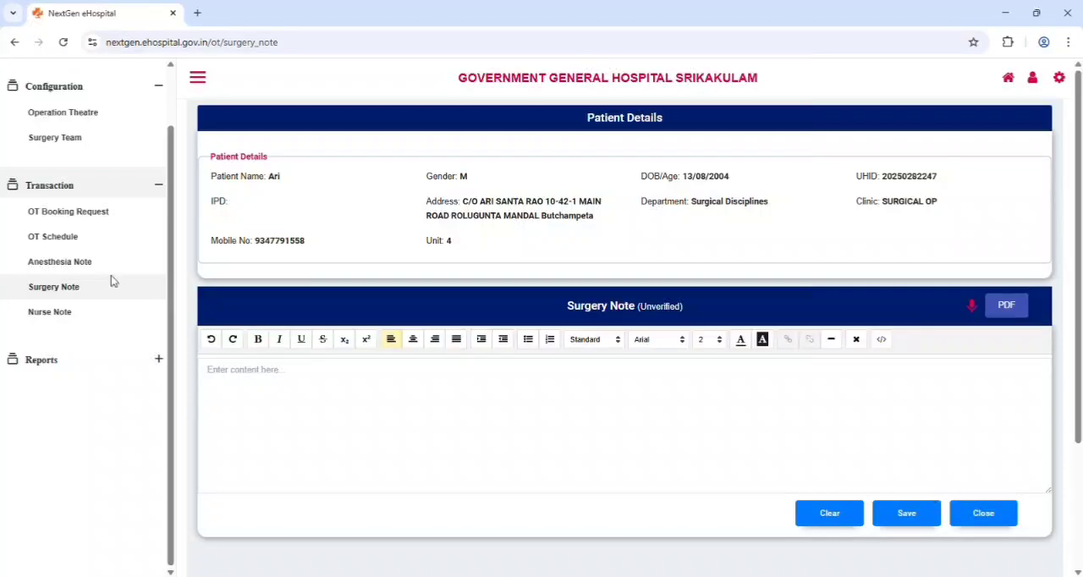
left_click(112, 268)
left_click(95, 292)
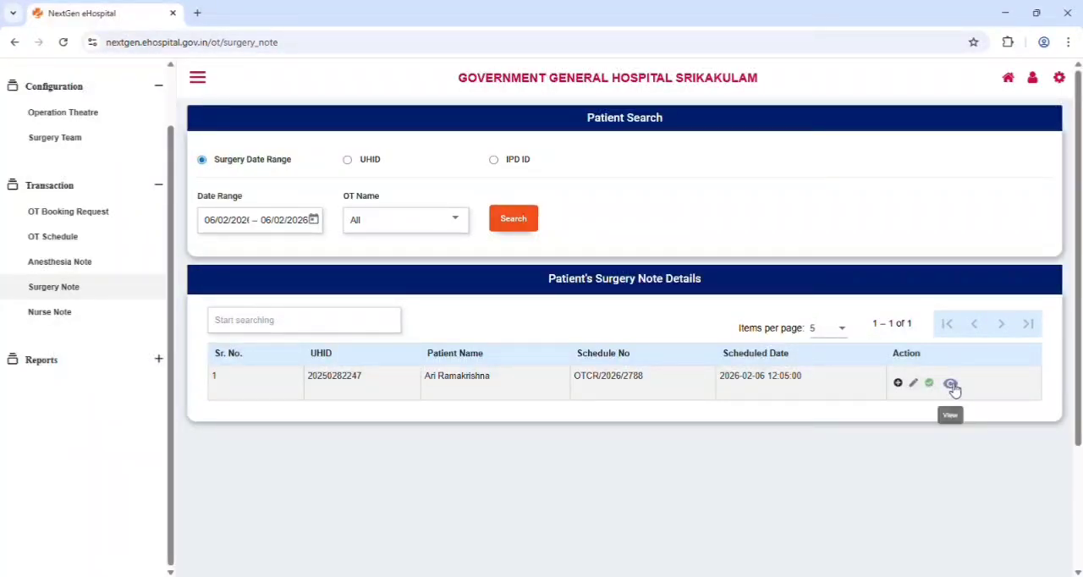
left_click(91, 314)
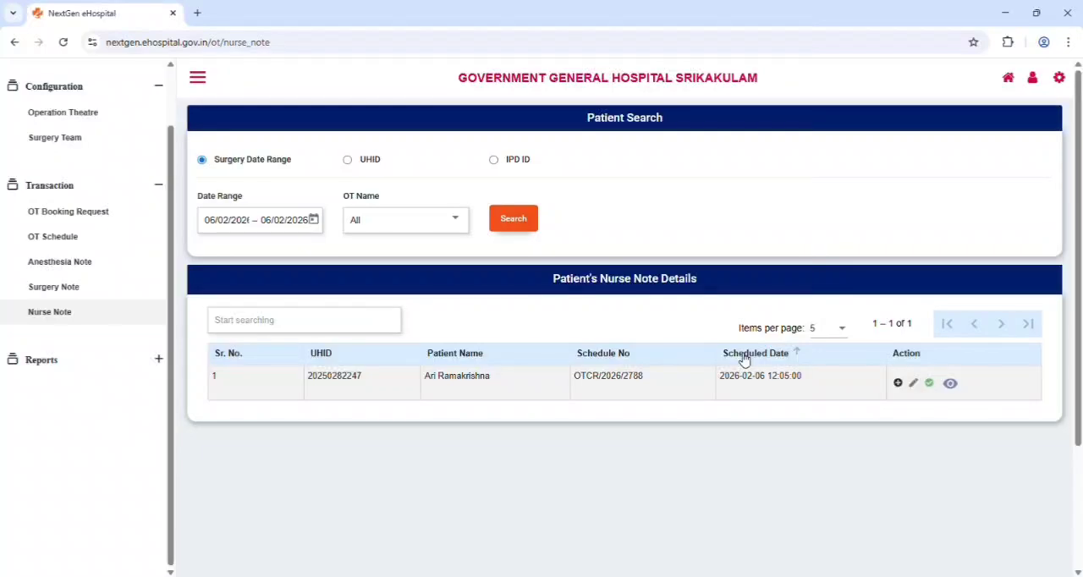
Generate the Surgery Consolidated Report filtered by the operating surgeon's name, searching the doctor list with part of the name
left_click(161, 360)
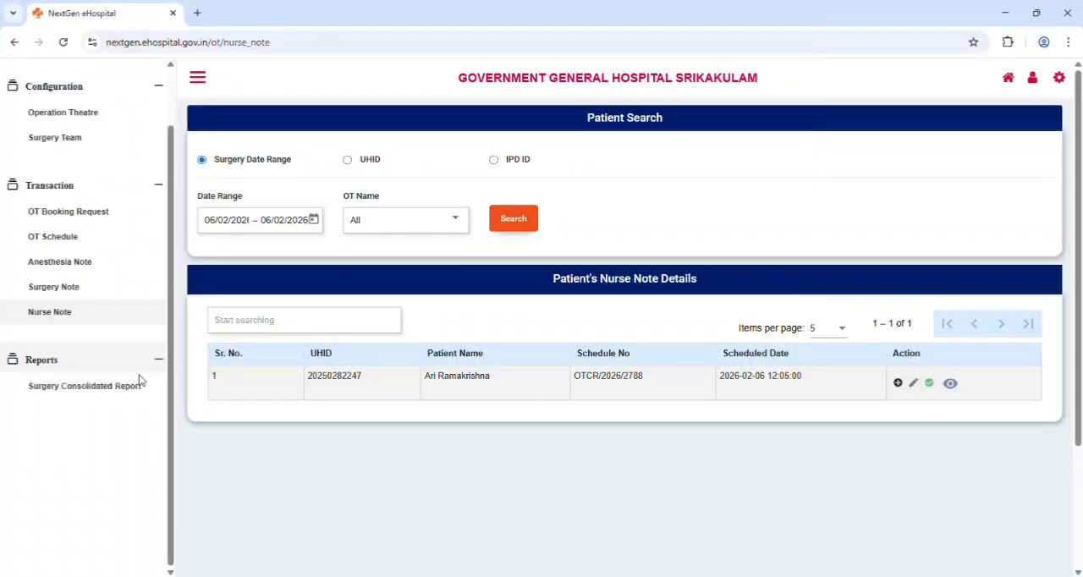
left_click(133, 386)
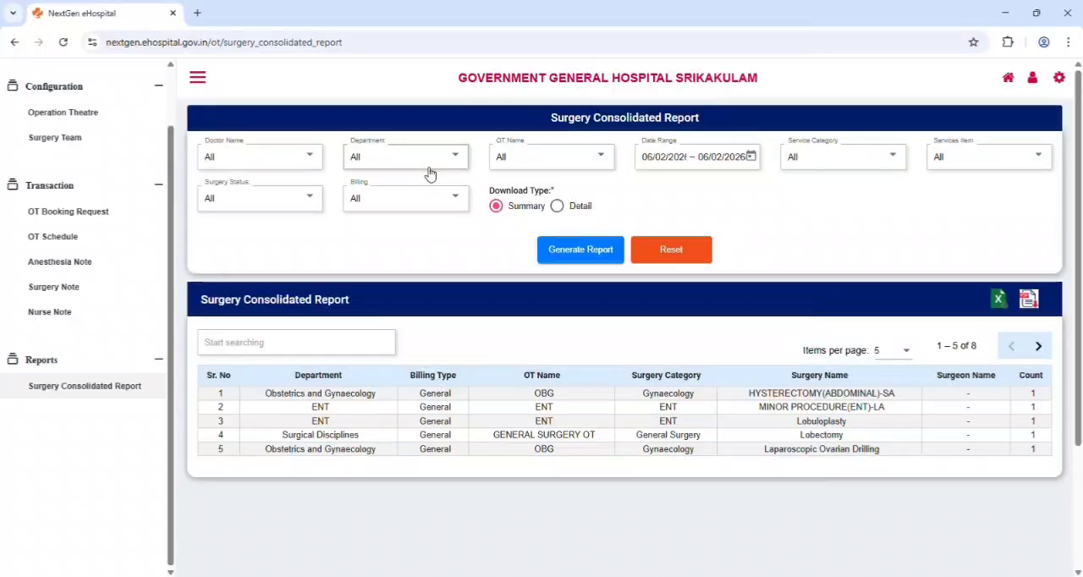
left_click(286, 160)
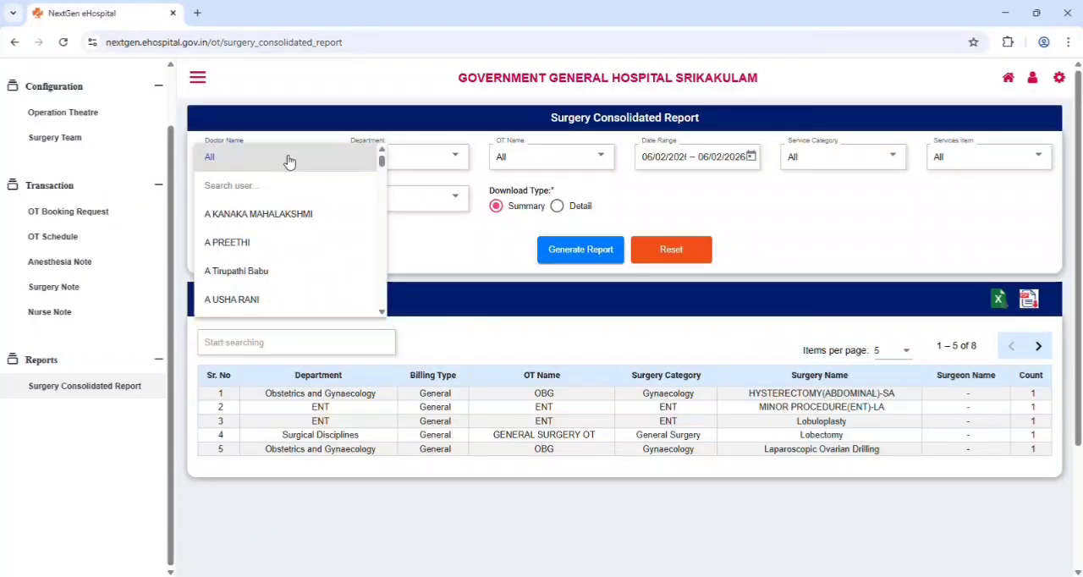
left_click(293, 193)
type("asho")
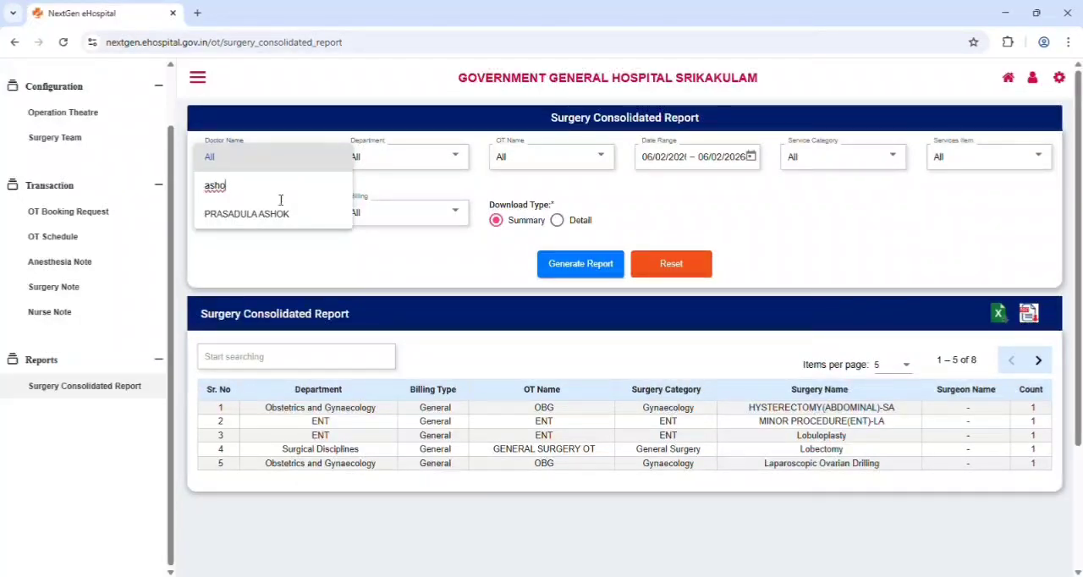
left_click(278, 216)
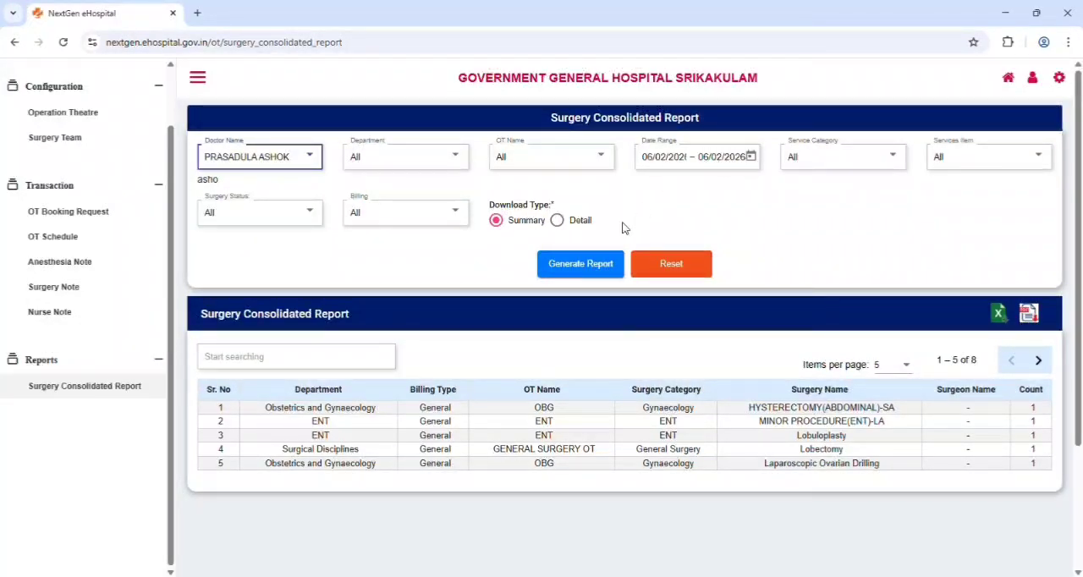
left_click(602, 265)
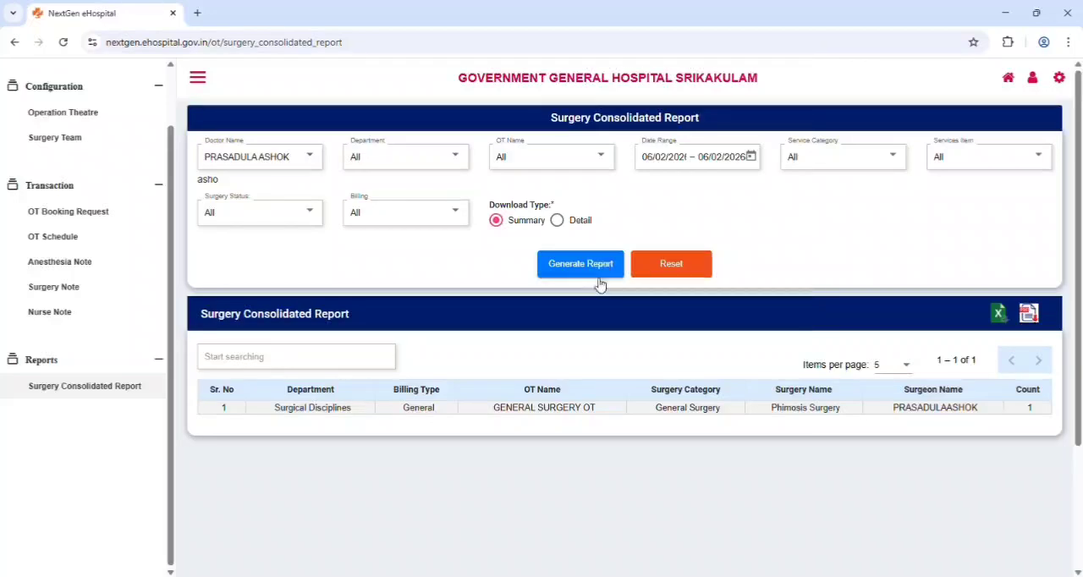